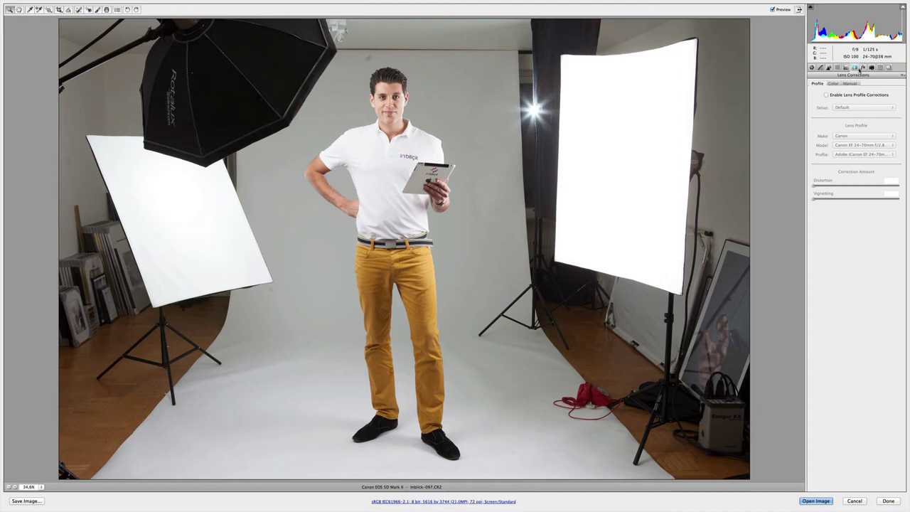
Step: Set Exposure +0.35, Shadows +15, Highlights -28 and Clarity +21, then zoom to 100% on the head
{"action": "left_click", "coordinate": [811, 67]}
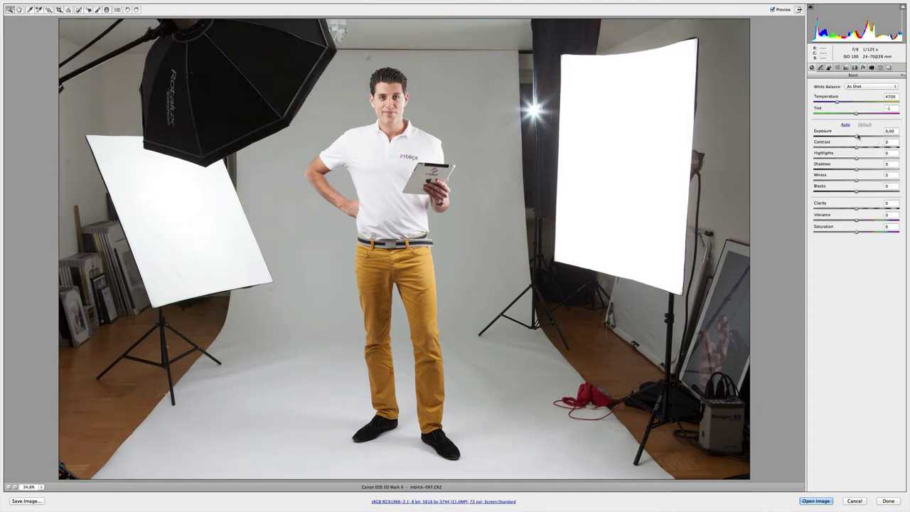
{"action": "left_click_drag", "start_coordinate": [856, 138], "coordinate": [845, 159]}
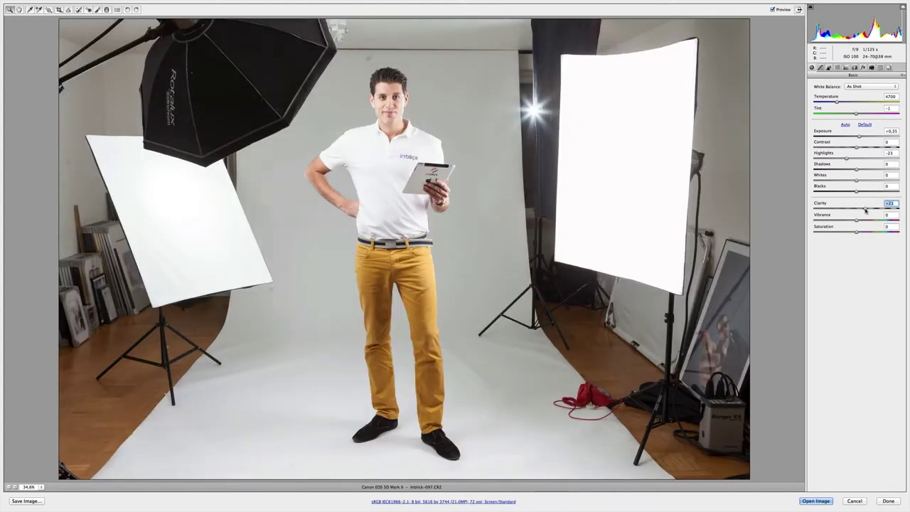
{"action": "left_click", "coordinate": [862, 172]}
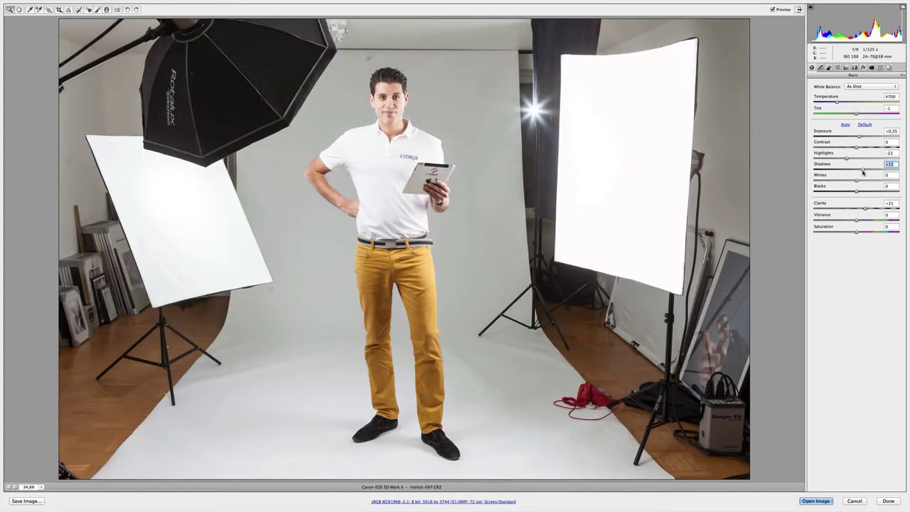
{"action": "left_click_drag", "start_coordinate": [843, 159], "coordinate": [843, 160]}
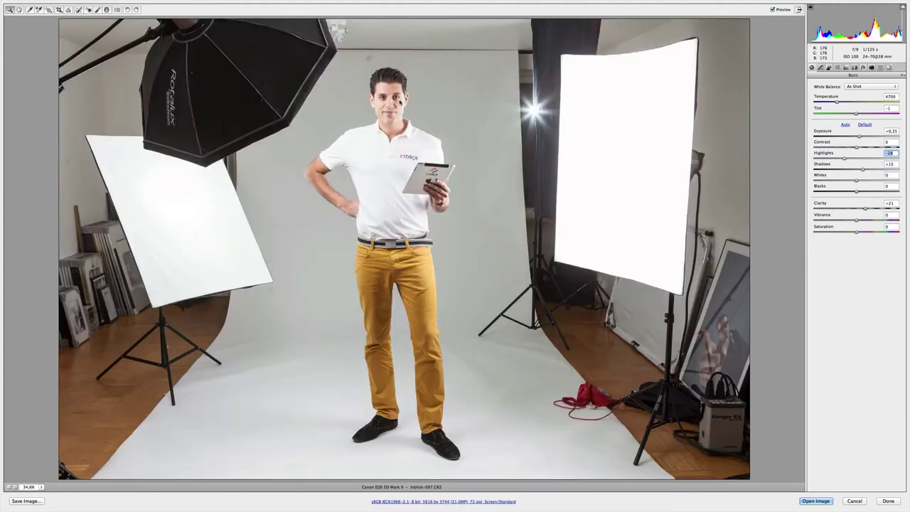
{"action": "left_click", "coordinate": [388, 111]}
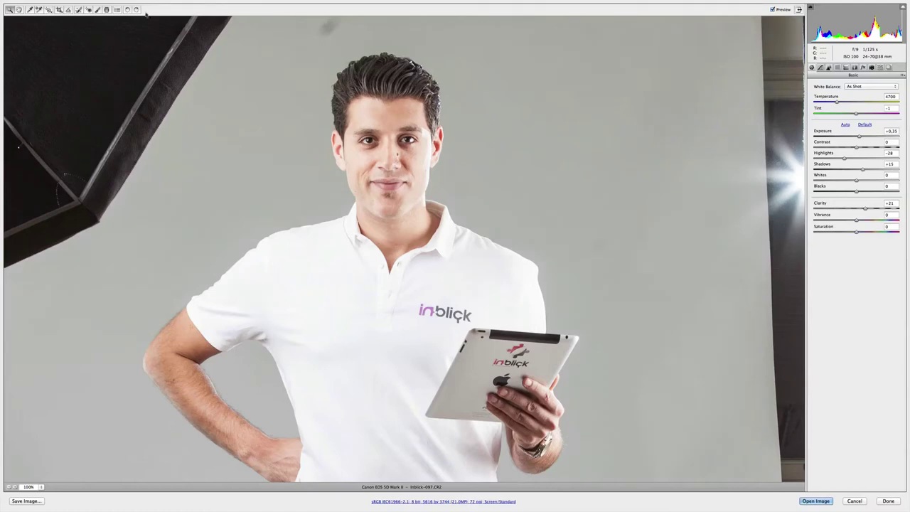
Step: Darken the backdrop beside the man with an Auto Mask adjustment brush at Highlights -23
{"action": "key", "text": "k"}
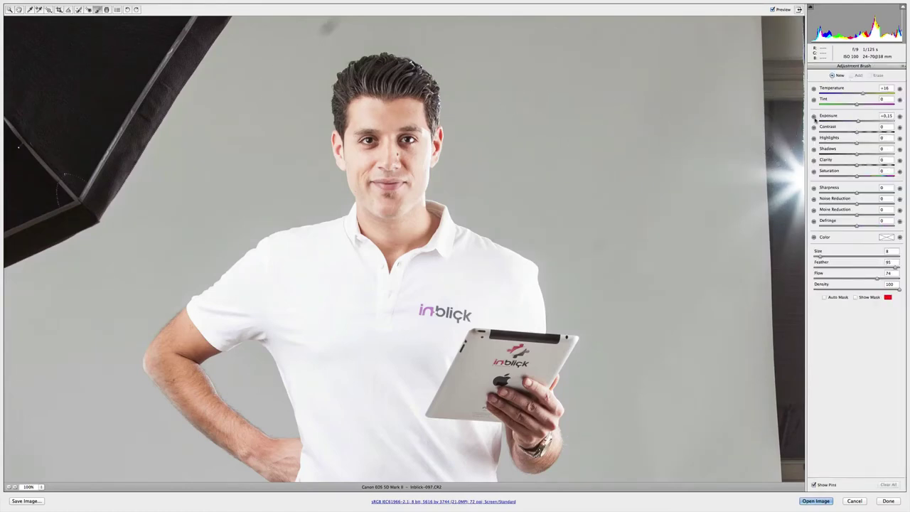
{"action": "left_click_drag", "start_coordinate": [439, 111], "coordinate": [436, 213]}
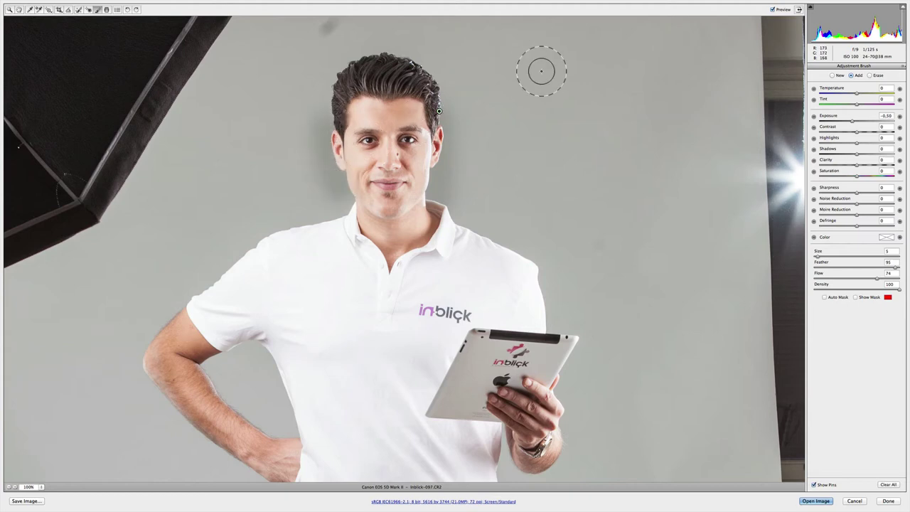
{"action": "scroll", "coordinate": [437, 274], "scroll_direction": "down", "scroll_amount": 3}
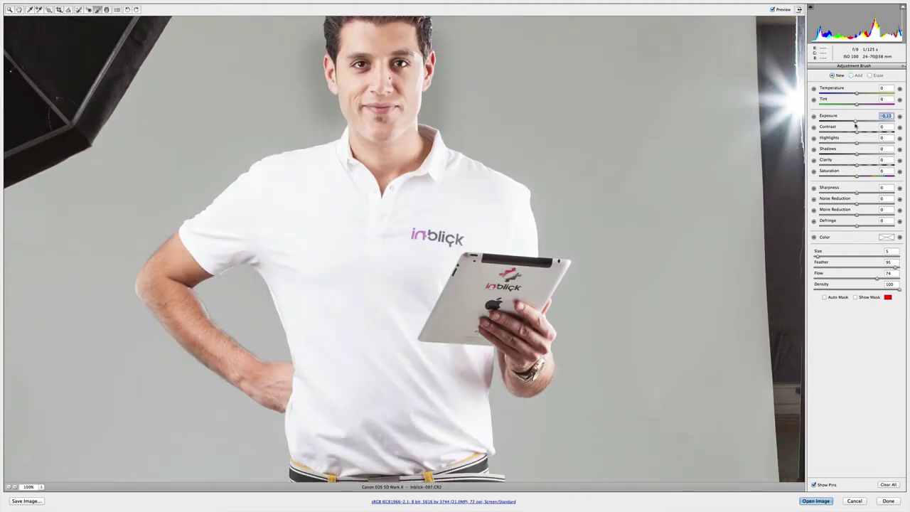
{"action": "left_click", "coordinate": [836, 299]}
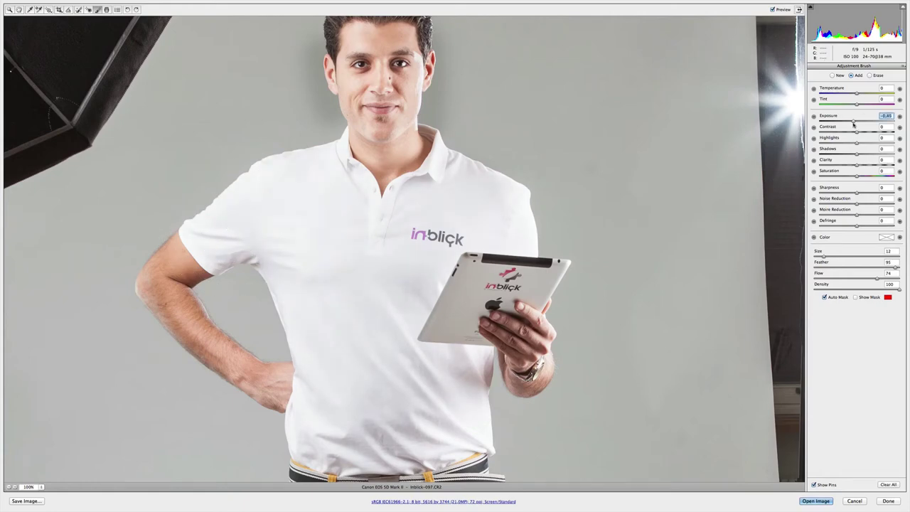
{"action": "left_click_drag", "start_coordinate": [851, 141], "coordinate": [849, 144]}
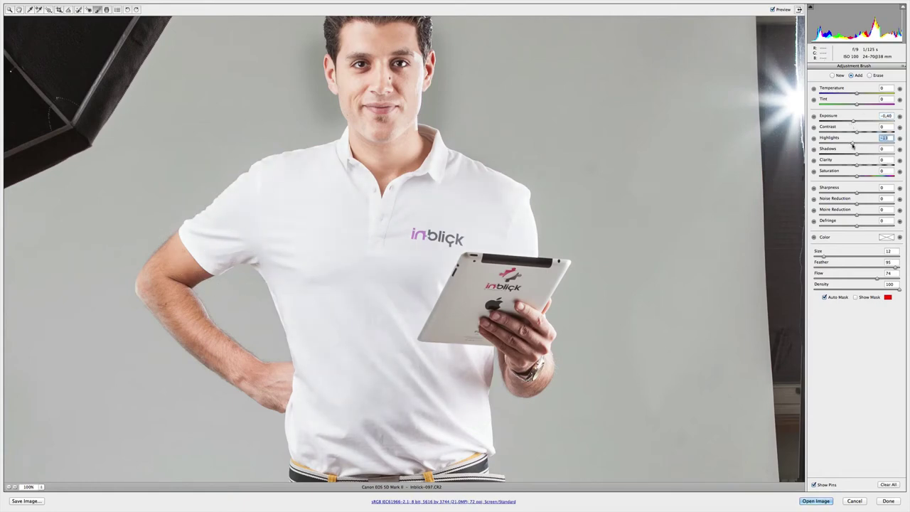
{"action": "key", "text": "i"}
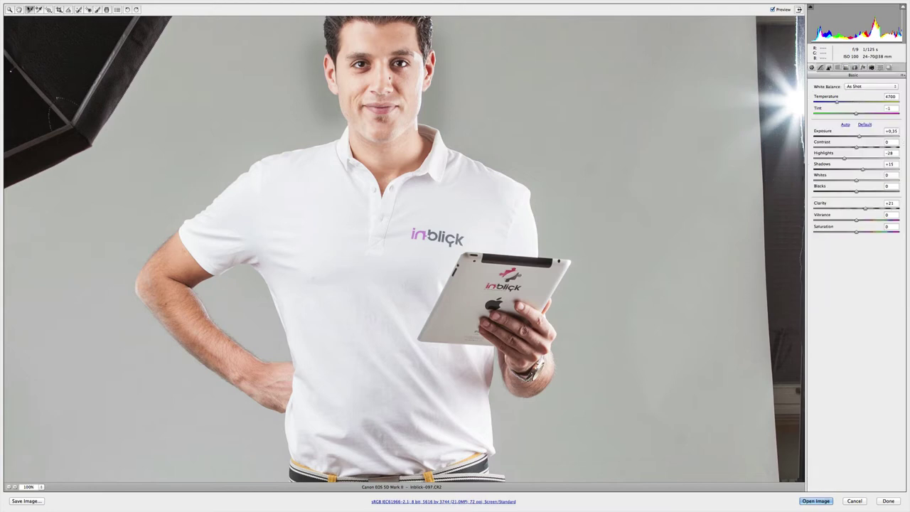
Step: Confirm the Workflow Options and open the edited photo in Photoshop
{"action": "scroll", "coordinate": [311, 405], "scroll_direction": "down", "scroll_amount": 3}
{"action": "scroll", "coordinate": [327, 367], "scroll_direction": "down", "scroll_amount": 3}
{"action": "scroll", "coordinate": [345, 312], "scroll_direction": "down", "scroll_amount": 3}
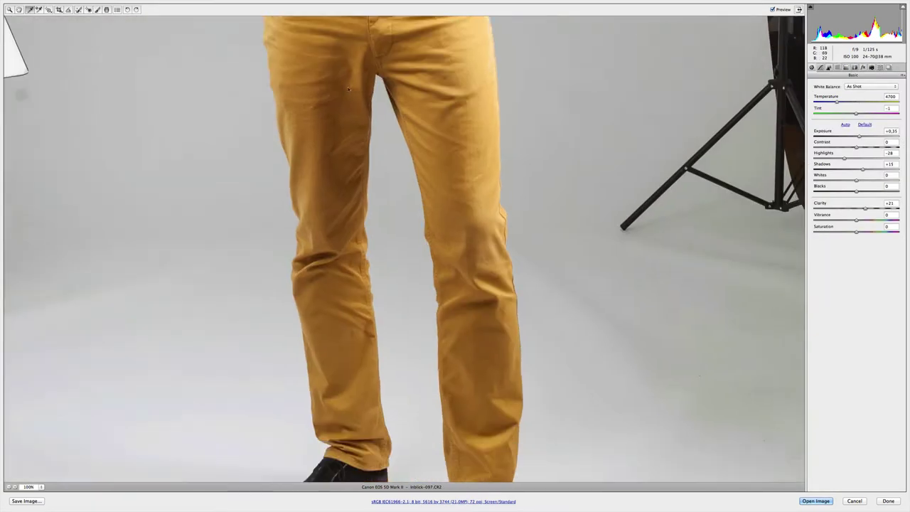
{"action": "scroll", "coordinate": [361, 246], "scroll_direction": "down", "scroll_amount": 3}
{"action": "scroll", "coordinate": [360, 246], "scroll_direction": "down", "scroll_amount": 2}
{"action": "left_click", "coordinate": [489, 502]}
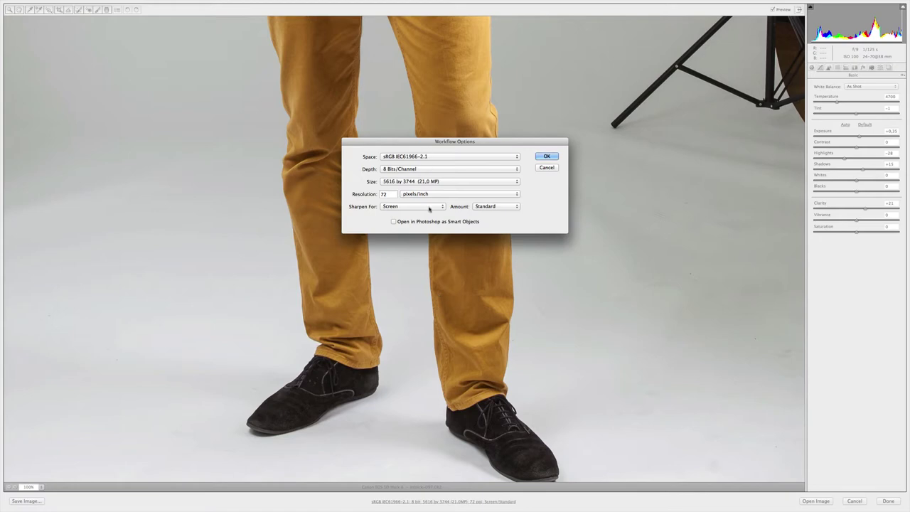
{"action": "left_click", "coordinate": [546, 157]}
{"action": "left_click", "coordinate": [811, 501]}
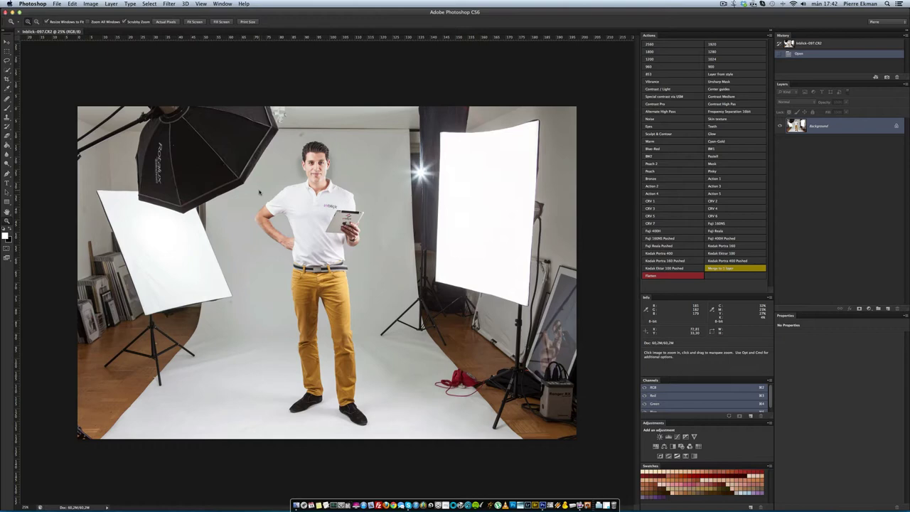
Step: Make an unconstrained crop to a tall, narrow frame around the man, below his shoes
{"action": "key", "text": "c"}
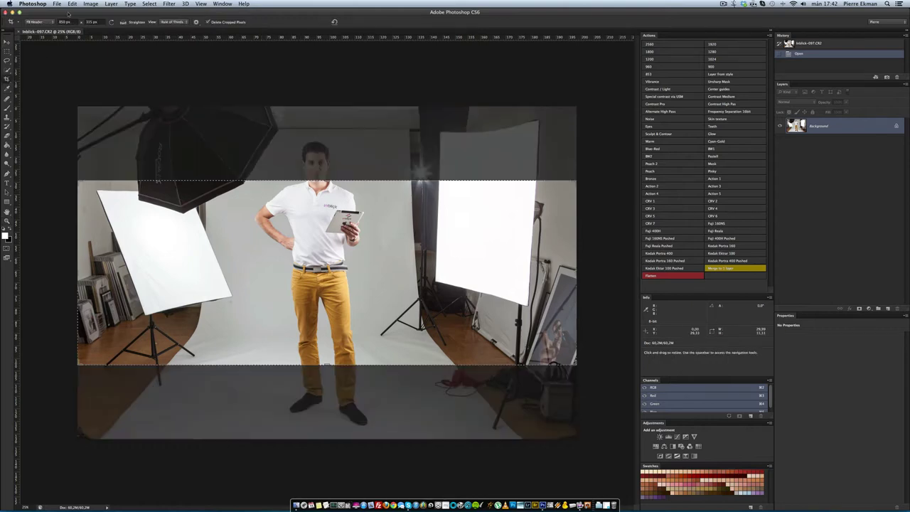
{"action": "left_click", "coordinate": [37, 22]}
{"action": "left_click", "coordinate": [35, 9]}
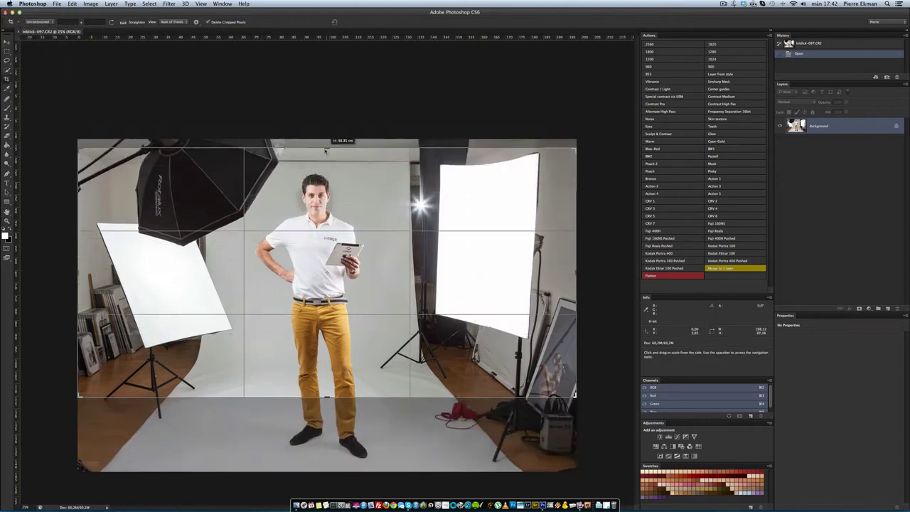
{"action": "left_click_drag", "start_coordinate": [78, 284], "coordinate": [163, 284]}
{"action": "left_click_drag", "start_coordinate": [325, 386], "coordinate": [325, 420]}
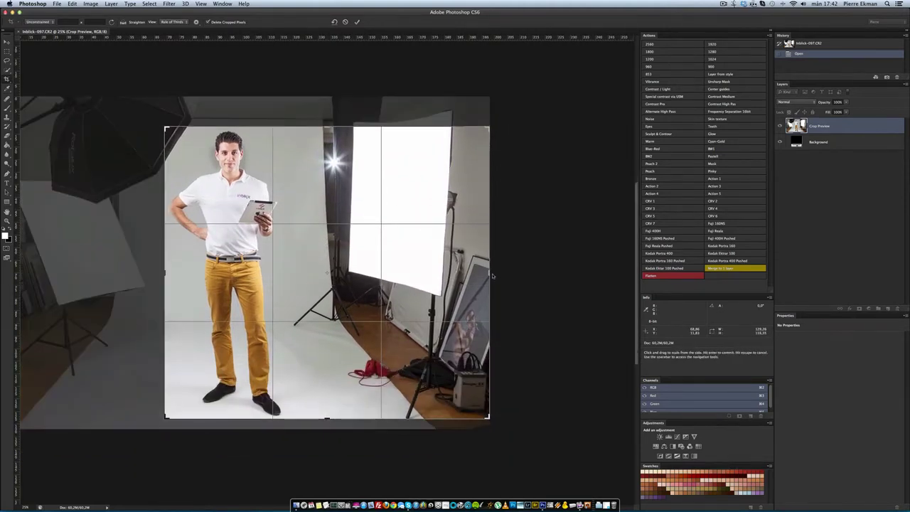
{"action": "left_click_drag", "start_coordinate": [489, 274], "coordinate": [389, 264]}
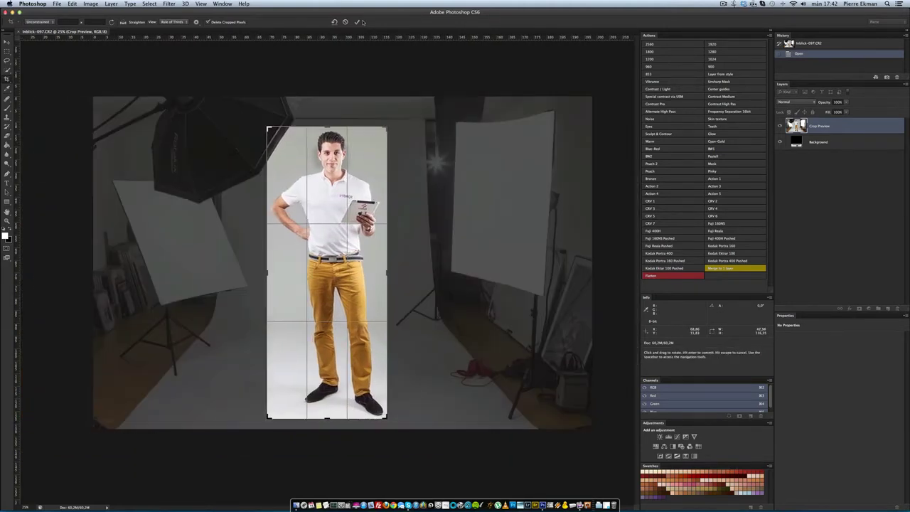
{"action": "left_click", "coordinate": [357, 22]}
Step: Zoom in and Quick Select the man's hair, neck and collar
{"action": "key", "text": "z"}
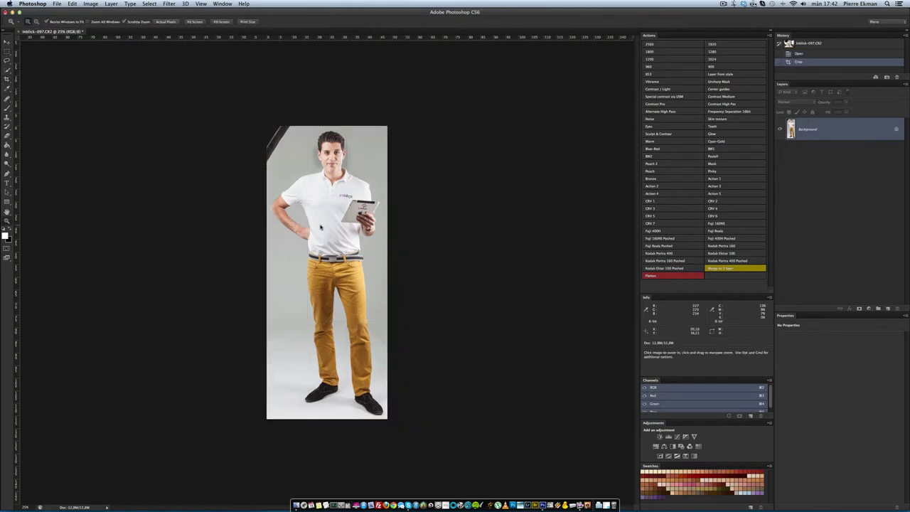
{"action": "left_click", "coordinate": [313, 170]}
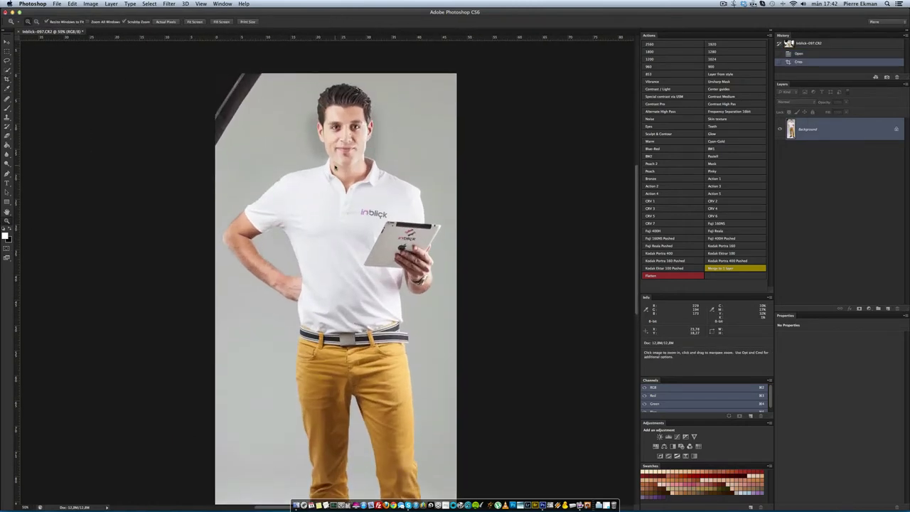
{"action": "key", "text": "w"}
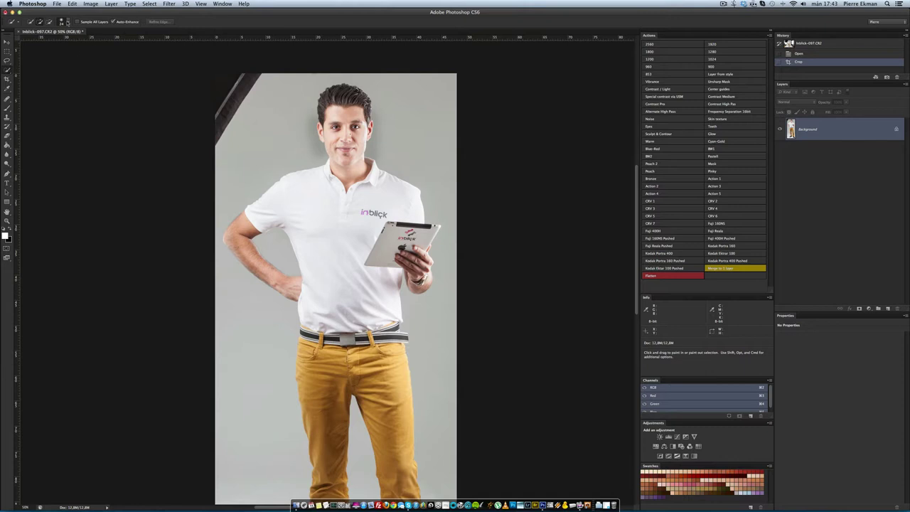
{"action": "left_click", "coordinate": [62, 21]}
{"action": "key", "text": "Return"}
{"action": "left_click_drag", "start_coordinate": [356, 176], "coordinate": [364, 189]}
{"action": "left_click_drag", "start_coordinate": [331, 114], "coordinate": [321, 89]}
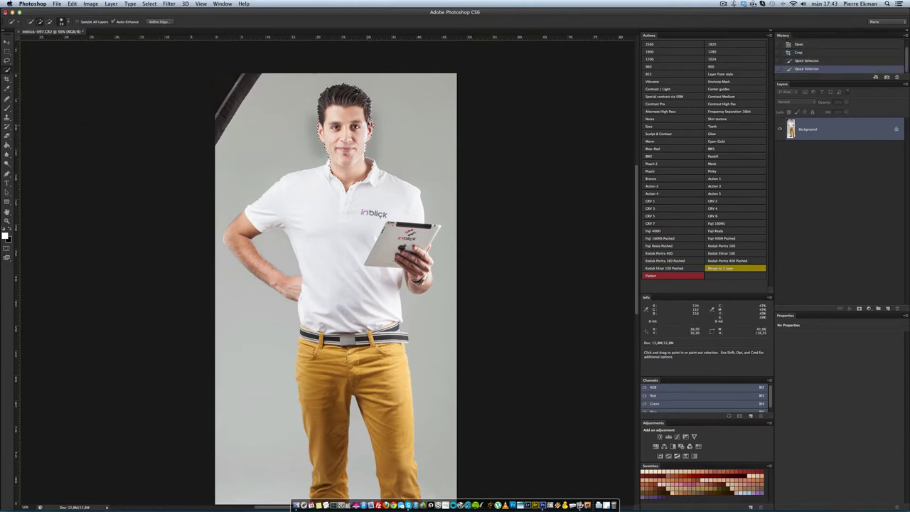
{"action": "left_click_drag", "start_coordinate": [370, 169], "coordinate": [377, 174]}
Step: Add the left shoulder, arm, waist and both trouser legs down to the hems
{"action": "mouse_move", "coordinate": [270, 191]}
{"action": "left_mouse_down"}
{"action": "mouse_move", "coordinate": [250, 262]}
{"action": "mouse_move", "coordinate": [257, 267]}
{"action": "mouse_move", "coordinate": [264, 250]}
{"action": "left_mouse_up"}
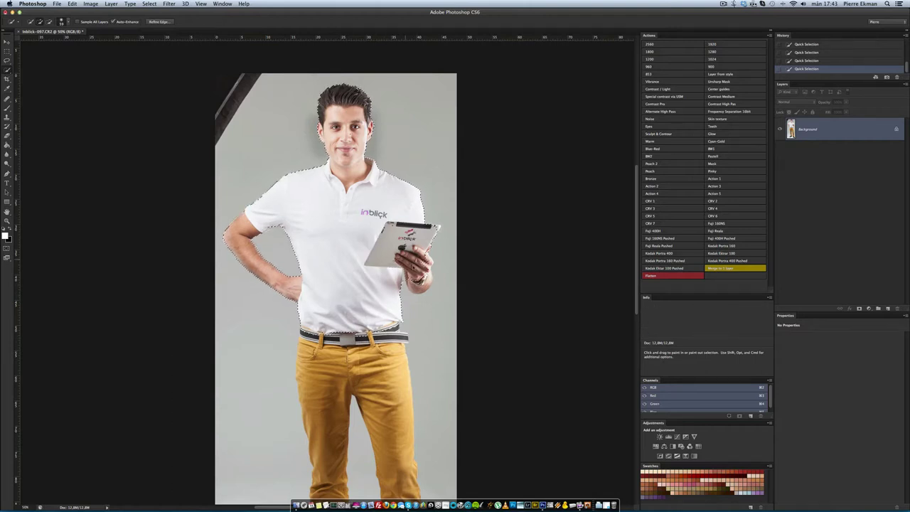
{"action": "scroll", "coordinate": [315, 230], "scroll_direction": "down", "scroll_amount": 5}
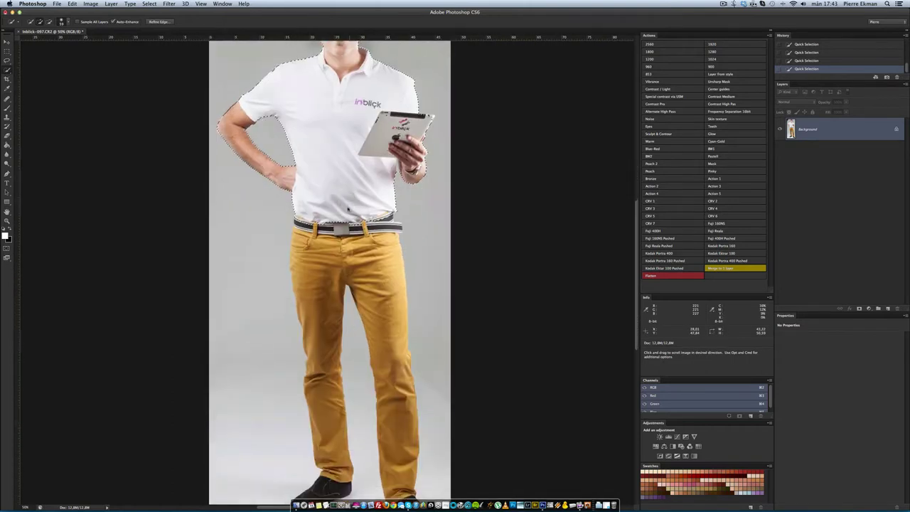
{"action": "left_click_drag", "start_coordinate": [315, 230], "coordinate": [358, 234]}
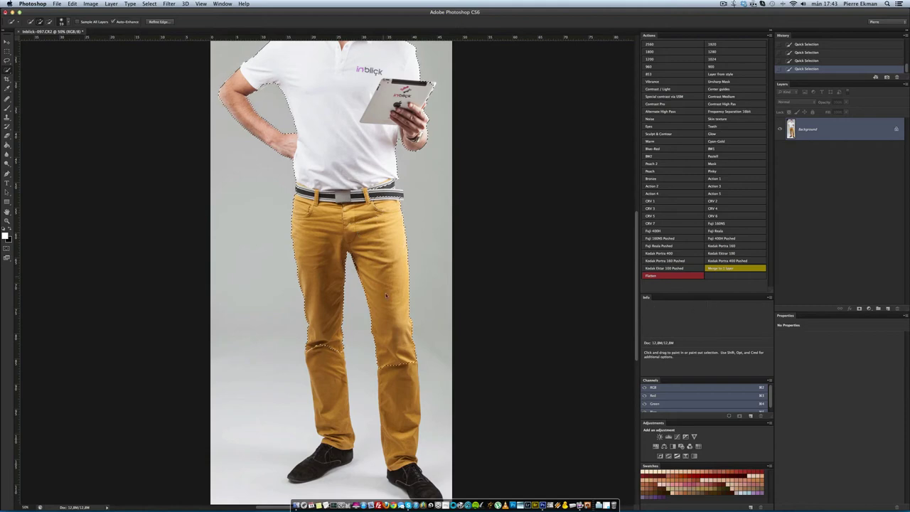
{"action": "left_click_drag", "start_coordinate": [386, 295], "coordinate": [311, 463]}
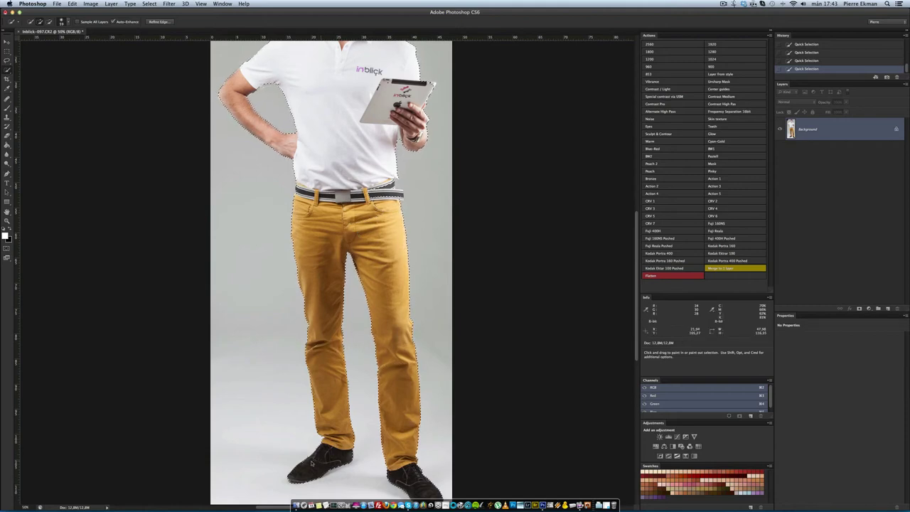
{"action": "scroll", "coordinate": [47, 249], "scroll_direction": "up", "scroll_amount": 4}
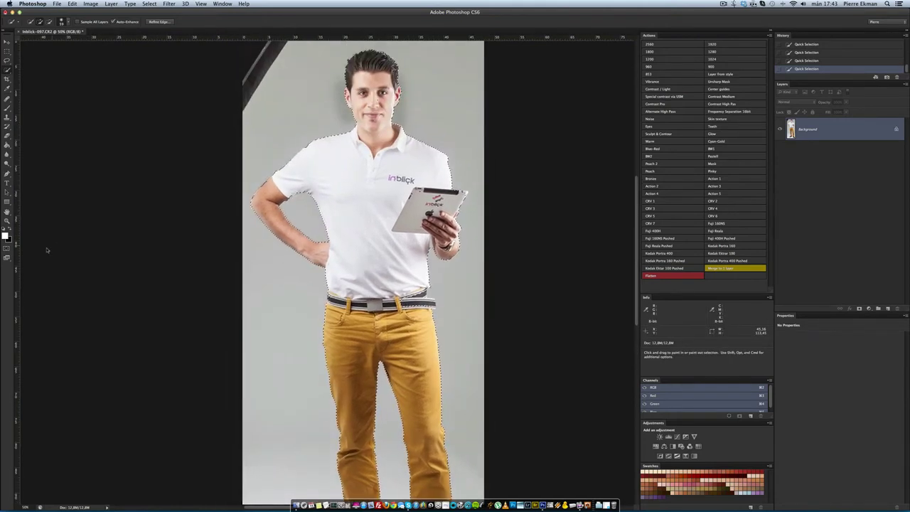
Step: Zoom in on the left arm and refine the armpit and sleeve edge with a 22 px brush
{"action": "key", "text": "z"}
{"action": "left_click", "coordinate": [297, 190]}
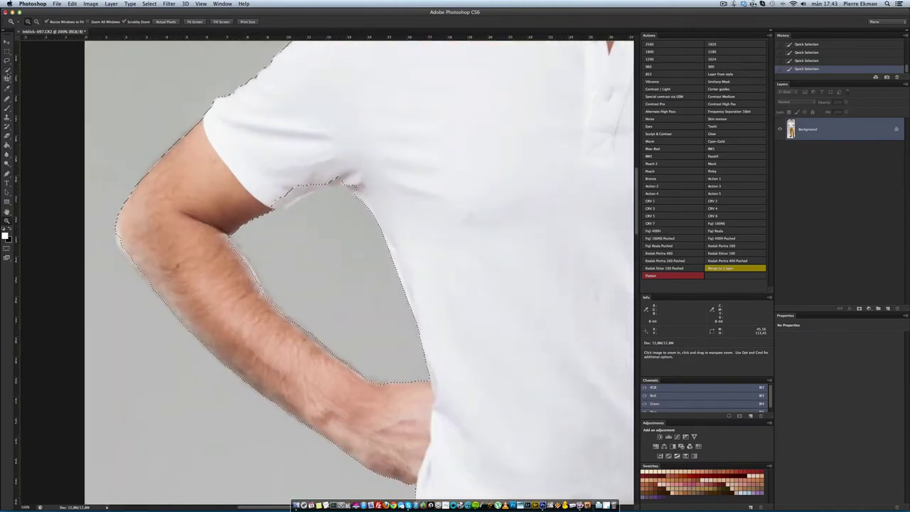
{"action": "key", "text": "w"}
{"action": "mouse_move", "coordinate": [297, 189]}
{"action": "left_mouse_down"}
{"action": "mouse_move", "coordinate": [284, 177]}
{"action": "mouse_move", "coordinate": [309, 173]}
{"action": "left_mouse_up"}
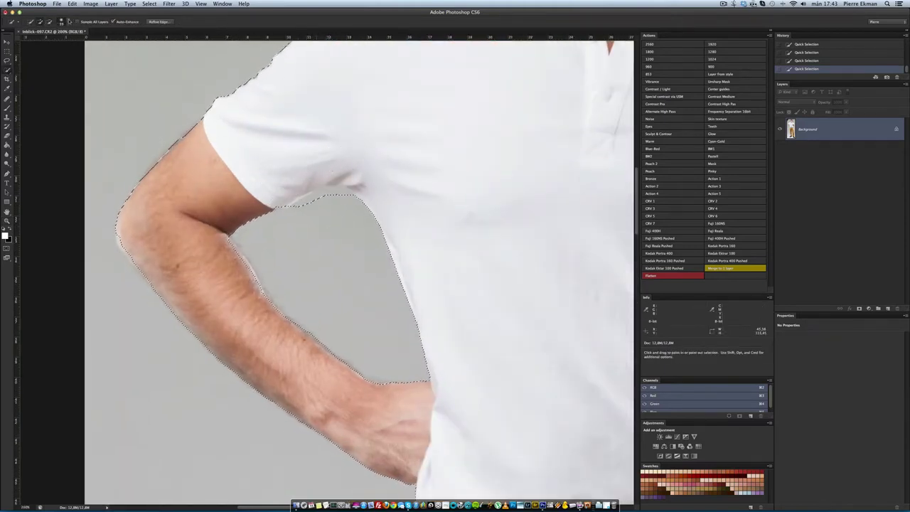
{"action": "left_click", "coordinate": [62, 21]}
{"action": "key", "text": "Return"}
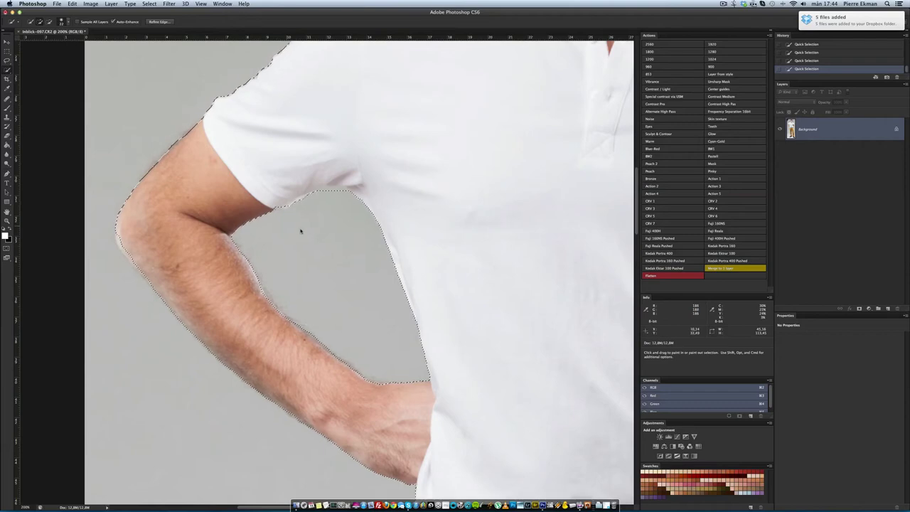
{"action": "scroll", "coordinate": [301, 231], "scroll_direction": "down", "scroll_amount": 10}
{"action": "scroll", "coordinate": [275, 163], "scroll_direction": "right", "scroll_amount": 10}
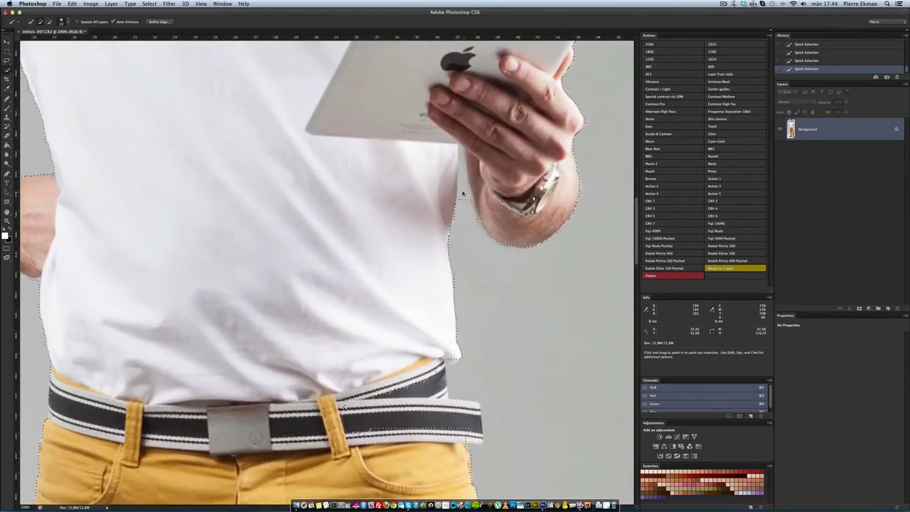
Step: Subtract the selection bulge near the armpit, then fit the whole figure in the window
{"action": "key", "text": "alt"}
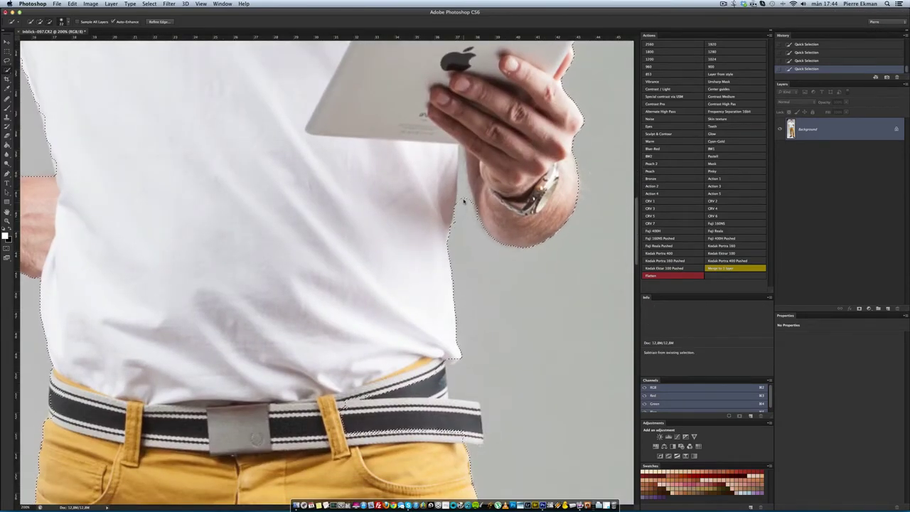
{"action": "left_click", "coordinate": [61, 21]}
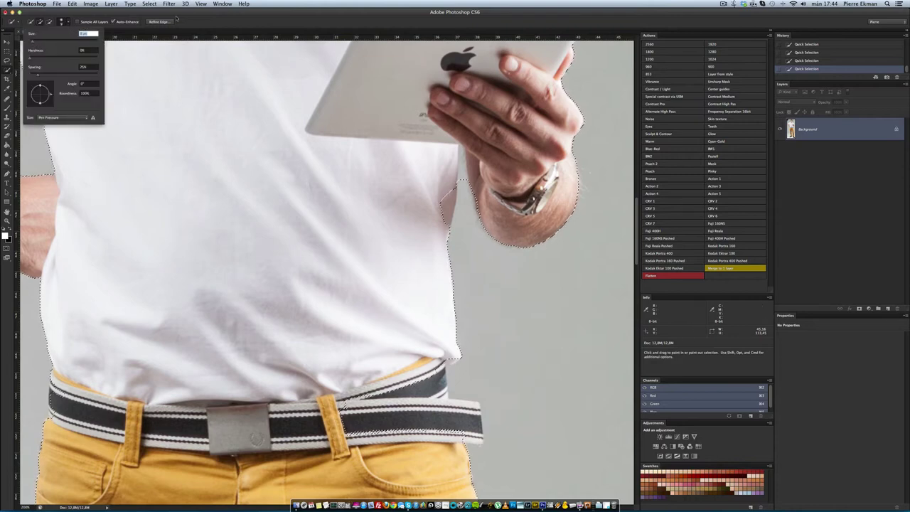
{"action": "key", "text": "Return"}
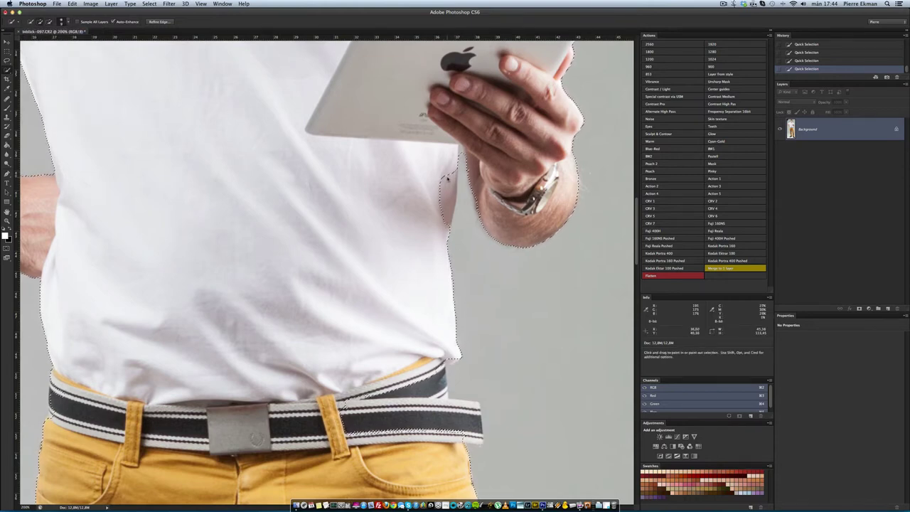
{"action": "left_click_drag", "start_coordinate": [447, 177], "coordinate": [461, 152]}
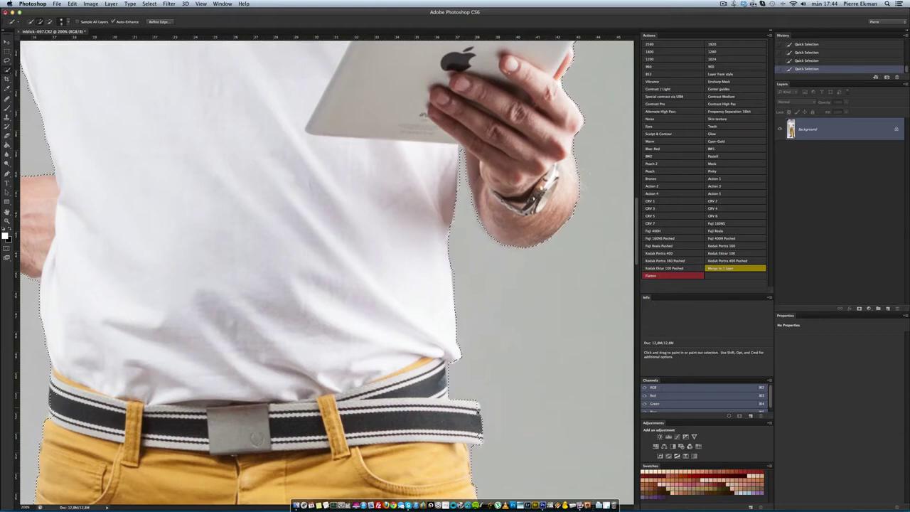
{"action": "key", "text": "alt"}
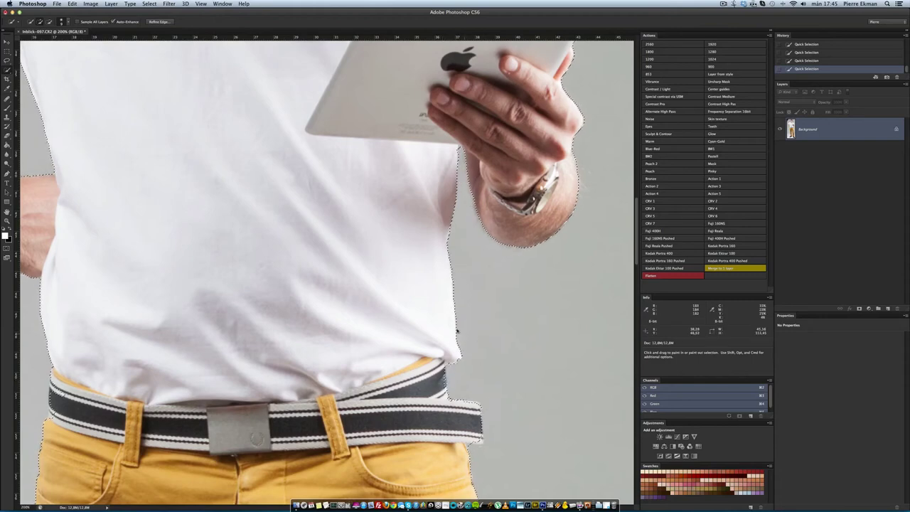
{"action": "scroll", "coordinate": [333, 120], "scroll_direction": "up", "scroll_amount": 5}
{"action": "scroll", "coordinate": [333, 120], "scroll_direction": "up", "scroll_amount": 5}
{"action": "scroll", "coordinate": [333, 121], "scroll_direction": "up", "scroll_amount": 3}
{"action": "key", "text": "ctrl+0"}
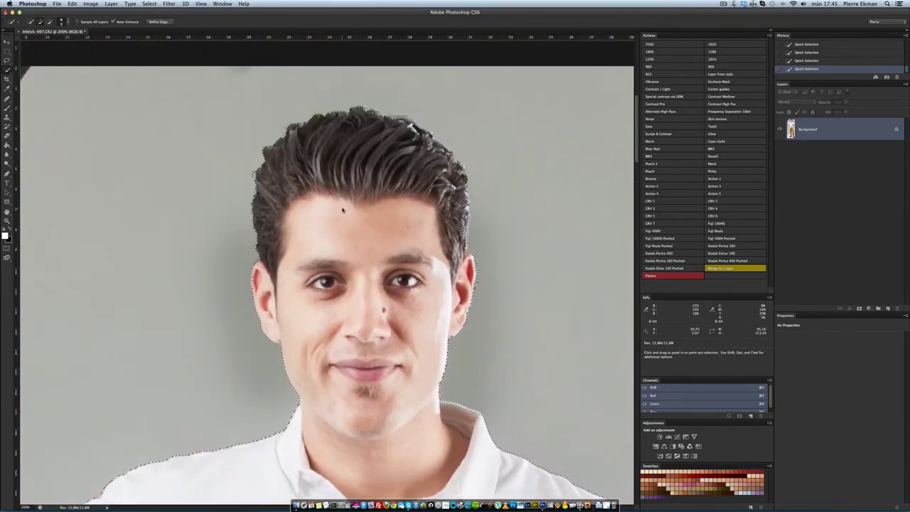
Step: Open Refine Edge on the selection and zoom its preview in on the man's face
{"action": "left_click", "coordinate": [149, 4]}
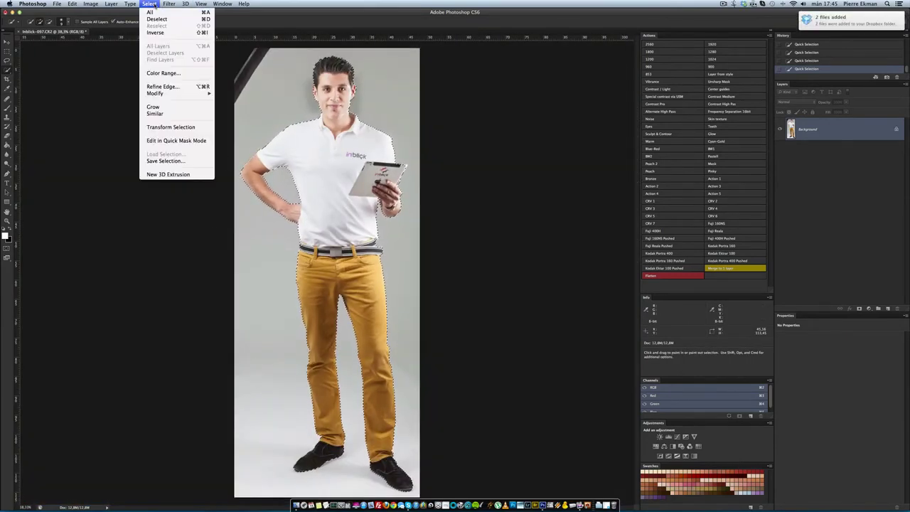
{"action": "left_click", "coordinate": [187, 86]}
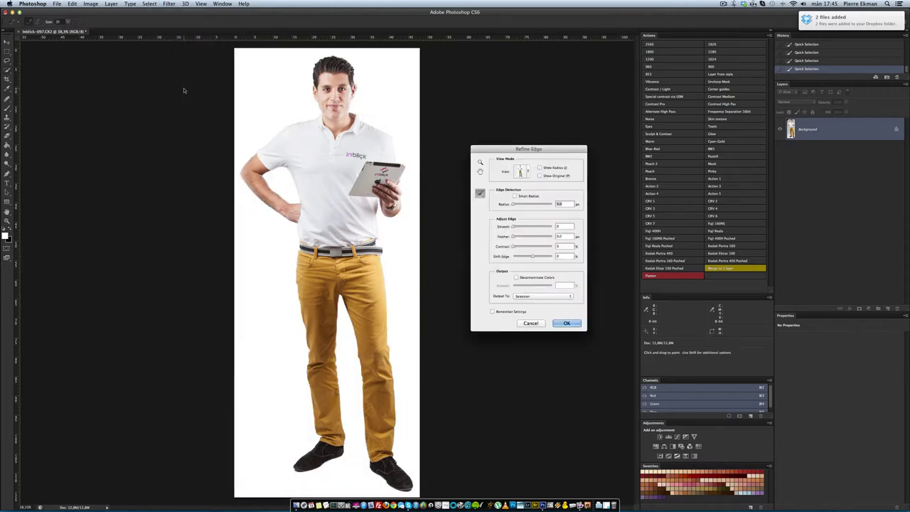
{"action": "key", "text": "z"}
{"action": "left_click", "coordinate": [285, 150]}
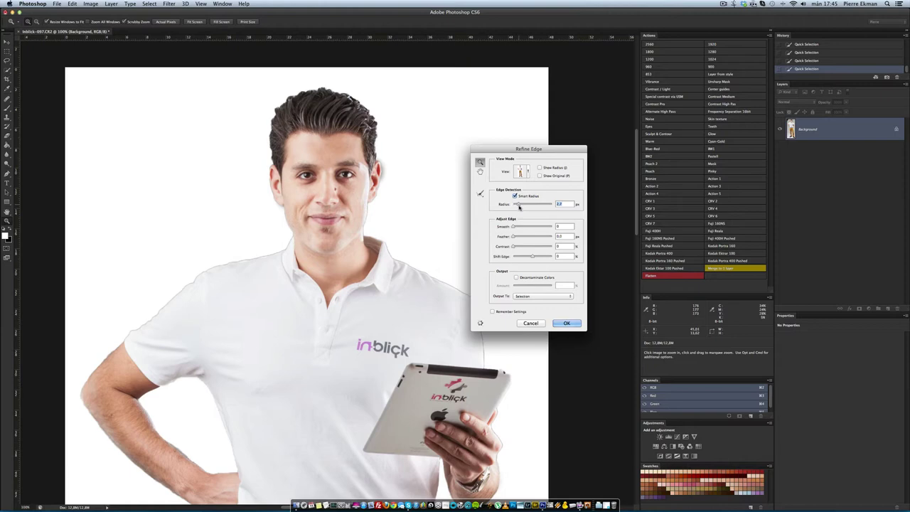
Step: Brush the arm and torso fringe with Refine Radius and Erase Refinements
{"action": "left_click", "coordinate": [480, 194]}
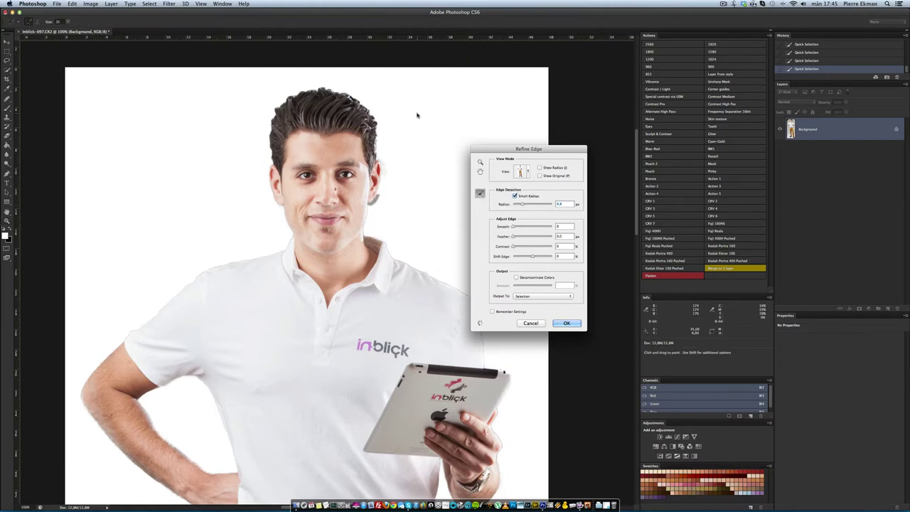
{"action": "scroll", "coordinate": [151, 379], "scroll_direction": "down", "scroll_amount": 5}
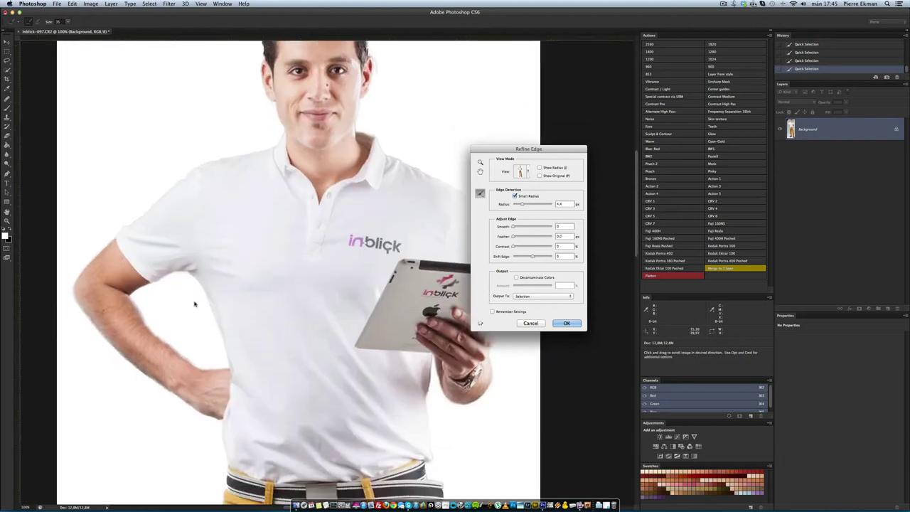
{"action": "left_click_drag", "start_coordinate": [210, 316], "coordinate": [133, 302]}
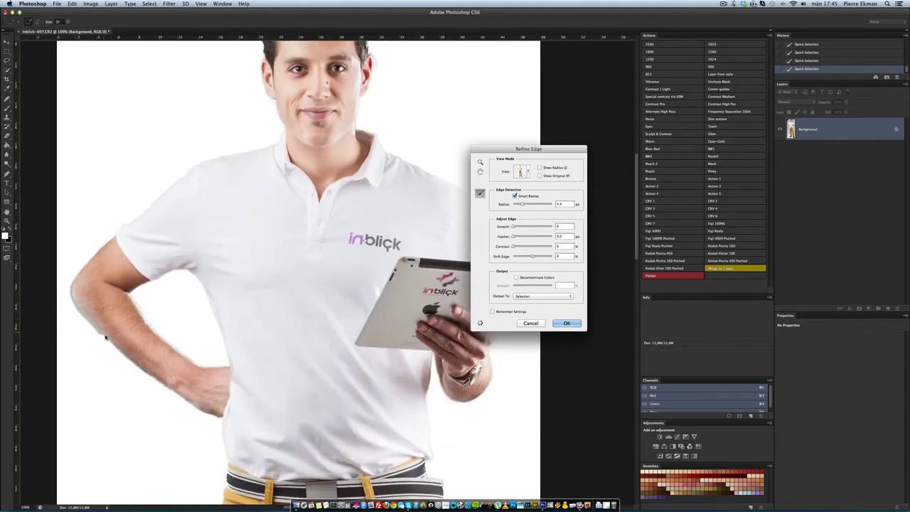
{"action": "left_click_drag", "start_coordinate": [105, 337], "coordinate": [144, 337]}
{"action": "left_click", "coordinate": [479, 193]}
{"action": "left_click", "coordinate": [512, 203]}
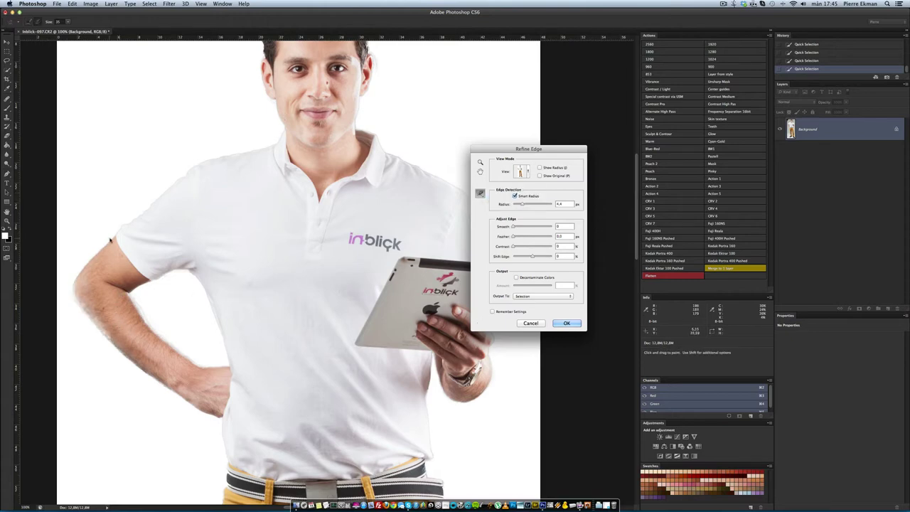
{"action": "left_click_drag", "start_coordinate": [103, 238], "coordinate": [108, 345]}
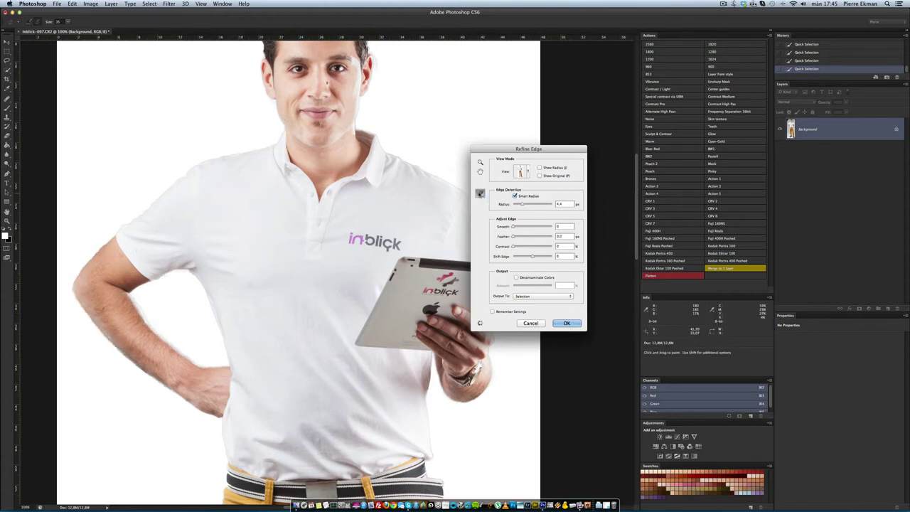
{"action": "left_click", "coordinate": [480, 193]}
{"action": "left_click", "coordinate": [512, 196]}
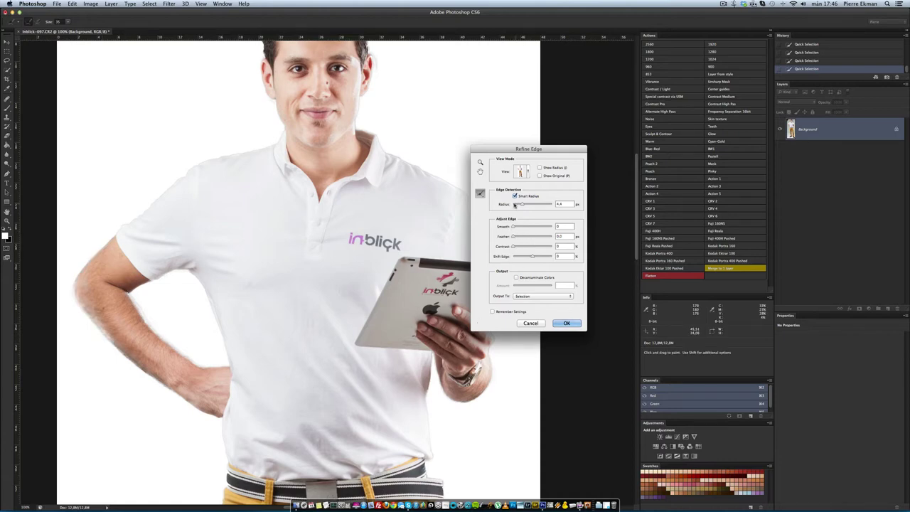
Step: Set Refine Edge output to New Layer with Layer Mask
{"action": "scroll", "coordinate": [348, 206], "scroll_direction": "down", "scroll_amount": 15}
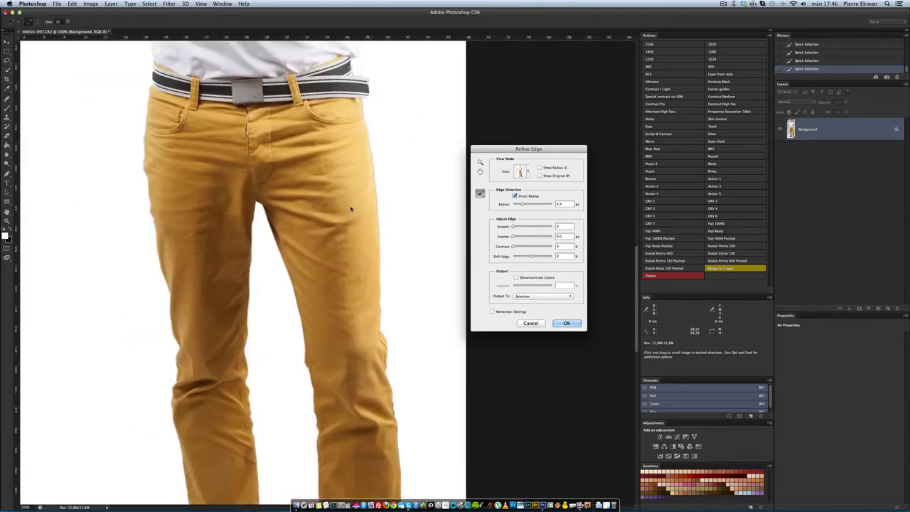
{"action": "scroll", "coordinate": [345, 194], "scroll_direction": "down", "scroll_amount": 2}
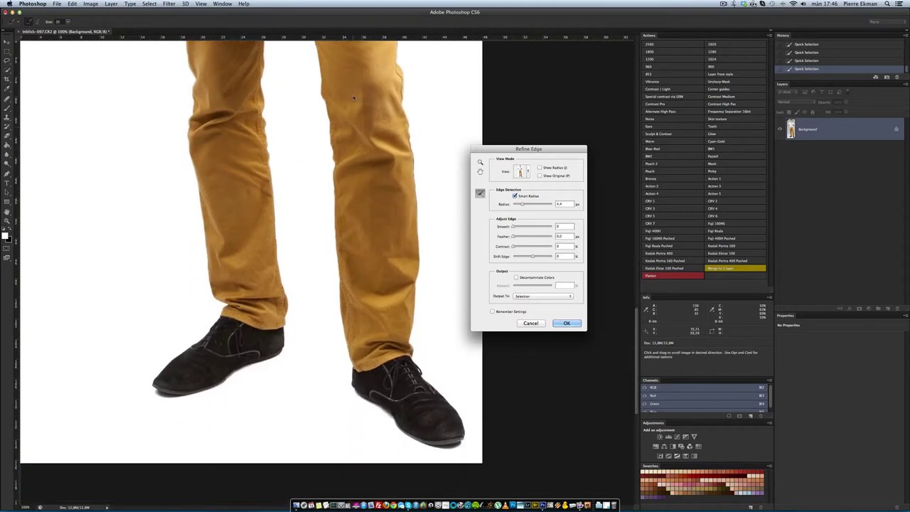
{"action": "scroll", "coordinate": [355, 178], "scroll_direction": "up", "scroll_amount": 5}
{"action": "scroll", "coordinate": [362, 206], "scroll_direction": "up", "scroll_amount": 5}
{"action": "scroll", "coordinate": [370, 221], "scroll_direction": "up", "scroll_amount": 4}
{"action": "scroll", "coordinate": [379, 239], "scroll_direction": "up", "scroll_amount": 2}
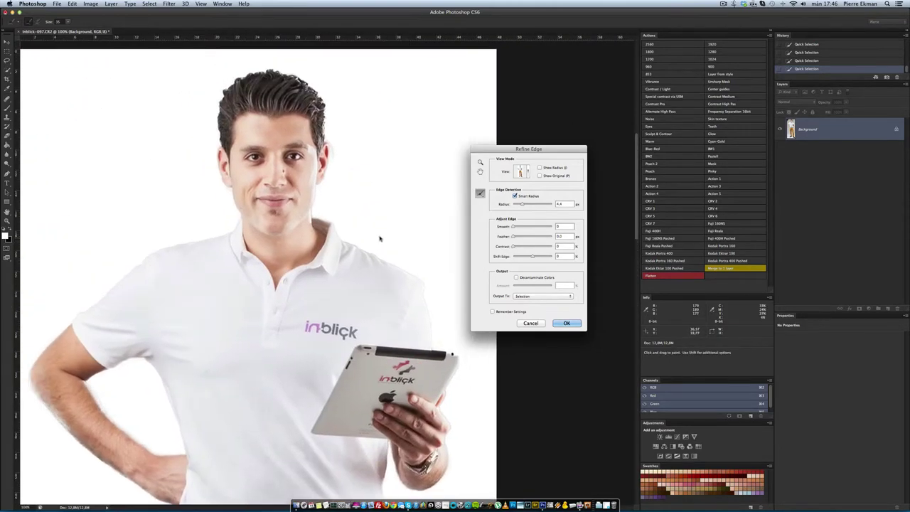
{"action": "left_click", "coordinate": [543, 297]}
{"action": "left_click", "coordinate": [569, 311]}
Step: Apply Refine Edge to create the masked cut-out layer and delete the original Background
{"action": "left_click", "coordinate": [566, 323]}
{"action": "scroll", "coordinate": [544, 284], "scroll_direction": "down", "scroll_amount": 3}
{"action": "scroll", "coordinate": [427, 213], "scroll_direction": "down", "scroll_amount": 4}
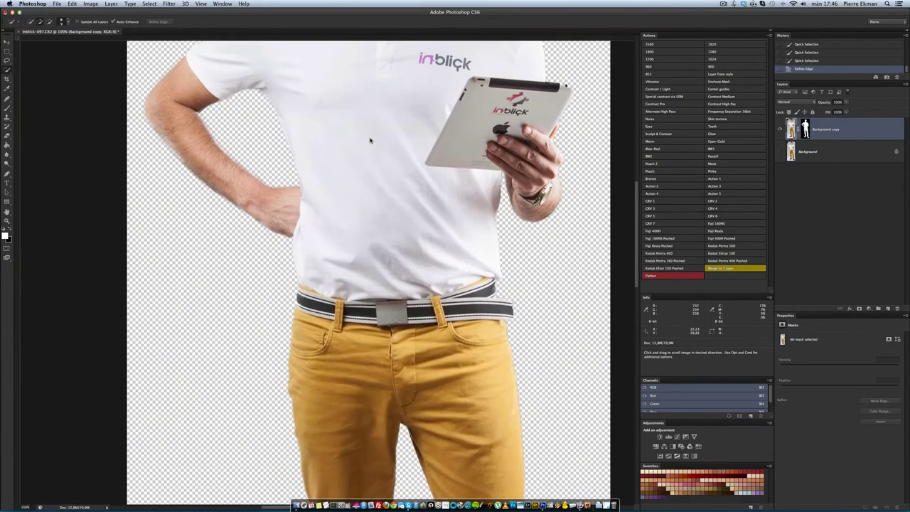
{"action": "scroll", "coordinate": [367, 142], "scroll_direction": "up", "scroll_amount": 5}
{"action": "scroll", "coordinate": [330, 327], "scroll_direction": "up", "scroll_amount": 1}
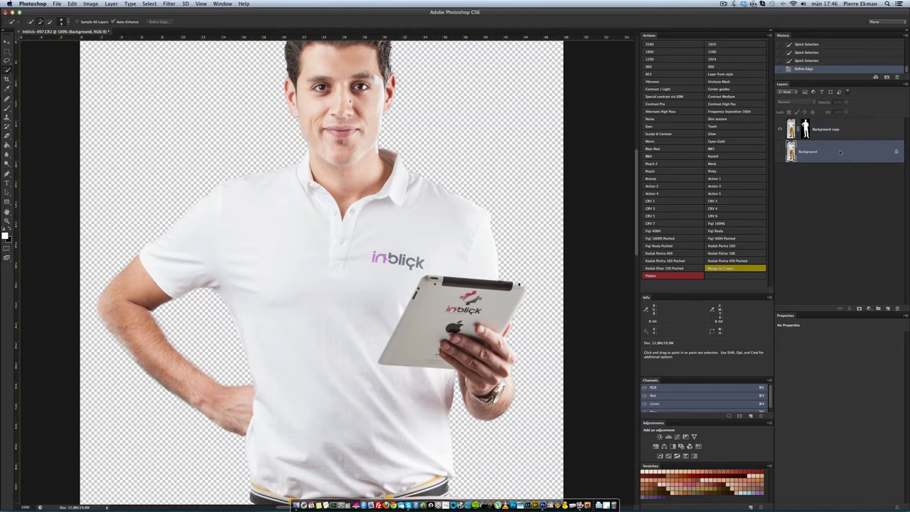
{"action": "left_click_drag", "start_coordinate": [836, 151], "coordinate": [897, 307]}
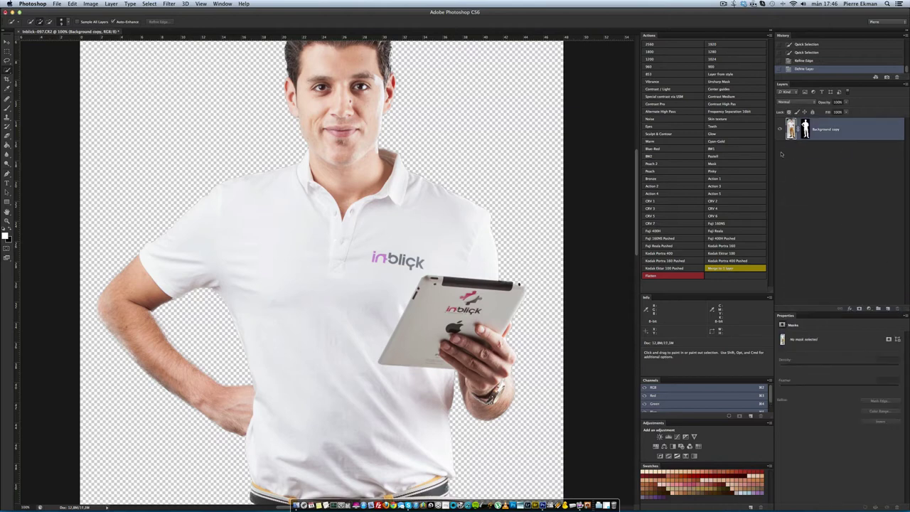
Step: Add a new layer below the cut-out, fill it with grey #737373, and reselect the cut-out
{"action": "key", "text": "ctrl+shift+alt+n"}
{"action": "key", "text": "ctrl+bracketleft"}
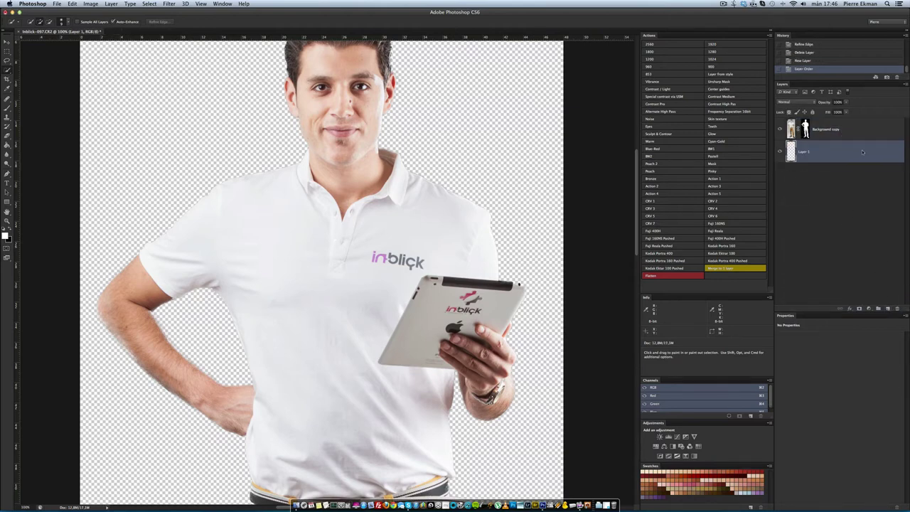
{"action": "key", "text": "g"}
{"action": "left_click", "coordinate": [6, 234]}
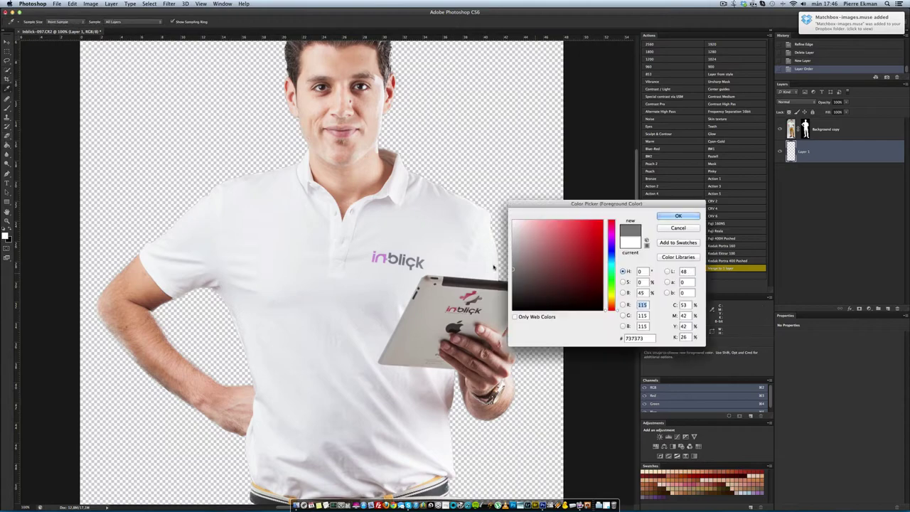
{"action": "left_click", "coordinate": [679, 217]}
{"action": "left_click", "coordinate": [238, 126]}
{"action": "scroll", "coordinate": [319, 210], "scroll_direction": "down", "scroll_amount": 5}
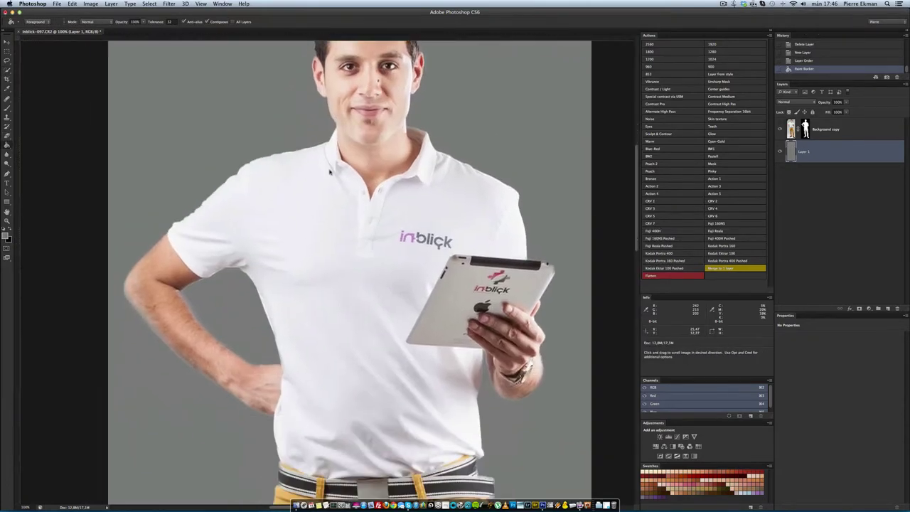
{"action": "left_click", "coordinate": [846, 128]}
Step: Set up a small Brush at 25% flow and target the cut-out's layer mask
{"action": "key", "text": "b"}
{"action": "scroll", "coordinate": [156, 178], "scroll_direction": "up", "scroll_amount": 1}
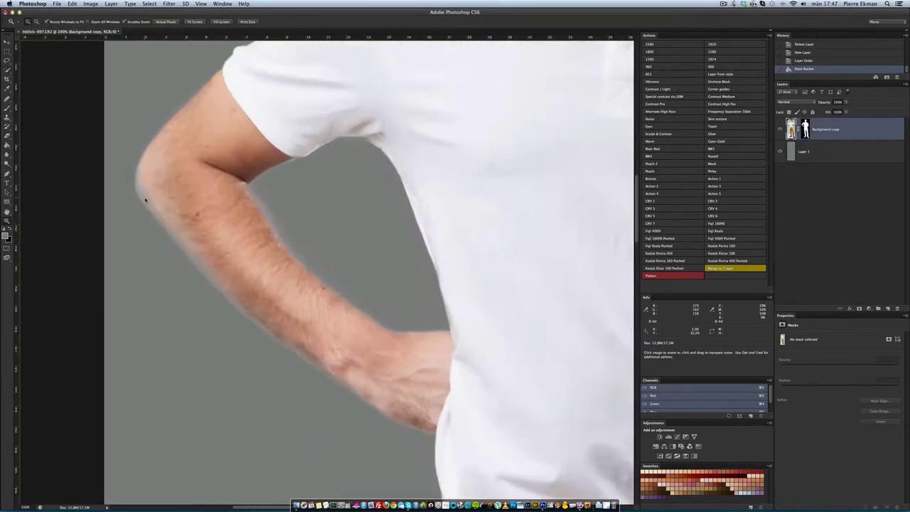
{"action": "scroll", "coordinate": [157, 178], "scroll_direction": "up", "scroll_amount": 1}
{"action": "left_click_drag", "start_coordinate": [180, 22], "coordinate": [188, 31]}
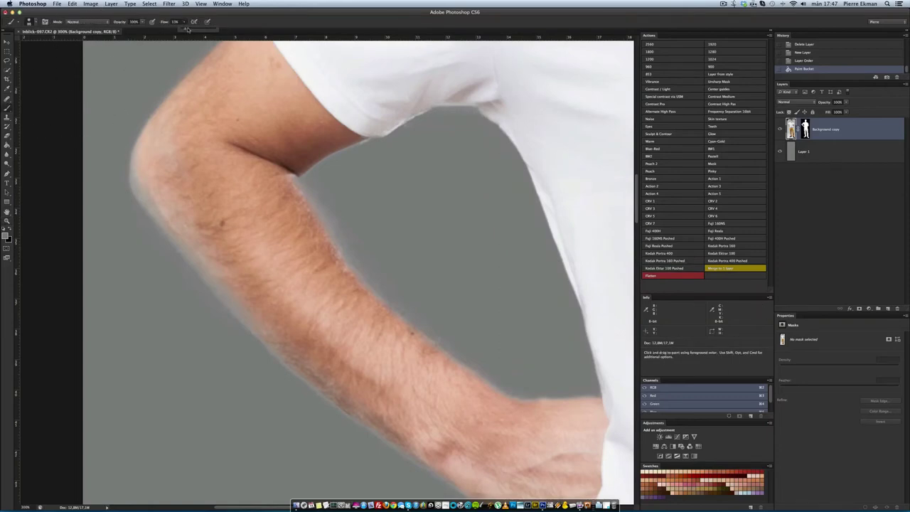
{"action": "left_click_drag", "start_coordinate": [192, 178], "coordinate": [157, 178]}
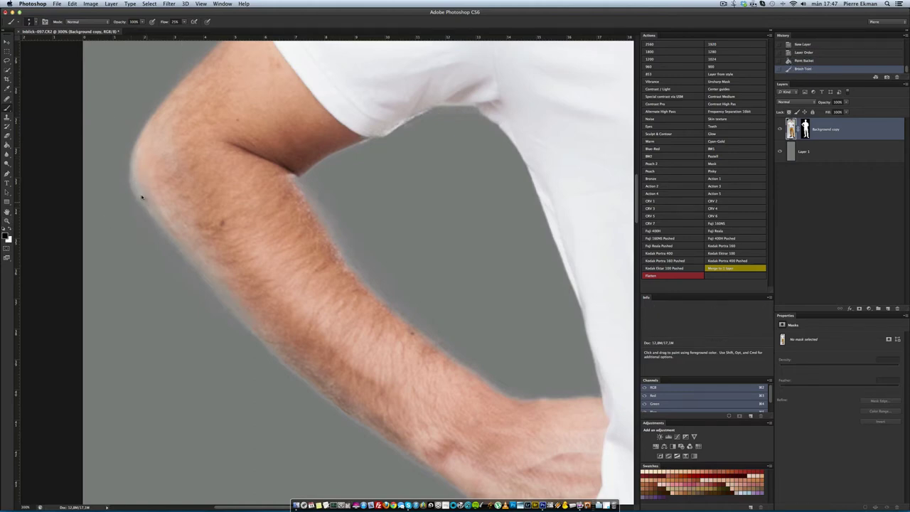
{"action": "key", "text": "z"}
{"action": "key", "text": "ctrl+backslash"}
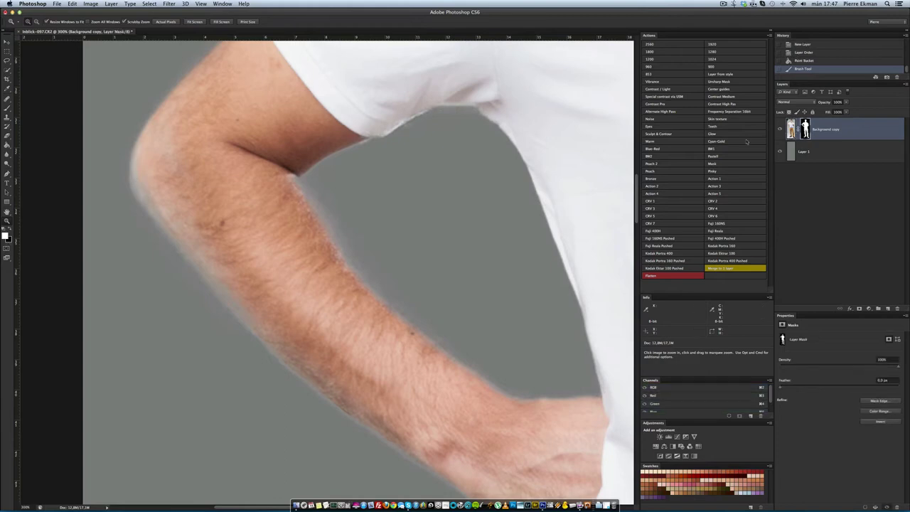
{"action": "left_click", "coordinate": [7, 107]}
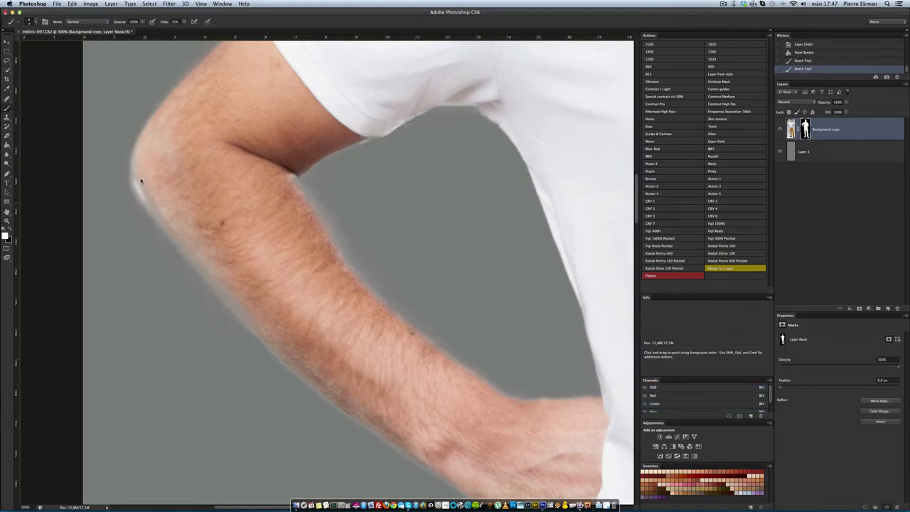
Step: Paint the mask along the elbow and both forearm edges, then shrink the brush to 9 px
{"action": "mouse_move", "coordinate": [174, 225]}
{"action": "left_mouse_down"}
{"action": "mouse_move", "coordinate": [165, 216]}
{"action": "mouse_move", "coordinate": [237, 329]}
{"action": "left_mouse_up"}
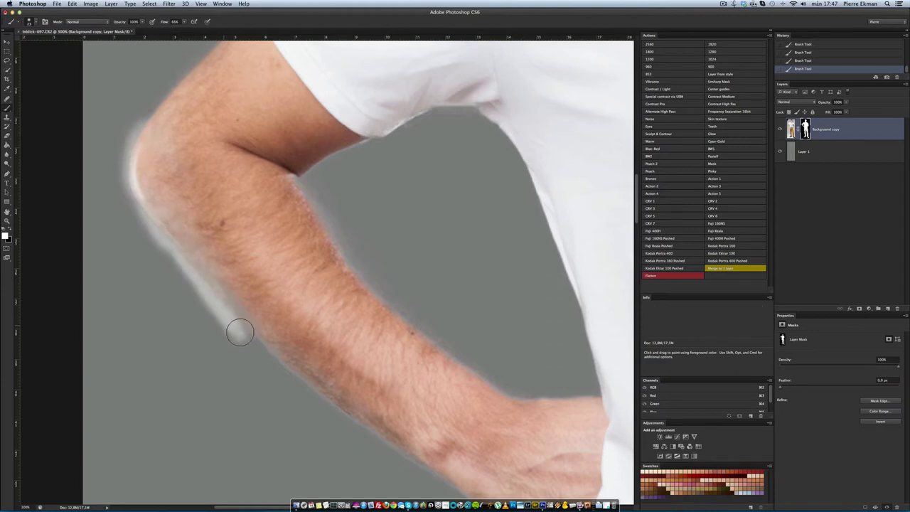
{"action": "left_click_drag", "start_coordinate": [156, 123], "coordinate": [193, 67]}
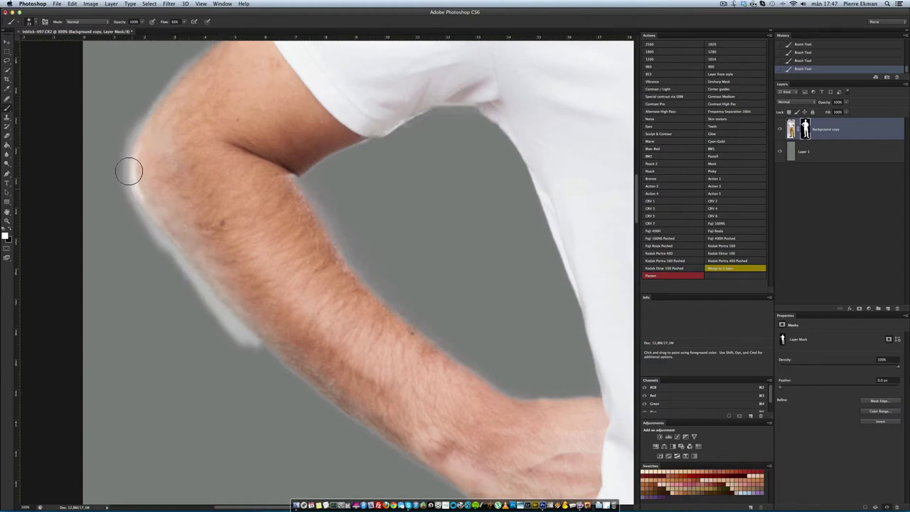
{"action": "mouse_move", "coordinate": [313, 193]}
{"action": "left_mouse_down"}
{"action": "mouse_move", "coordinate": [362, 271]}
{"action": "mouse_move", "coordinate": [484, 375]}
{"action": "left_mouse_up"}
{"action": "left_click_drag", "start_coordinate": [277, 343], "coordinate": [348, 426]}
{"action": "left_click_drag", "start_coordinate": [315, 393], "coordinate": [426, 434]}
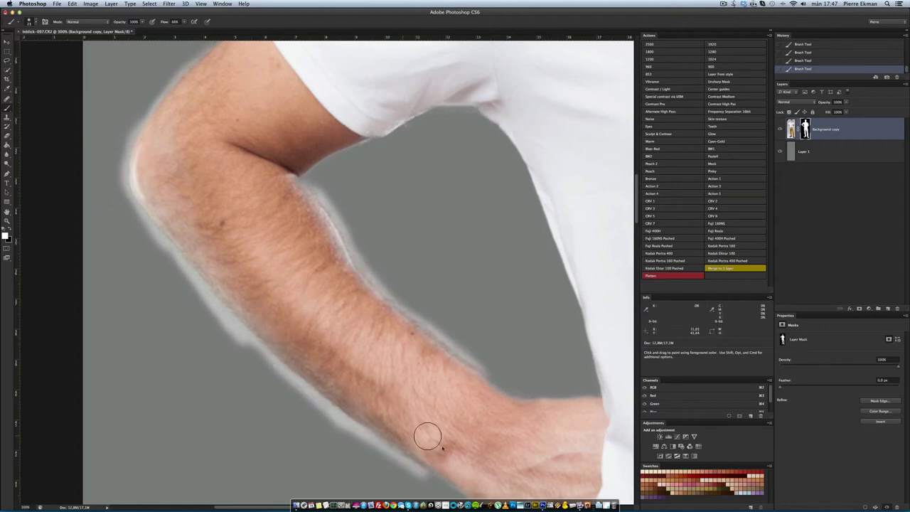
{"action": "scroll", "coordinate": [386, 379], "scroll_direction": "down", "scroll_amount": 3}
{"action": "scroll", "coordinate": [386, 380], "scroll_direction": "right", "scroll_amount": 2}
{"action": "mouse_move", "coordinate": [386, 380]}
{"action": "left_mouse_down"}
{"action": "mouse_move", "coordinate": [417, 405]}
{"action": "mouse_move", "coordinate": [457, 382]}
{"action": "left_mouse_up"}
{"action": "scroll", "coordinate": [456, 382], "scroll_direction": "up", "scroll_amount": 5}
{"action": "scroll", "coordinate": [457, 382], "scroll_direction": "left", "scroll_amount": 3}
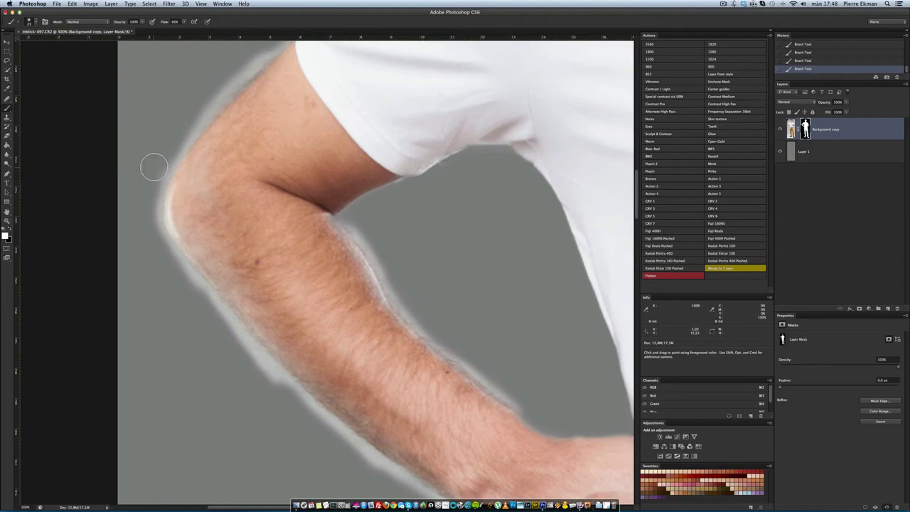
{"action": "left_click_drag", "start_coordinate": [239, 78], "coordinate": [235, 79]}
Step: With a harder brush, paint away the white halo along the shoulder, upper forearm and sleeve edge
{"action": "key", "text": "Tab"}
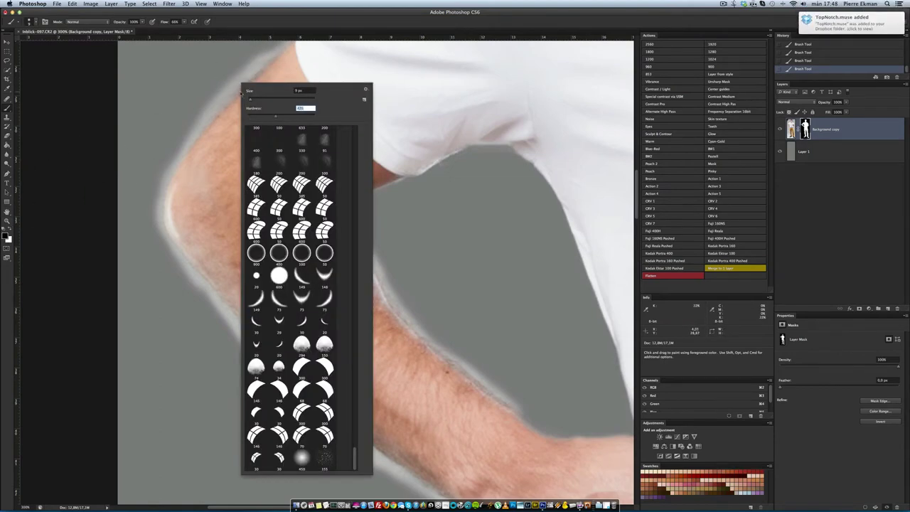
{"action": "key", "text": "Return"}
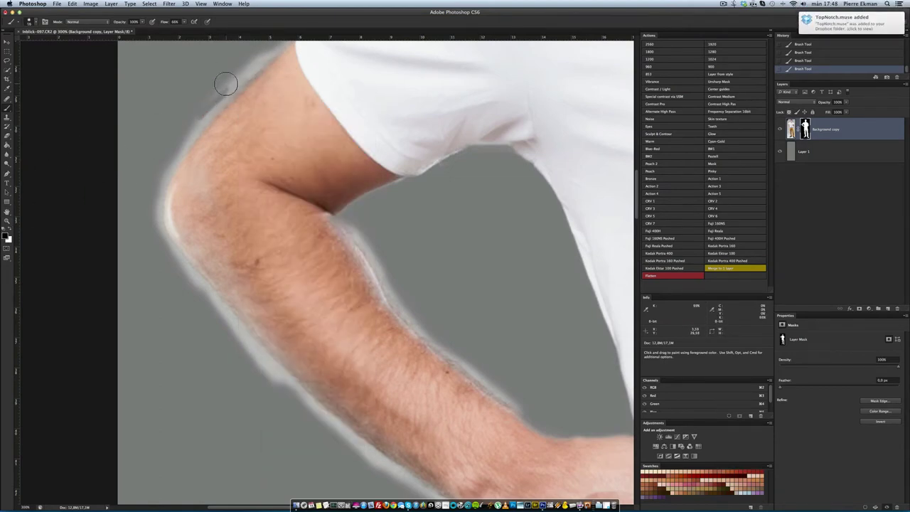
{"action": "mouse_move", "coordinate": [231, 86]}
{"action": "left_mouse_down"}
{"action": "mouse_move", "coordinate": [180, 136]}
{"action": "mouse_move", "coordinate": [156, 195]}
{"action": "mouse_move", "coordinate": [166, 248]}
{"action": "mouse_move", "coordinate": [263, 366]}
{"action": "left_mouse_up"}
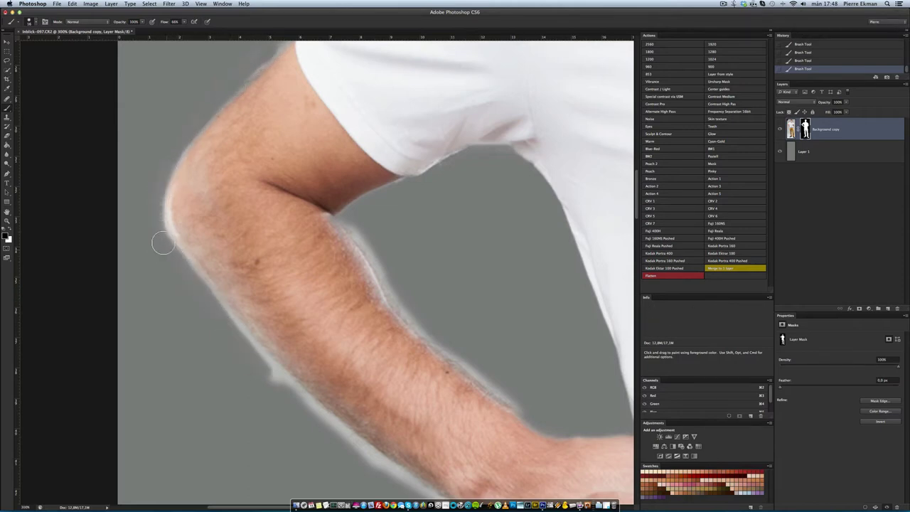
{"action": "key", "text": "space"}
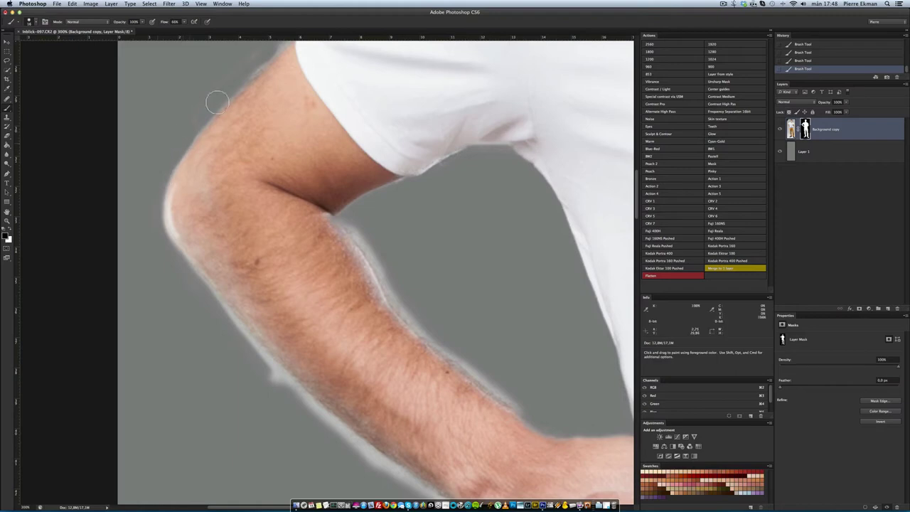
{"action": "left_click_drag", "start_coordinate": [256, 114], "coordinate": [249, 206]}
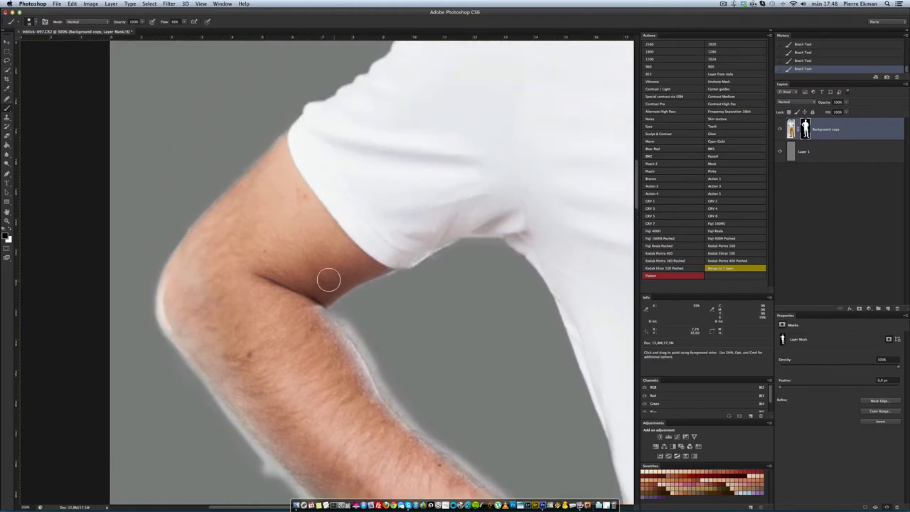
{"action": "scroll", "coordinate": [325, 274], "scroll_direction": "down", "scroll_amount": 5}
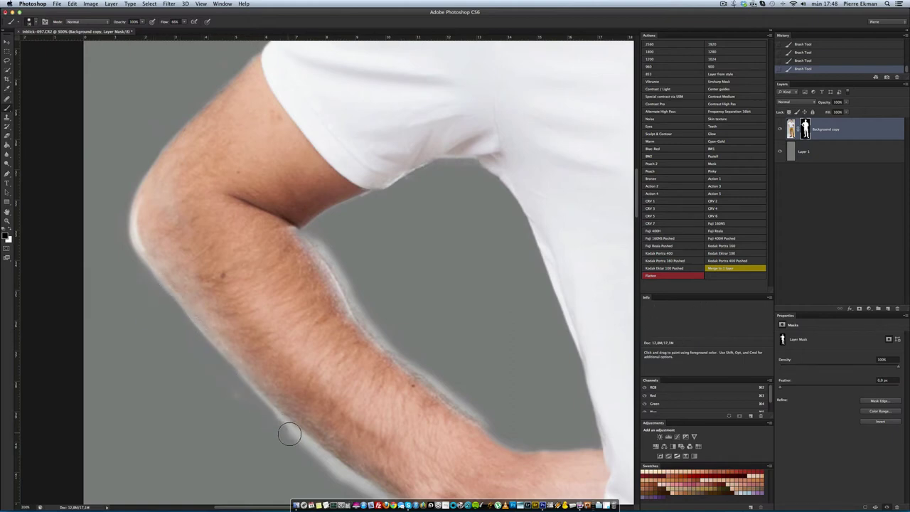
{"action": "scroll", "coordinate": [290, 431], "scroll_direction": "down", "scroll_amount": 5}
{"action": "left_click_drag", "start_coordinate": [288, 160], "coordinate": [426, 316]}
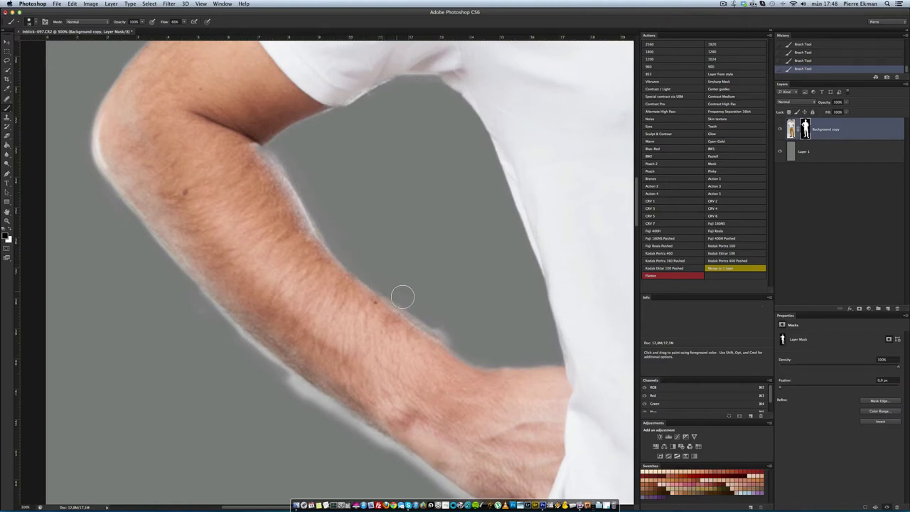
{"action": "mouse_move", "coordinate": [413, 309]}
{"action": "left_mouse_down"}
{"action": "mouse_move", "coordinate": [463, 346]}
{"action": "mouse_move", "coordinate": [279, 184]}
{"action": "left_mouse_up"}
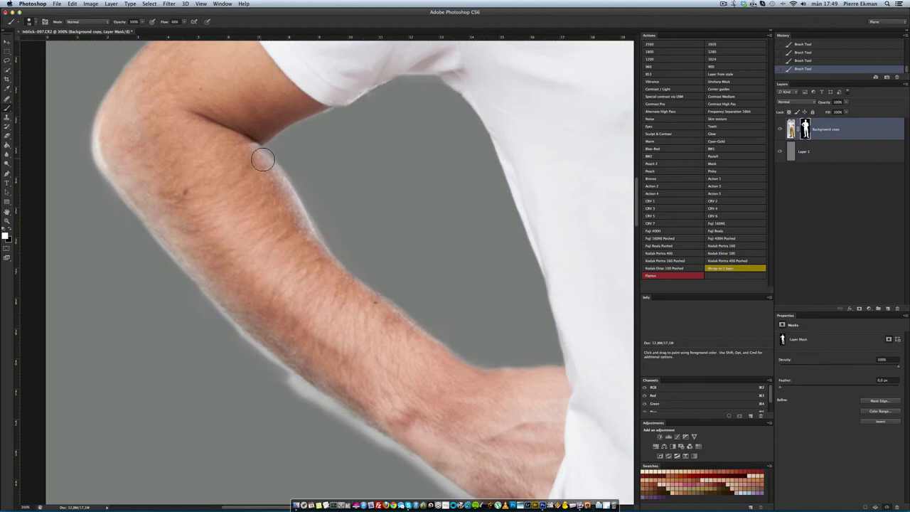
{"action": "left_click_drag", "start_coordinate": [251, 146], "coordinate": [417, 86]}
Step: Remove the halo along the lower forearm and under the wrist edge
{"action": "left_click_drag", "start_coordinate": [305, 392], "coordinate": [260, 244]}
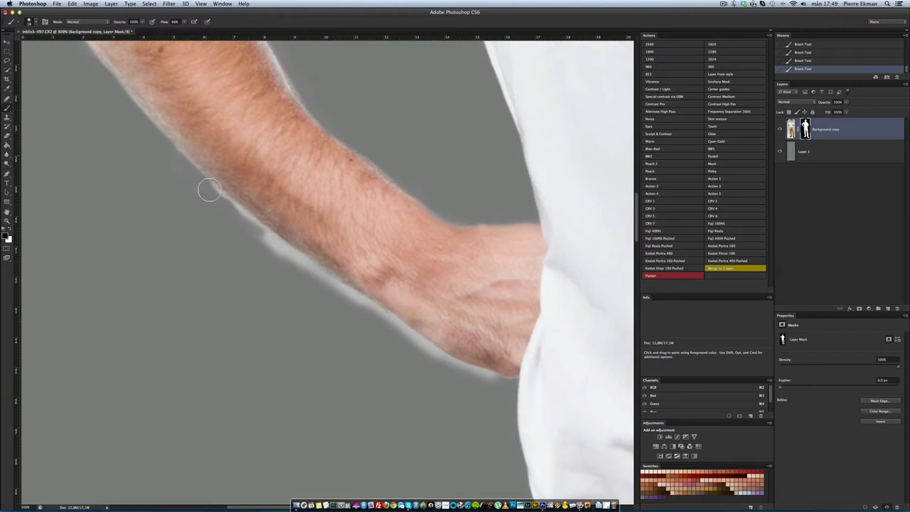
{"action": "left_click_drag", "start_coordinate": [209, 189], "coordinate": [273, 246]}
{"action": "mouse_move", "coordinate": [223, 206]}
{"action": "left_mouse_down"}
{"action": "mouse_move", "coordinate": [205, 187]}
{"action": "mouse_move", "coordinate": [231, 209]}
{"action": "mouse_move", "coordinate": [192, 171]}
{"action": "left_mouse_up"}
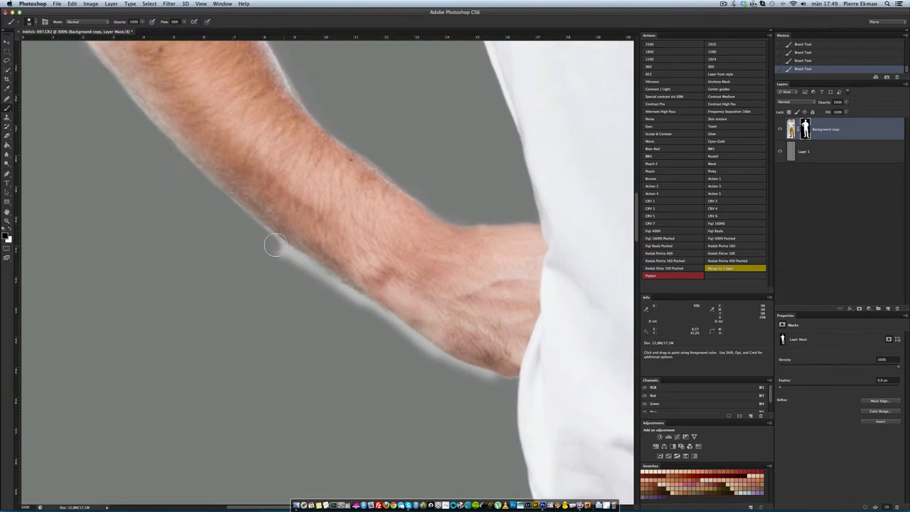
{"action": "left_click_drag", "start_coordinate": [274, 244], "coordinate": [294, 260]}
{"action": "mouse_move", "coordinate": [234, 205]}
{"action": "left_mouse_down"}
{"action": "mouse_move", "coordinate": [286, 254]}
{"action": "mouse_move", "coordinate": [412, 335]}
{"action": "mouse_move", "coordinate": [368, 305]}
{"action": "left_mouse_up"}
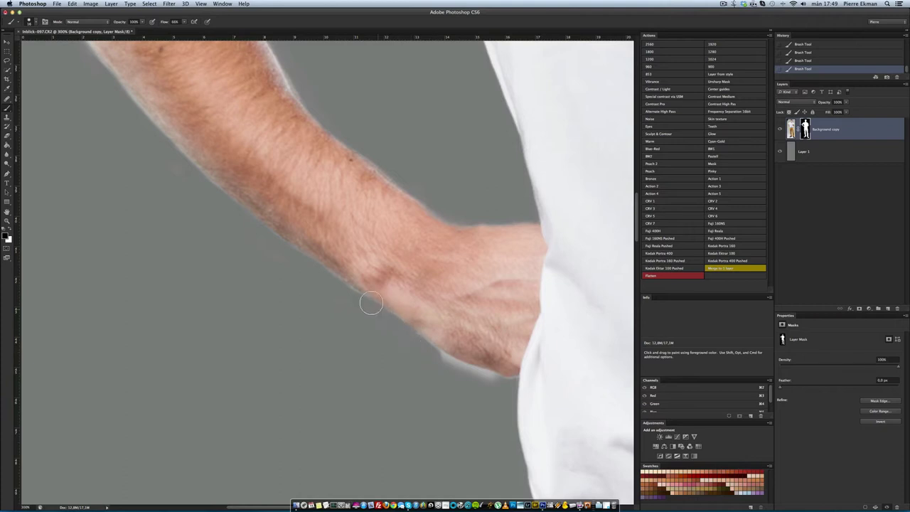
{"action": "scroll", "coordinate": [406, 305], "scroll_direction": "down", "scroll_amount": 5}
{"action": "mouse_move", "coordinate": [361, 266]}
{"action": "left_mouse_down"}
{"action": "mouse_move", "coordinate": [422, 294]}
{"action": "mouse_move", "coordinate": [365, 270]}
{"action": "mouse_move", "coordinate": [405, 289]}
{"action": "left_mouse_up"}
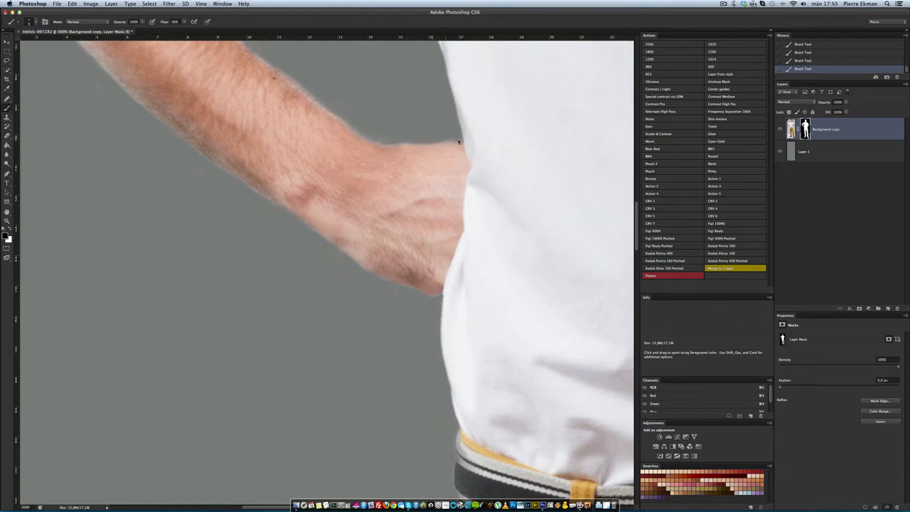
{"action": "scroll", "coordinate": [427, 163], "scroll_direction": "up", "scroll_amount": 10}
{"action": "scroll", "coordinate": [267, 194], "scroll_direction": "up", "scroll_amount": 5}
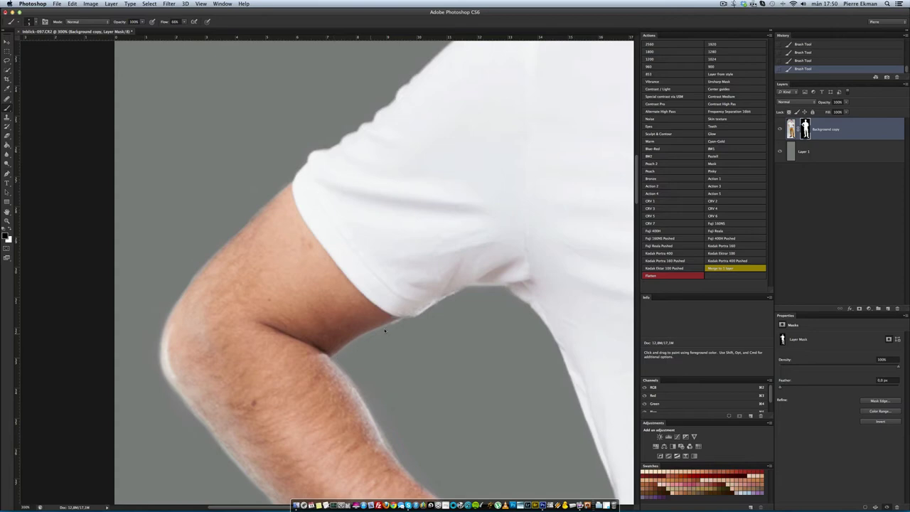
Step: Paint white on the mask to reveal more of the belt's upper-right edge
{"action": "scroll", "coordinate": [389, 326], "scroll_direction": "up", "scroll_amount": 5}
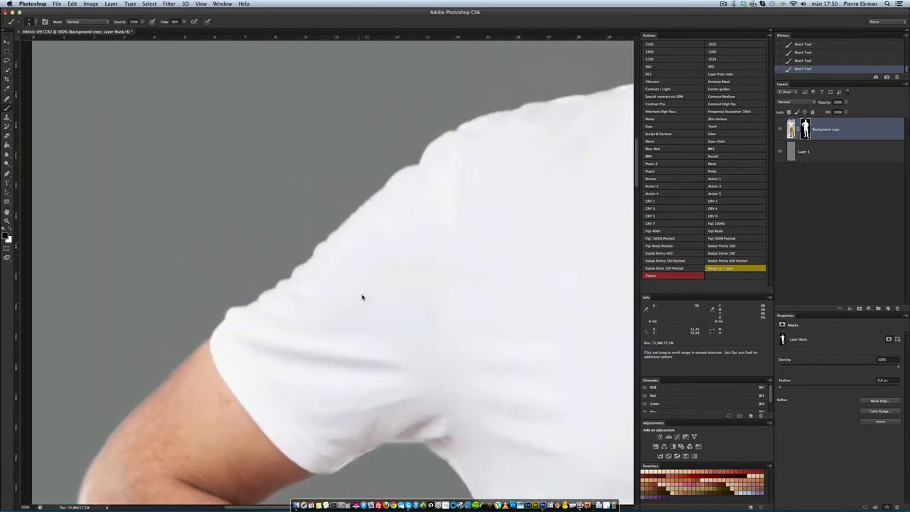
{"action": "scroll", "coordinate": [361, 296], "scroll_direction": "up", "scroll_amount": 10}
{"action": "scroll", "coordinate": [272, 315], "scroll_direction": "up", "scroll_amount": 5}
{"action": "scroll", "coordinate": [386, 334], "scroll_direction": "up", "scroll_amount": 5}
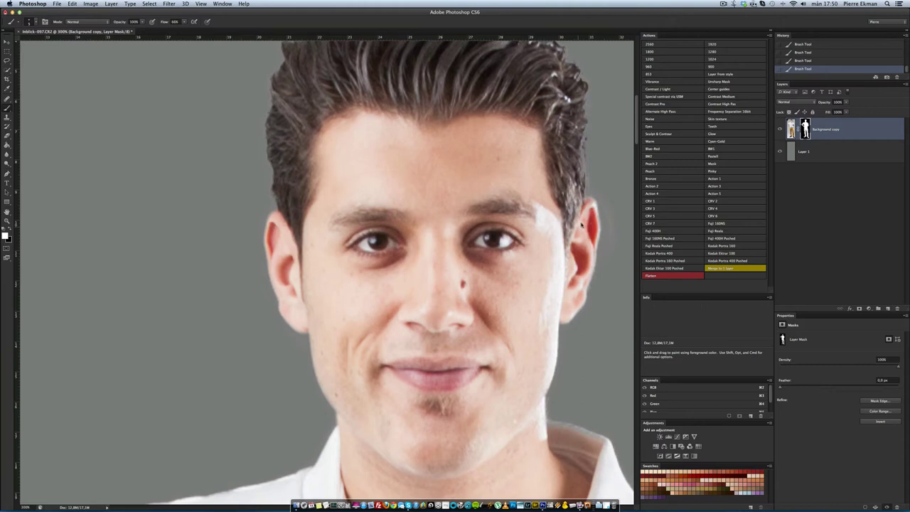
{"action": "scroll", "coordinate": [583, 286], "scroll_direction": "up", "scroll_amount": 2}
{"action": "scroll", "coordinate": [351, 190], "scroll_direction": "up", "scroll_amount": 5}
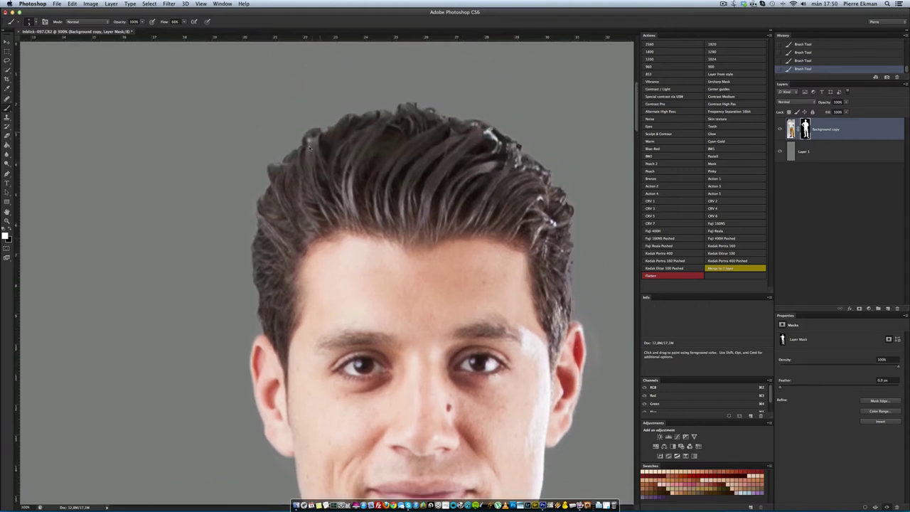
{"action": "scroll", "coordinate": [462, 191], "scroll_direction": "down", "scroll_amount": 1}
{"action": "scroll", "coordinate": [398, 235], "scroll_direction": "down", "scroll_amount": 5}
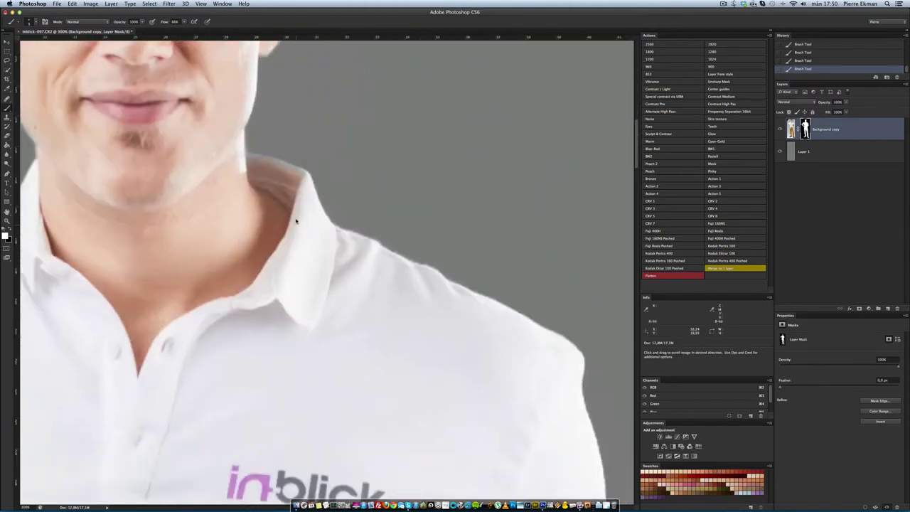
{"action": "scroll", "coordinate": [355, 206], "scroll_direction": "down", "scroll_amount": 5}
{"action": "scroll", "coordinate": [406, 202], "scroll_direction": "down", "scroll_amount": 5}
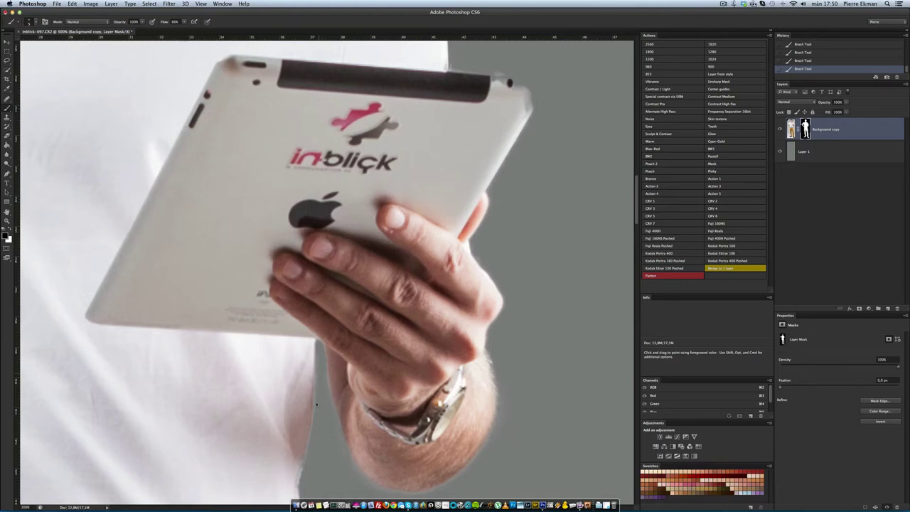
{"action": "scroll", "coordinate": [316, 404], "scroll_direction": "down", "scroll_amount": 3}
{"action": "scroll", "coordinate": [335, 328], "scroll_direction": "down", "scroll_amount": 3}
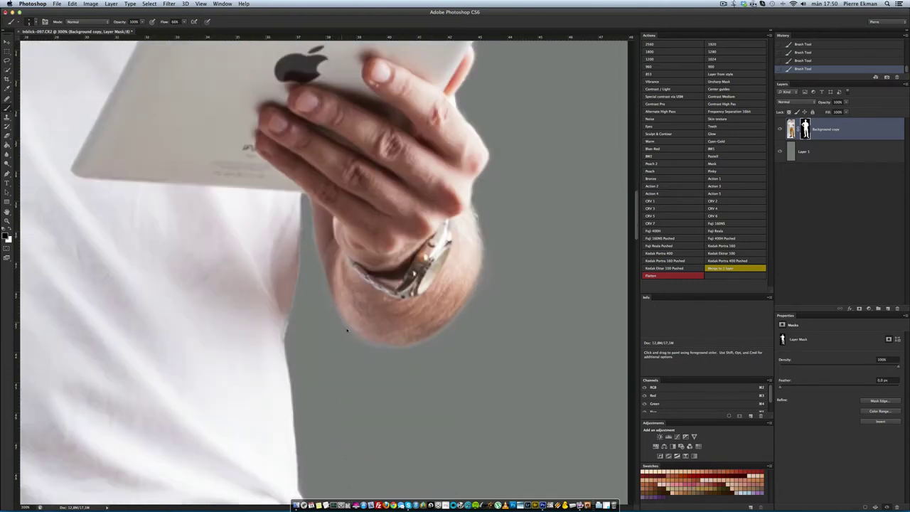
{"action": "scroll", "coordinate": [484, 278], "scroll_direction": "down", "scroll_amount": 1}
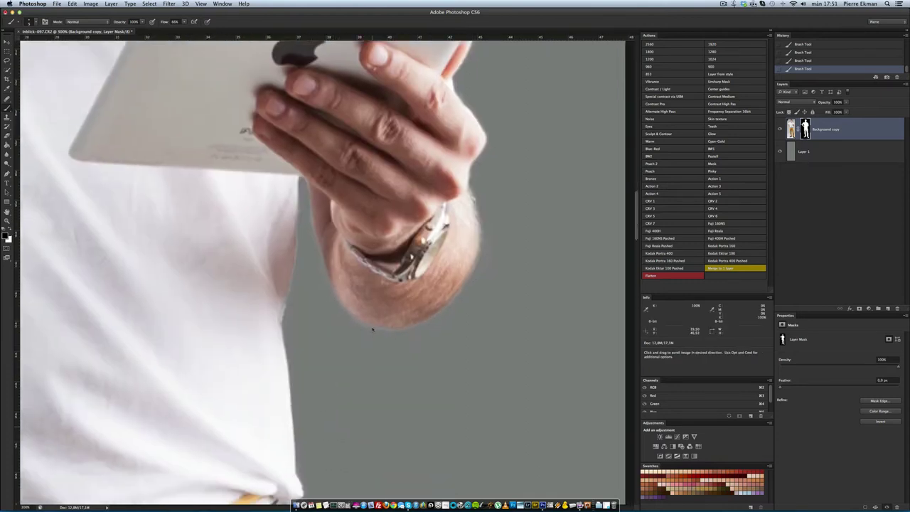
{"action": "scroll", "coordinate": [337, 275], "scroll_direction": "down", "scroll_amount": 6}
{"action": "key", "text": "x"}
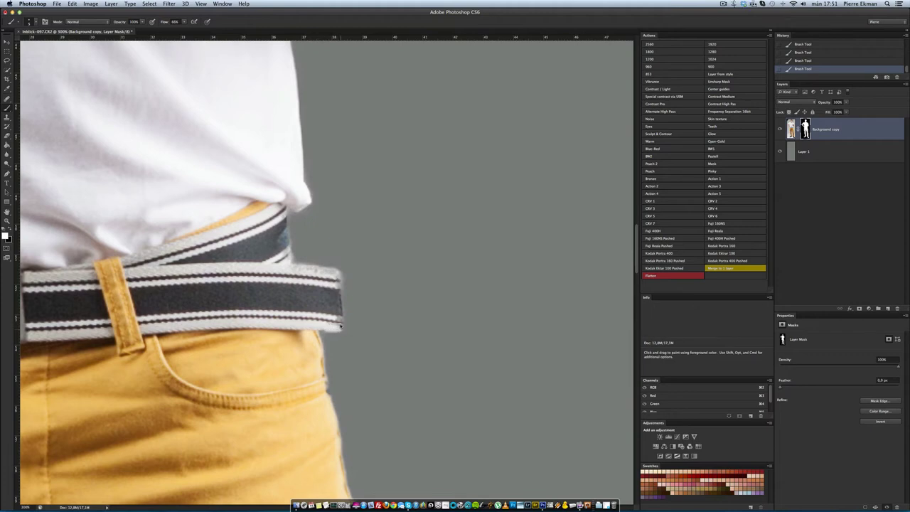
{"action": "mouse_move", "coordinate": [329, 269]}
{"action": "left_mouse_down"}
{"action": "mouse_move", "coordinate": [337, 267]}
{"action": "mouse_move", "coordinate": [343, 331]}
{"action": "mouse_move", "coordinate": [345, 318]}
{"action": "mouse_move", "coordinate": [348, 324]}
{"action": "left_mouse_up"}
Step: Paint black on the mask to trim the belt's right edge cleanly
{"action": "key", "text": "x"}
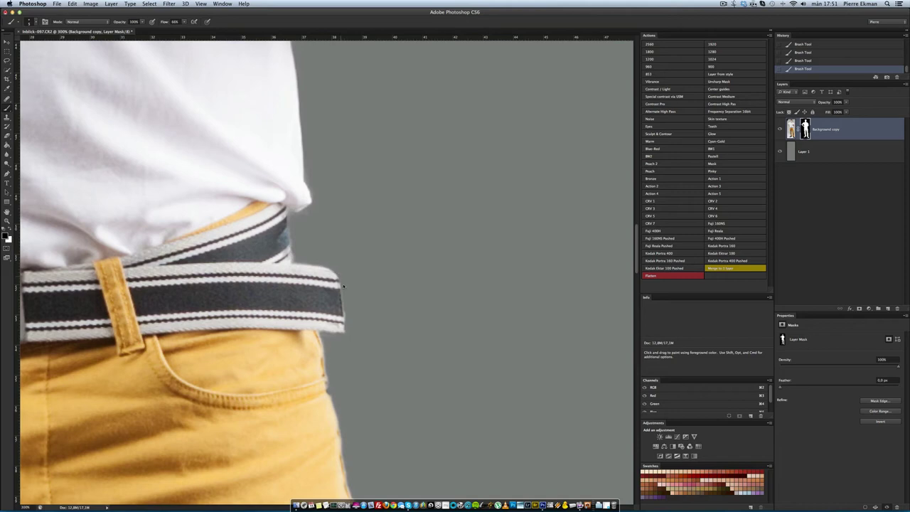
{"action": "left_click_drag", "start_coordinate": [347, 339], "coordinate": [342, 315]}
{"action": "scroll", "coordinate": [321, 342], "scroll_direction": "down", "scroll_amount": 5}
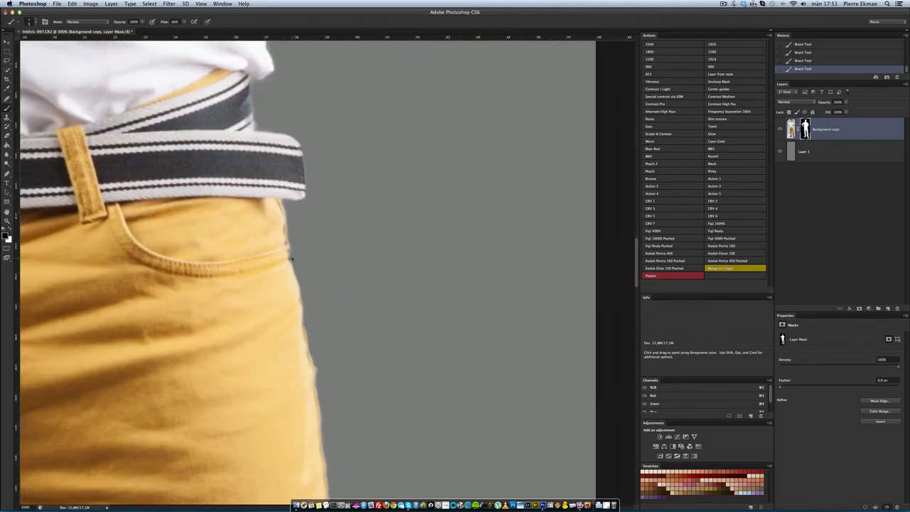
{"action": "scroll", "coordinate": [355, 390], "scroll_direction": "down", "scroll_amount": 3}
{"action": "scroll", "coordinate": [315, 362], "scroll_direction": "down", "scroll_amount": 3}
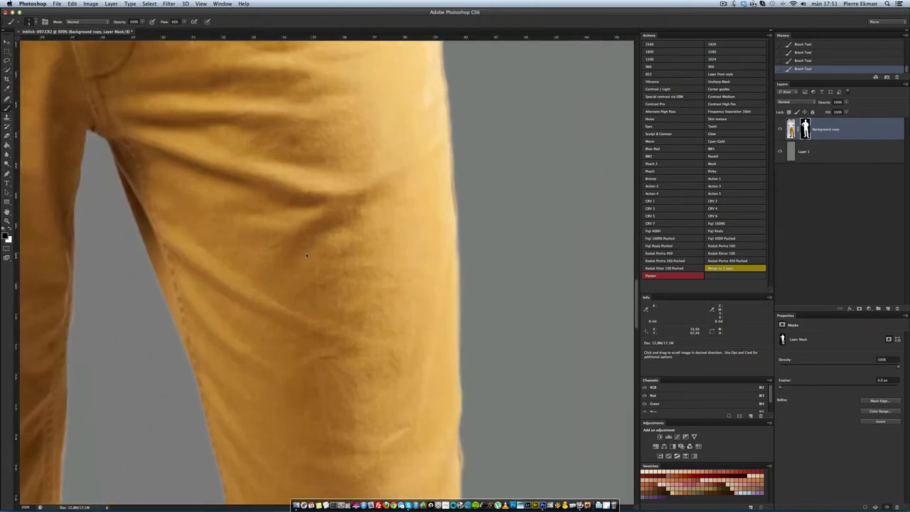
{"action": "scroll", "coordinate": [311, 381], "scroll_direction": "down", "scroll_amount": 4}
{"action": "scroll", "coordinate": [311, 381], "scroll_direction": "down", "scroll_amount": 5}
{"action": "scroll", "coordinate": [364, 206], "scroll_direction": "down", "scroll_amount": 5}
{"action": "scroll", "coordinate": [356, 217], "scroll_direction": "down", "scroll_amount": 2}
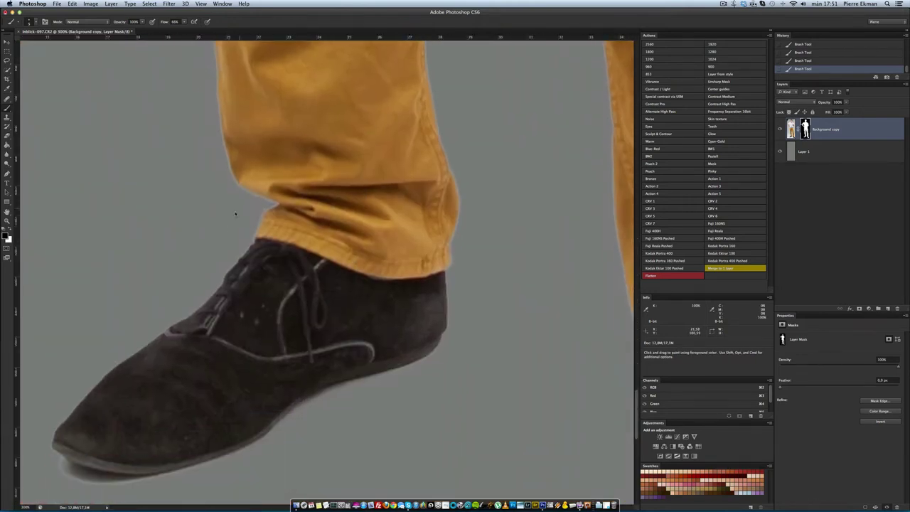
Step: Apply a 1-pixel Defringe to the cut-out layer's image, fit the view, and select Layer 1
{"action": "left_click", "coordinate": [791, 129]}
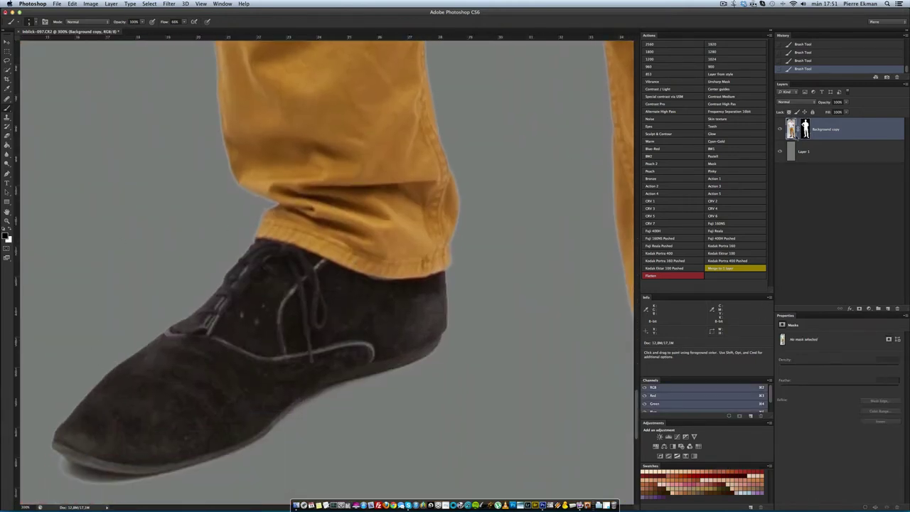
{"action": "left_click", "coordinate": [111, 4]}
{"action": "mouse_move", "coordinate": [118, 288]}
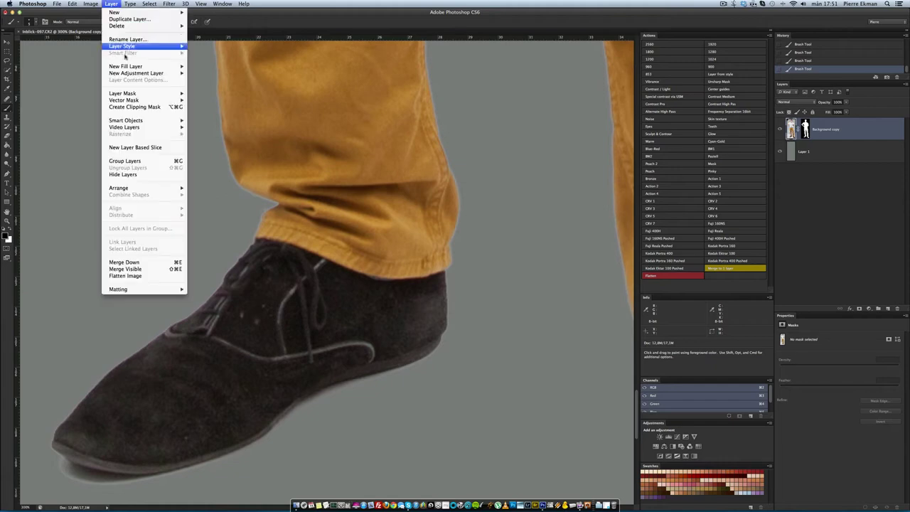
{"action": "left_click", "coordinate": [214, 297]}
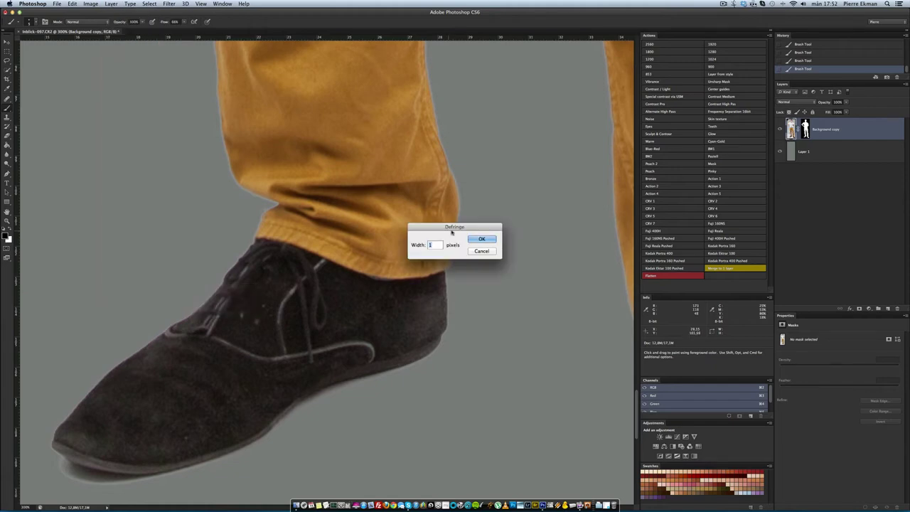
{"action": "left_click", "coordinate": [474, 239]}
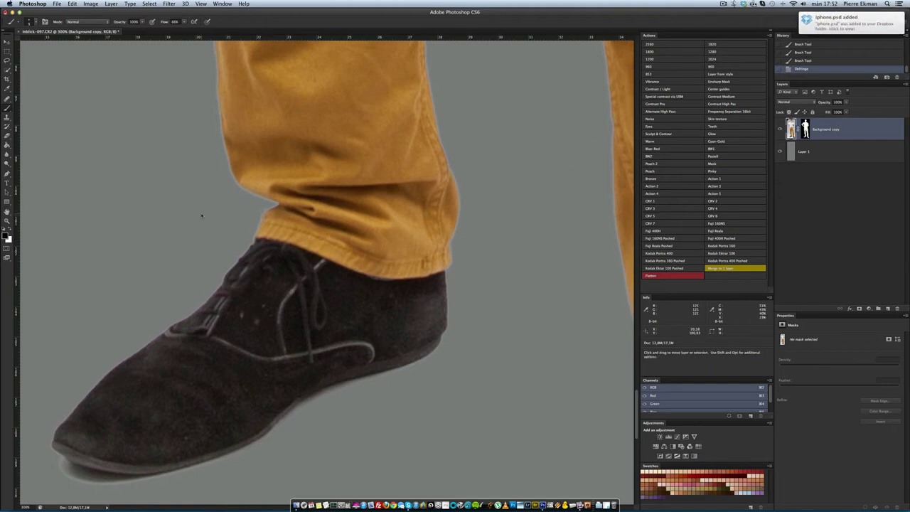
{"action": "key", "text": "super+0"}
{"action": "left_click", "coordinate": [810, 153]}
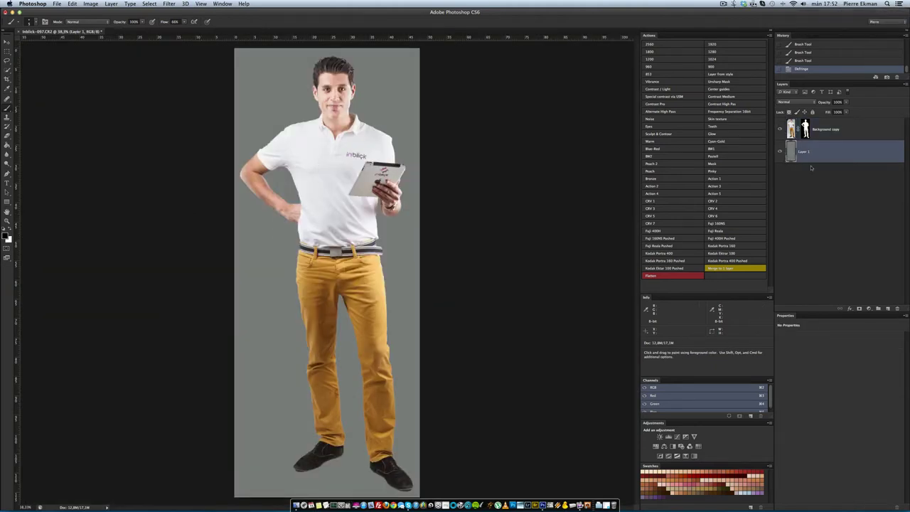
Step: Delete the grey Layer 1 backing, resize the image to 825 px wide, and zoom in on the shirt
{"action": "mouse_move", "coordinate": [819, 153]}
{"action": "left_mouse_down"}
{"action": "mouse_move", "coordinate": [853, 291]}
{"action": "mouse_move", "coordinate": [895, 308]}
{"action": "left_mouse_up"}
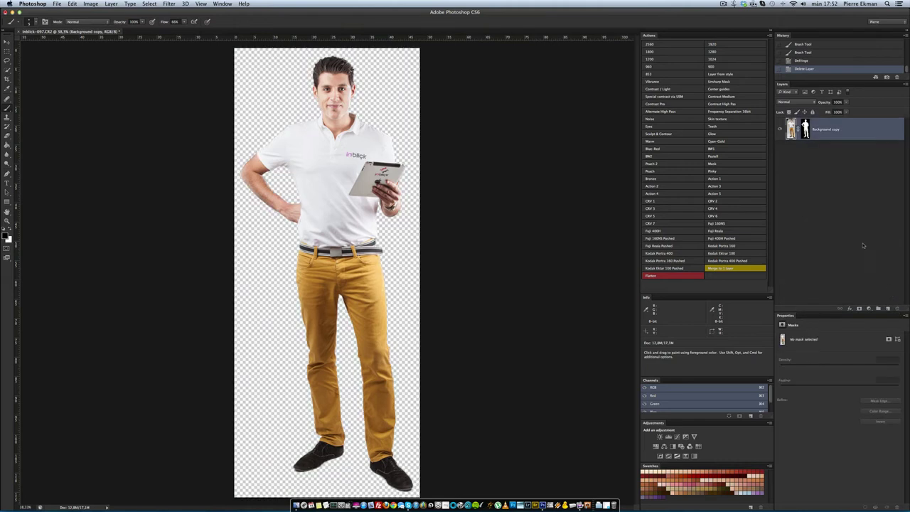
{"action": "left_click", "coordinate": [91, 4]}
{"action": "left_click", "coordinate": [107, 68]}
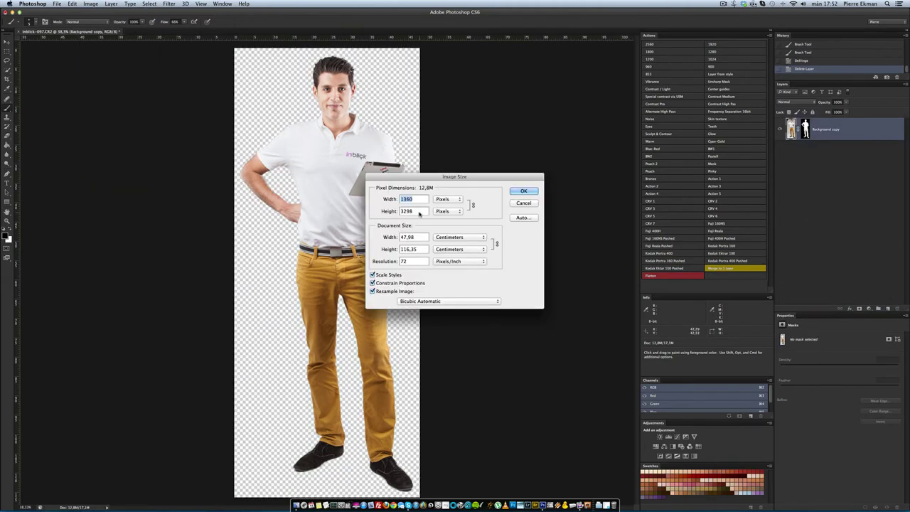
{"action": "type", "text": "825"}
{"action": "key", "text": "Return"}
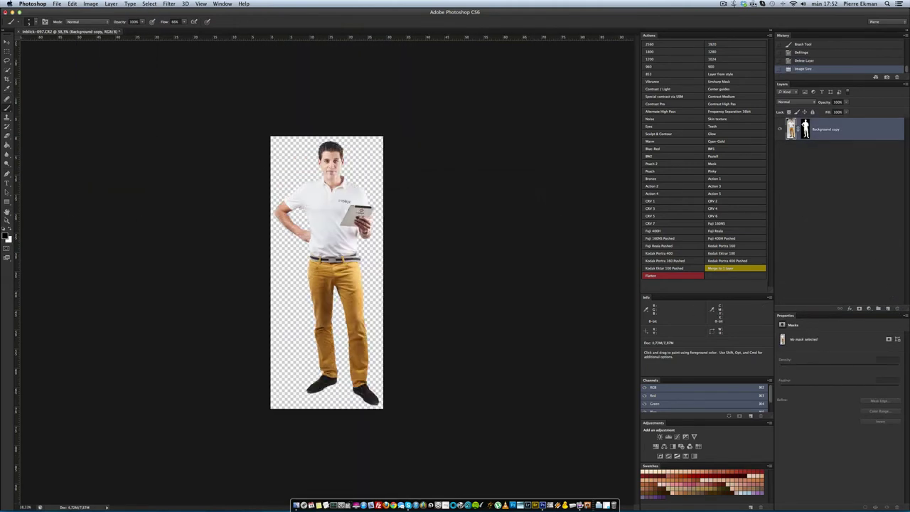
{"action": "key", "text": "z"}
{"action": "left_click", "coordinate": [333, 207]}
Step: Add a new empty layer and set the Brush size and hardness
{"action": "left_click", "coordinate": [202, 246]}
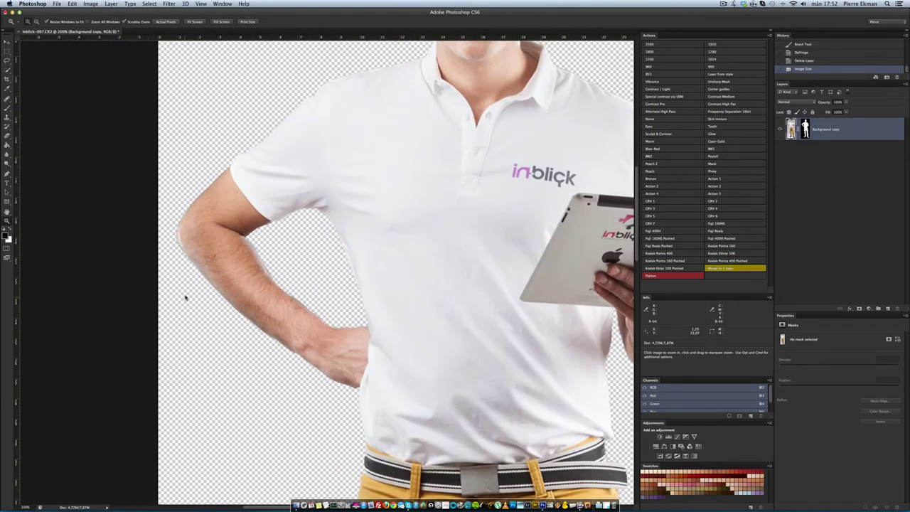
{"action": "left_click", "coordinate": [576, 153], "text": "alt"}
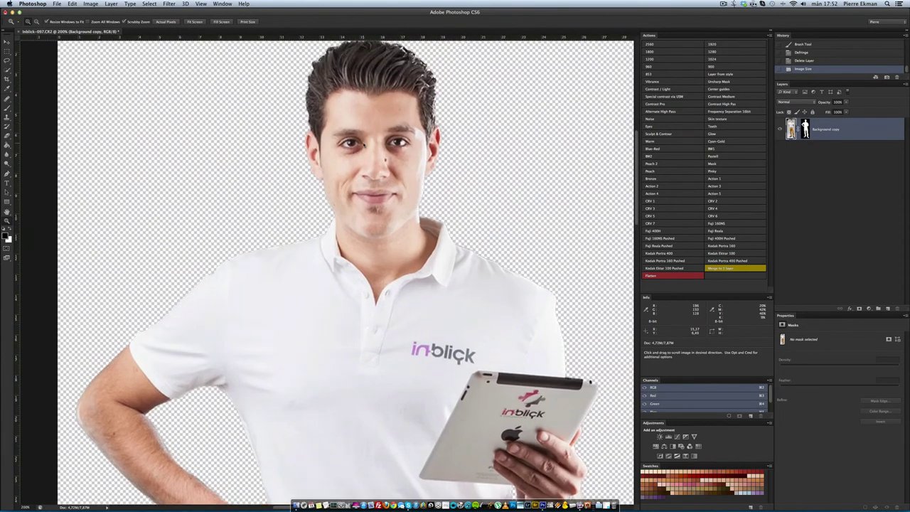
{"action": "key", "text": "ctrl+alt+shift+n"}
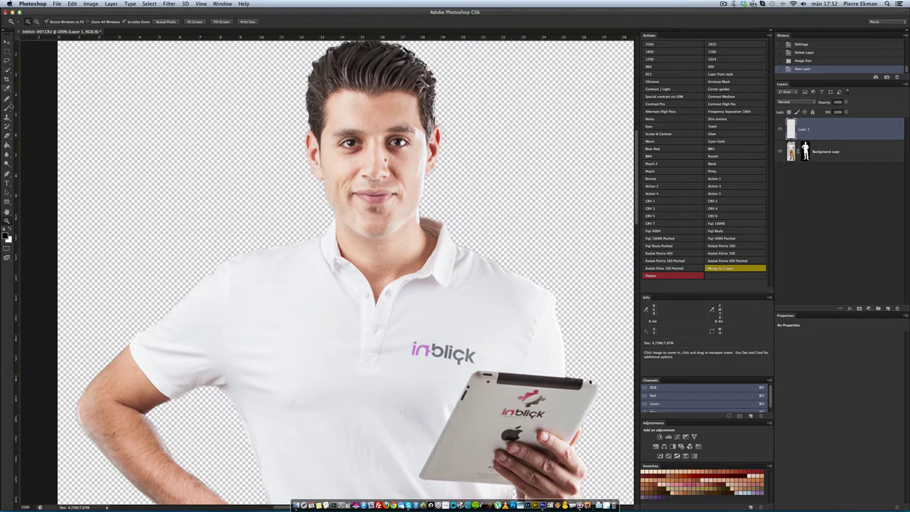
{"action": "key", "text": "b"}
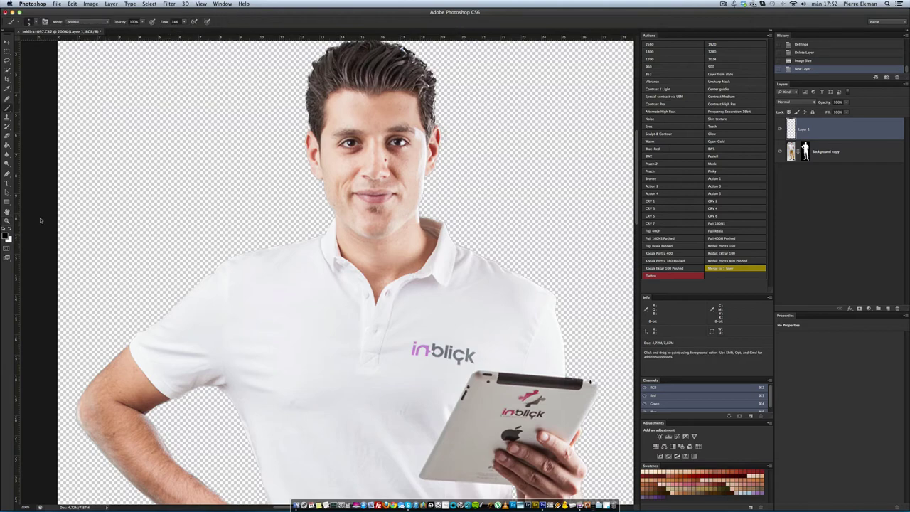
{"action": "left_click_drag", "start_coordinate": [347, 162], "coordinate": [344, 162]}
{"action": "right_click", "coordinate": [348, 162]}
{"action": "left_click", "coordinate": [350, 158]}
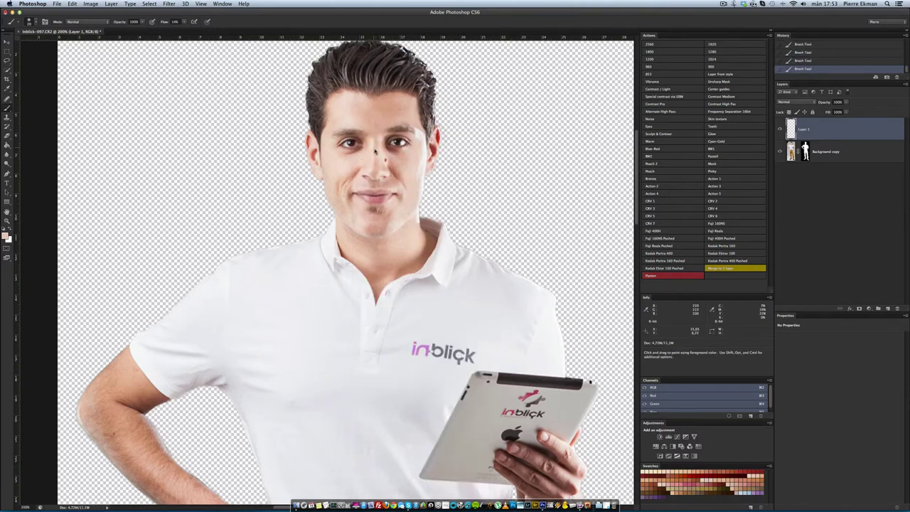
Step: Paint the face and forearm with skin tones sampled from forehead, eye area and forearm
{"action": "left_click", "coordinate": [360, 120], "text": "alt"}
{"action": "left_click", "coordinate": [353, 156], "text": "alt"}
{"action": "left_click", "coordinate": [394, 222], "text": "alt"}
{"action": "scroll", "coordinate": [494, 348], "scroll_direction": "down", "scroll_amount": 5}
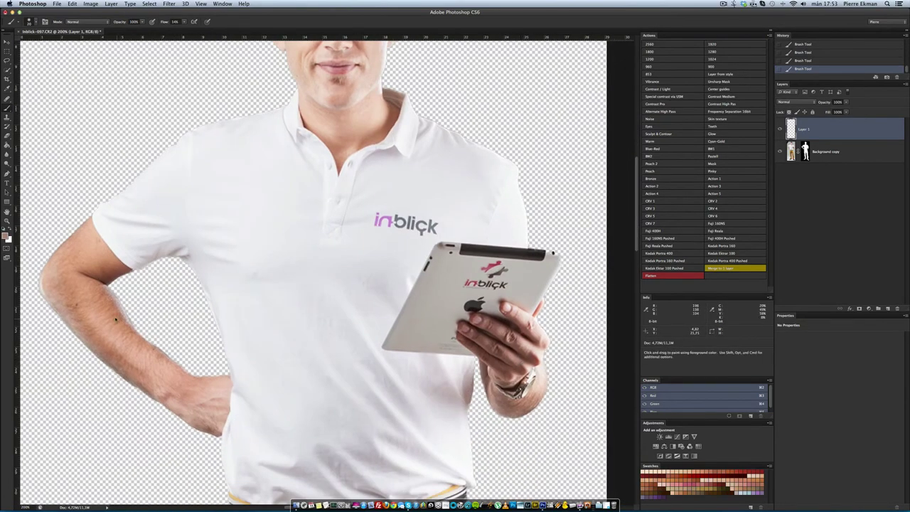
{"action": "left_click", "coordinate": [58, 293], "text": "alt"}
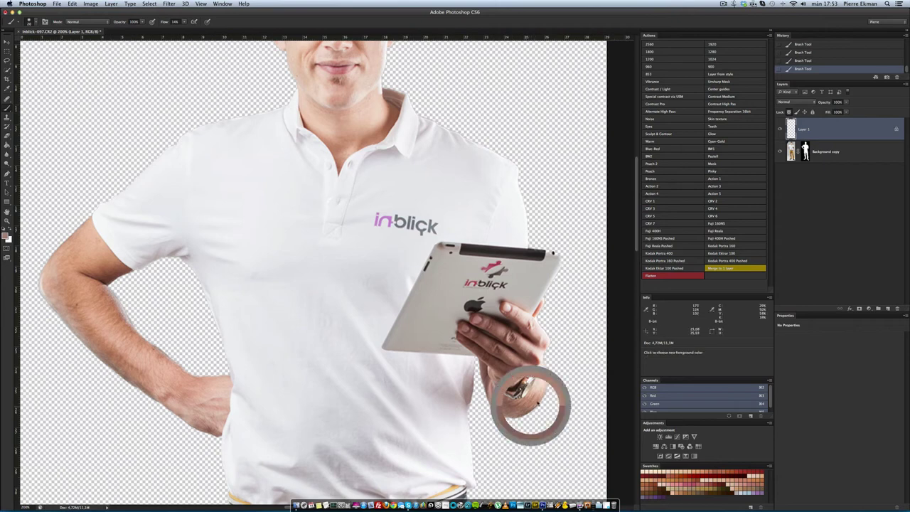
{"action": "scroll", "coordinate": [427, 178], "scroll_direction": "up", "scroll_amount": 2}
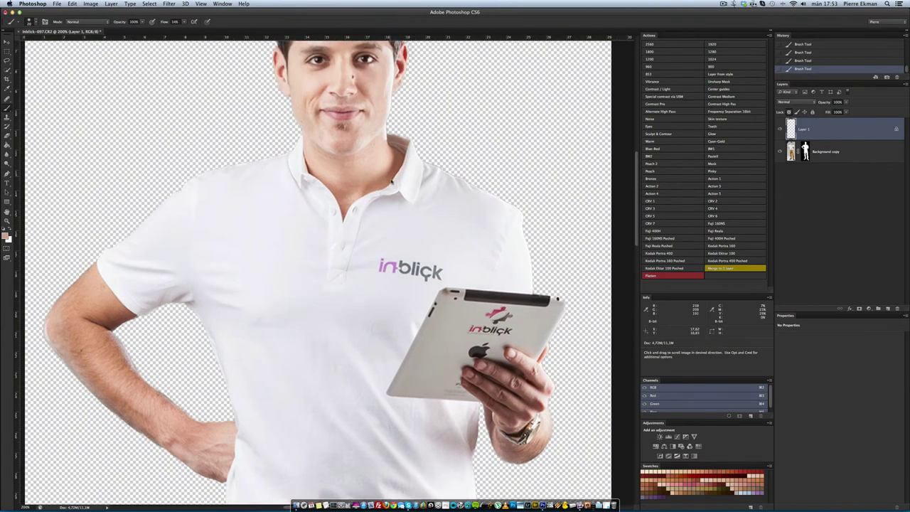
{"action": "scroll", "coordinate": [462, 170], "scroll_direction": "up", "scroll_amount": 3}
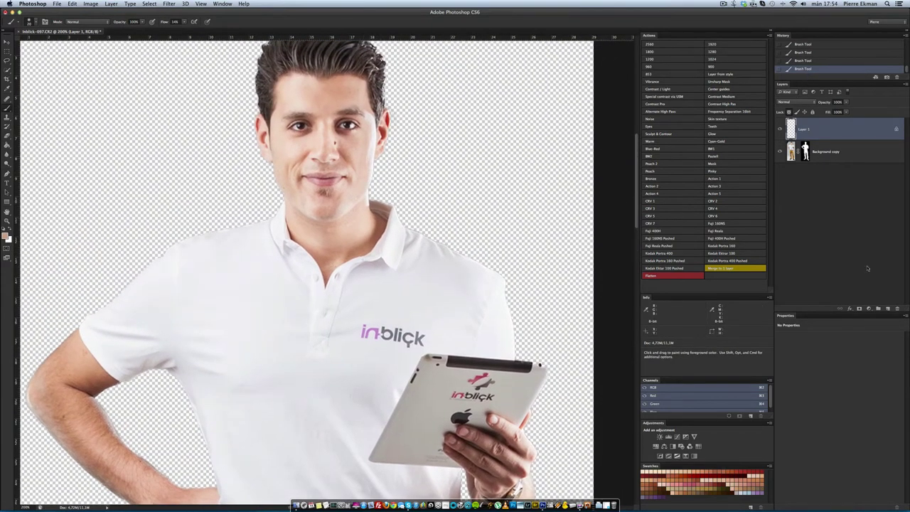
Step: Add another new layer set to Soft Light blending
{"action": "left_click", "coordinate": [887, 308]}
{"action": "left_click", "coordinate": [796, 102]}
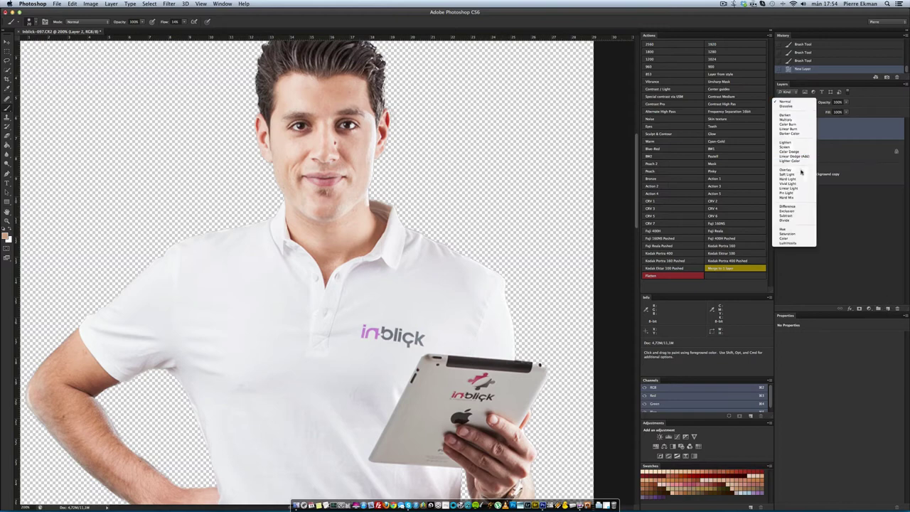
{"action": "left_click", "coordinate": [800, 175]}
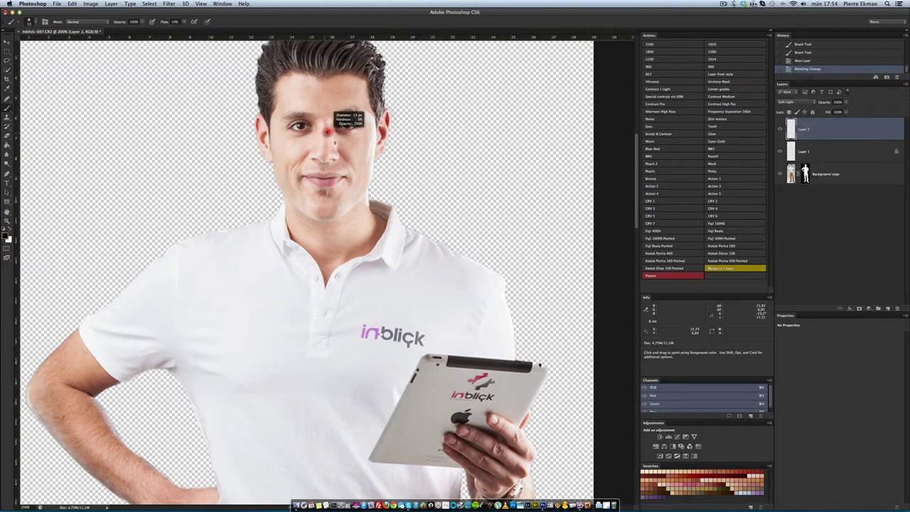
Step: Paint soft light and shade strokes around the nose and face with a smaller brush
{"action": "left_click_drag", "start_coordinate": [329, 135], "coordinate": [336, 146]}
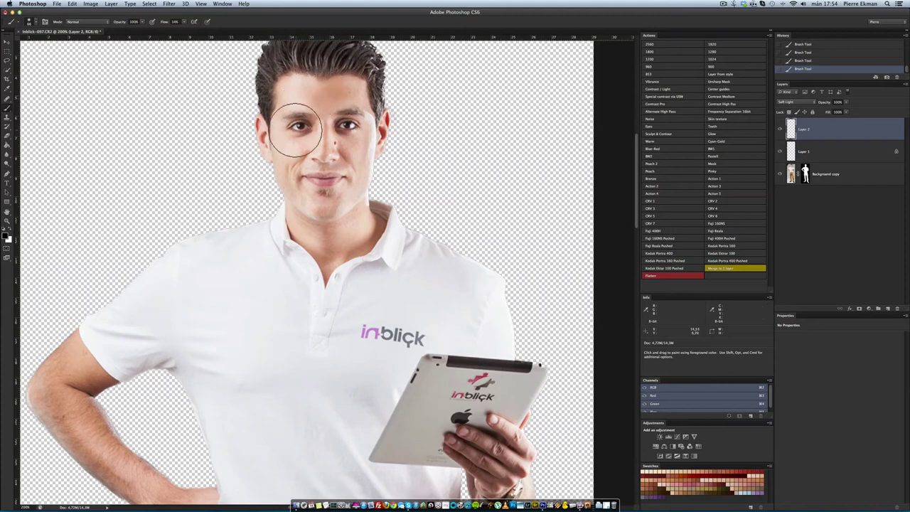
{"action": "key", "text": "bracketleft"}
{"action": "key", "text": "bracketleft"}
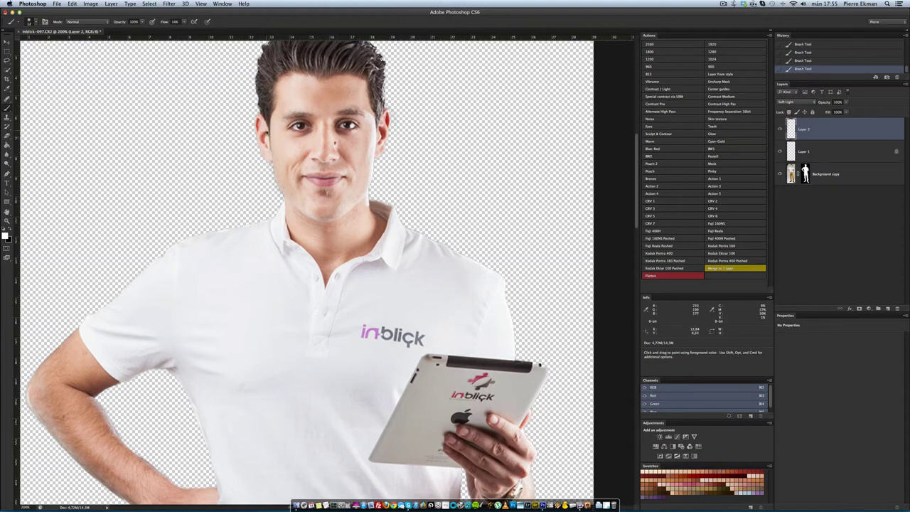
{"action": "scroll", "coordinate": [446, 334], "scroll_direction": "down", "scroll_amount": 5}
{"action": "scroll", "coordinate": [446, 334], "scroll_direction": "right", "scroll_amount": 2}
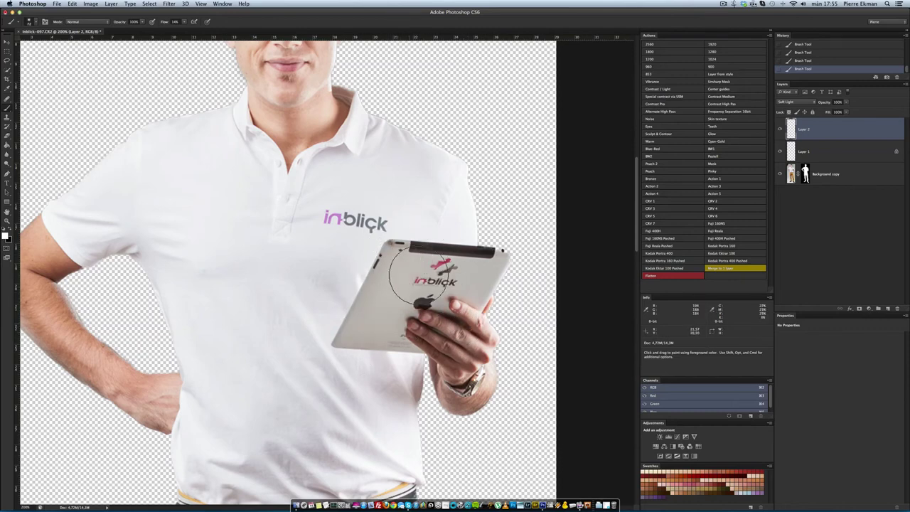
{"action": "scroll", "coordinate": [321, 346], "scroll_direction": "left", "scroll_amount": 3}
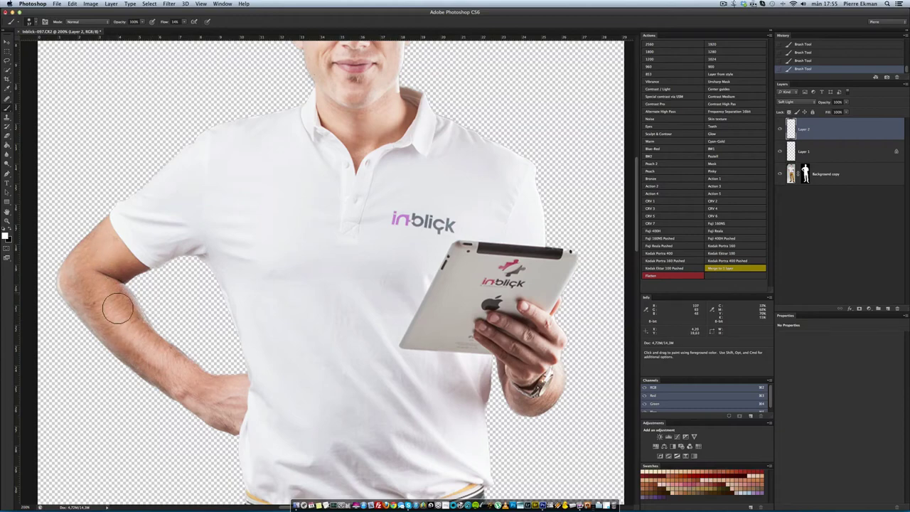
{"action": "scroll", "coordinate": [332, 341], "scroll_direction": "down", "scroll_amount": 10}
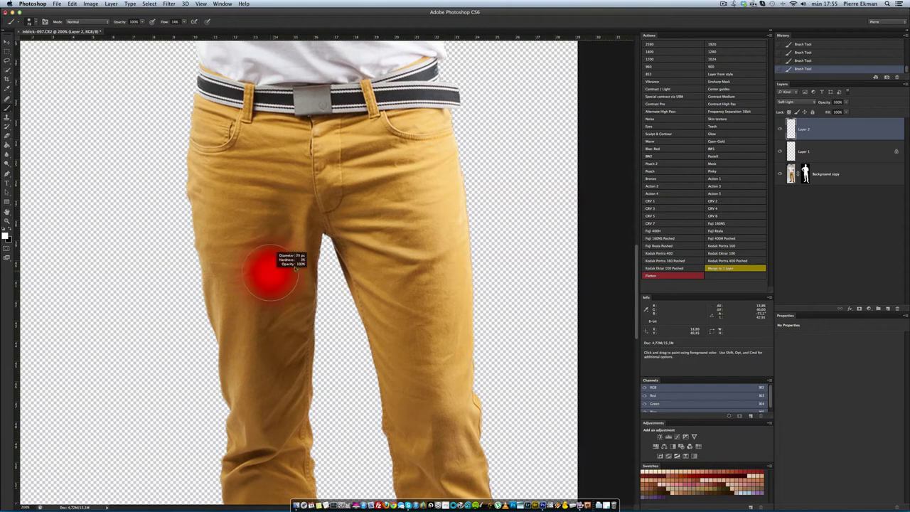
Step: Continue soft-light painting on the left knee, adjusting the brush size
{"action": "scroll", "coordinate": [426, 291], "scroll_direction": "down", "scroll_amount": 5}
{"action": "key", "text": "bracketleft"}
{"action": "key", "text": "bracketleft"}
{"action": "key", "text": "bracketleft"}
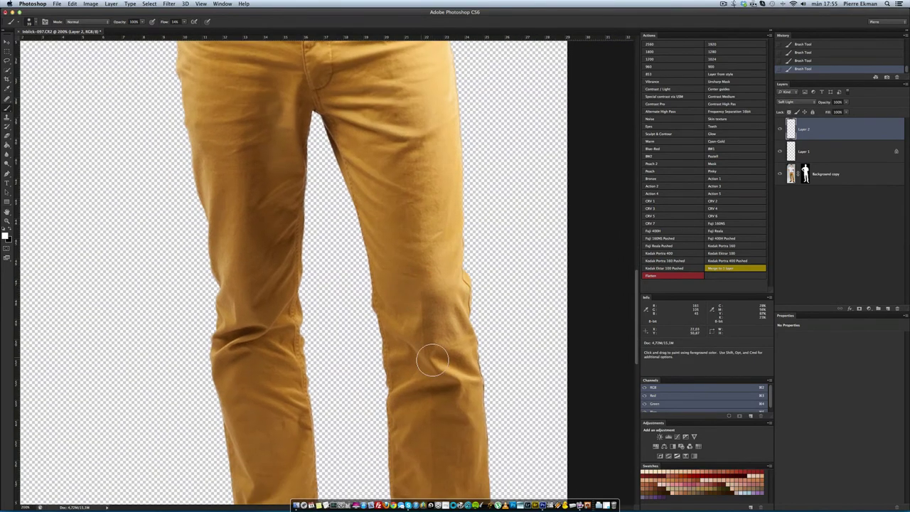
{"action": "left_click_drag", "start_coordinate": [248, 315], "coordinate": [225, 344]}
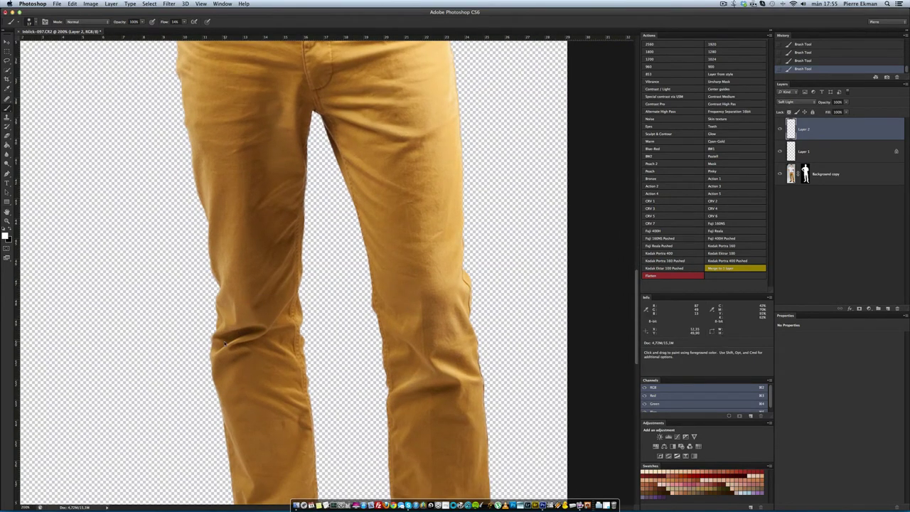
{"action": "scroll", "coordinate": [276, 307], "scroll_direction": "down", "scroll_amount": 6}
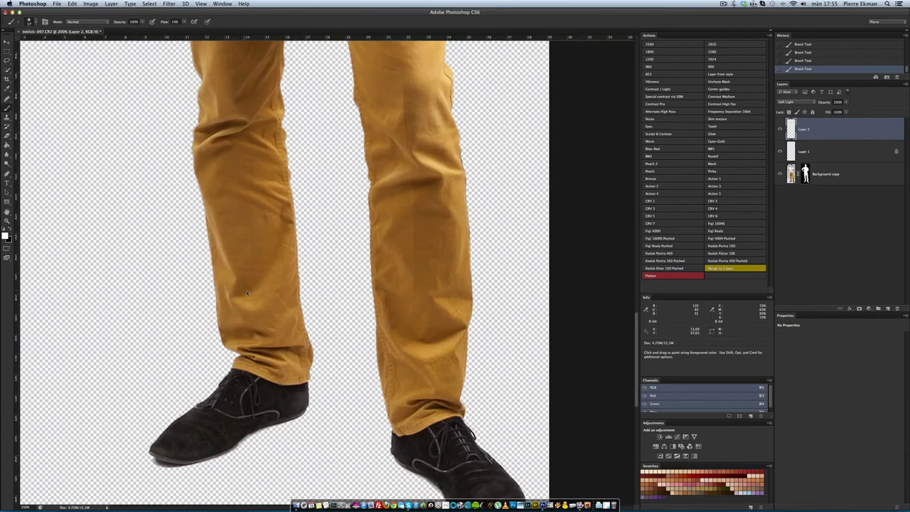
{"action": "scroll", "coordinate": [462, 338], "scroll_direction": "down", "scroll_amount": 3}
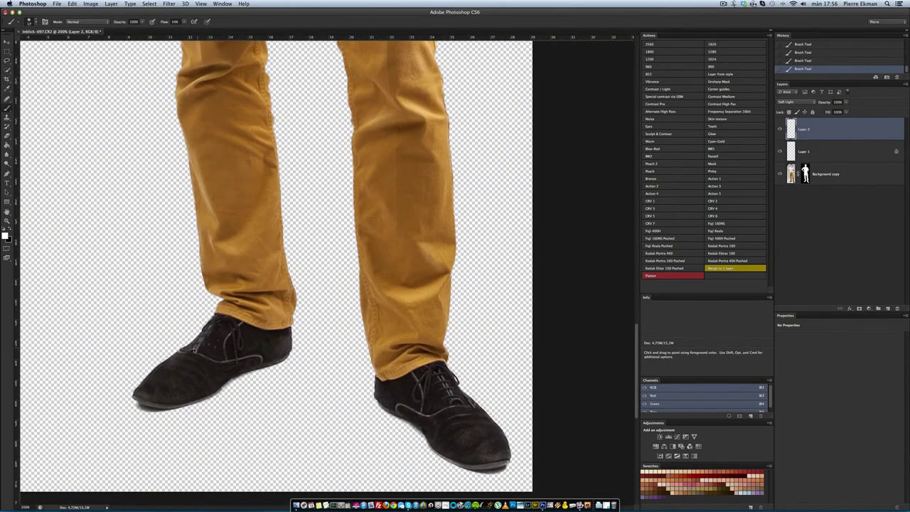
{"action": "scroll", "coordinate": [458, 420], "scroll_direction": "up", "scroll_amount": 1}
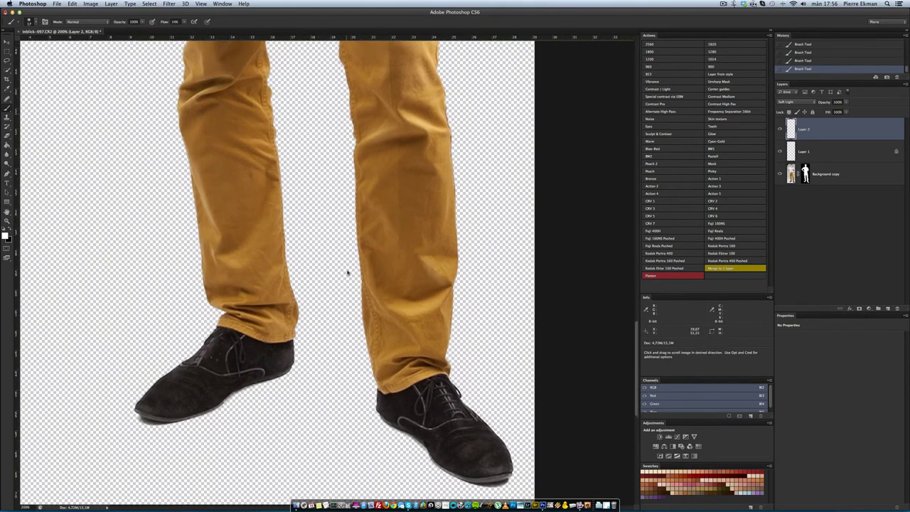
{"action": "scroll", "coordinate": [459, 419], "scroll_direction": "up", "scroll_amount": 3}
{"action": "left_click_drag", "start_coordinate": [260, 260], "coordinate": [270, 261]}
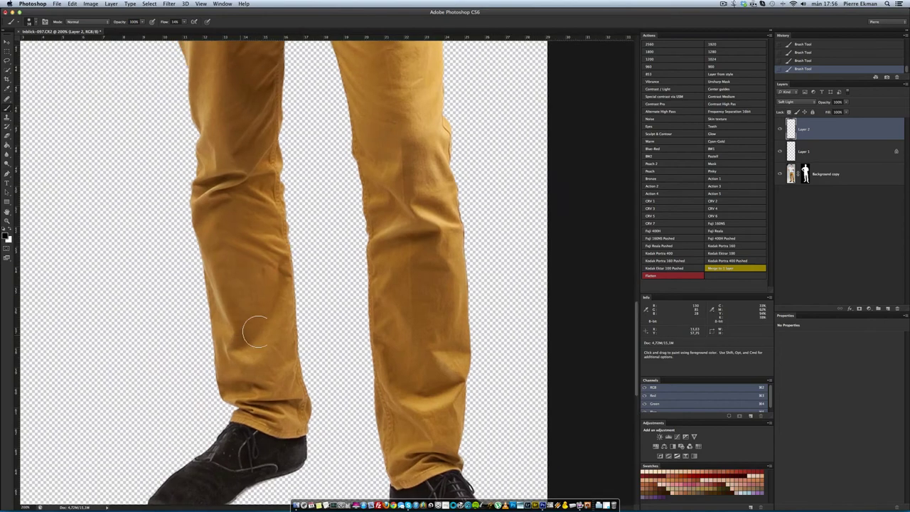
{"action": "scroll", "coordinate": [268, 249], "scroll_direction": "up", "scroll_amount": 3}
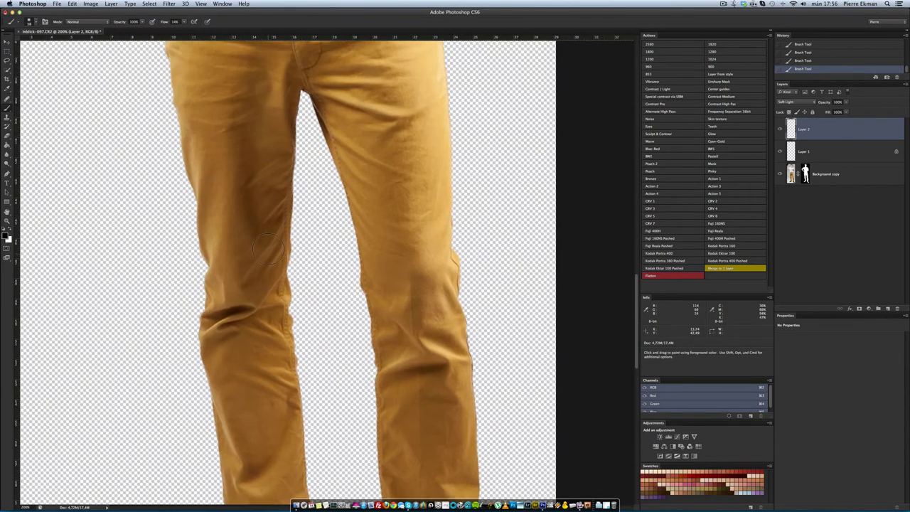
{"action": "scroll", "coordinate": [285, 142], "scroll_direction": "up", "scroll_amount": 10}
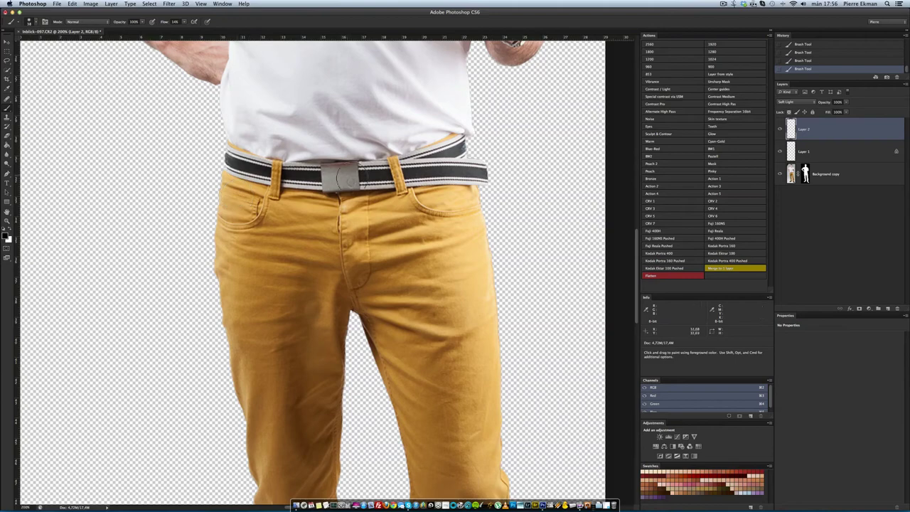
{"action": "scroll", "coordinate": [462, 206], "scroll_direction": "up", "scroll_amount": 4}
{"action": "scroll", "coordinate": [427, 214], "scroll_direction": "up", "scroll_amount": 2}
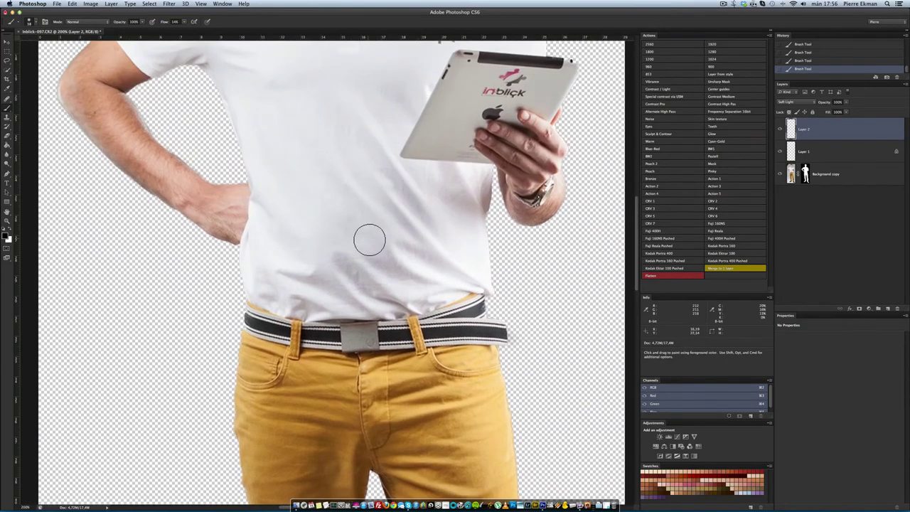
{"action": "scroll", "coordinate": [306, 199], "scroll_direction": "up", "scroll_amount": 3}
{"action": "scroll", "coordinate": [306, 199], "scroll_direction": "left", "scroll_amount": 2}
{"action": "scroll", "coordinate": [284, 177], "scroll_direction": "up", "scroll_amount": 2}
{"action": "scroll", "coordinate": [284, 177], "scroll_direction": "right", "scroll_amount": 1}
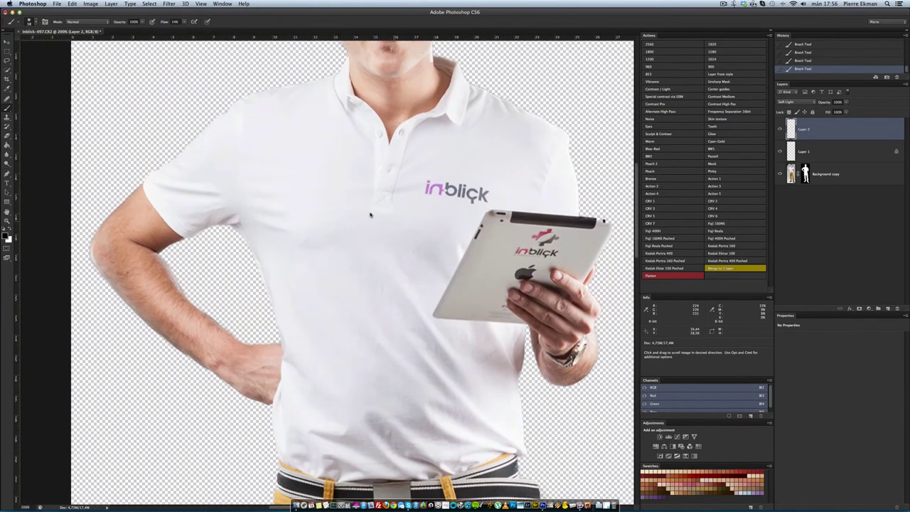
{"action": "scroll", "coordinate": [459, 159], "scroll_direction": "up", "scroll_amount": 2}
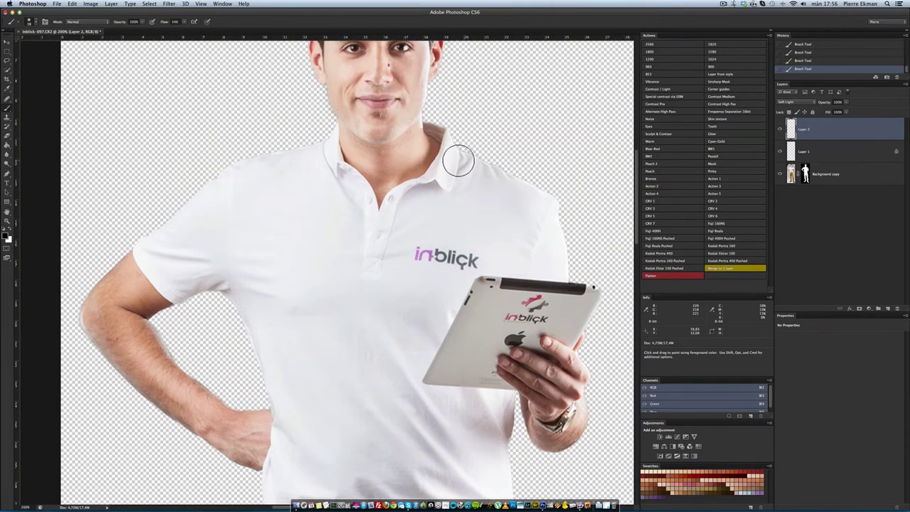
{"action": "scroll", "coordinate": [398, 199], "scroll_direction": "up", "scroll_amount": 2}
{"action": "scroll", "coordinate": [398, 199], "scroll_direction": "right", "scroll_amount": 1}
{"action": "scroll", "coordinate": [364, 229], "scroll_direction": "up", "scroll_amount": 1}
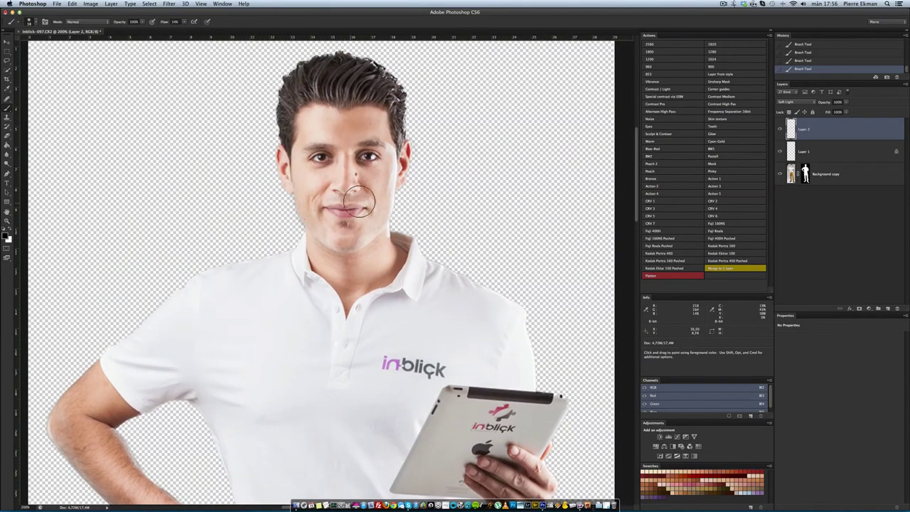
Step: Toggle Layer 2 and Layer 1 visibility to compare before and after, then fit the figure on screen
{"action": "left_click", "coordinate": [779, 130]}
{"action": "left_click", "coordinate": [780, 130]}
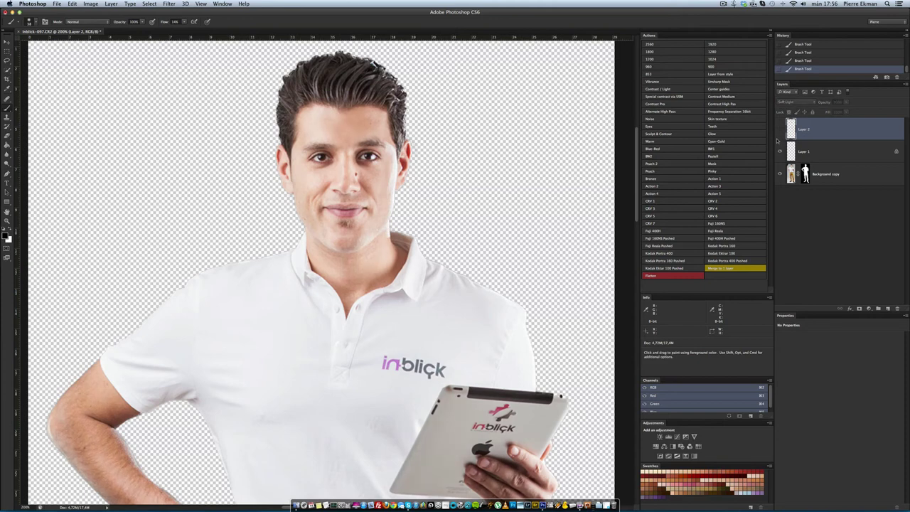
{"action": "left_click", "coordinate": [780, 130]}
{"action": "scroll", "coordinate": [429, 257], "scroll_direction": "down", "scroll_amount": 2}
{"action": "left_click", "coordinate": [780, 152]}
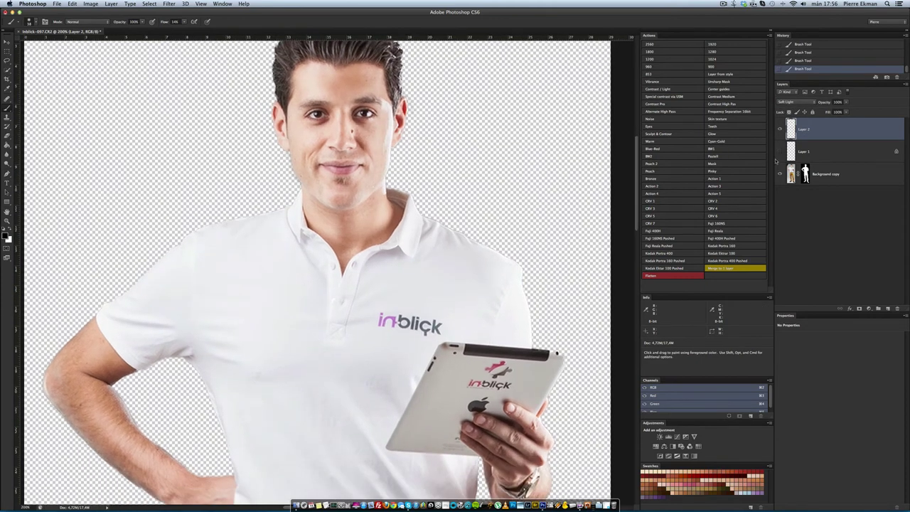
{"action": "left_click", "coordinate": [779, 152]}
{"action": "left_click", "coordinate": [780, 152]}
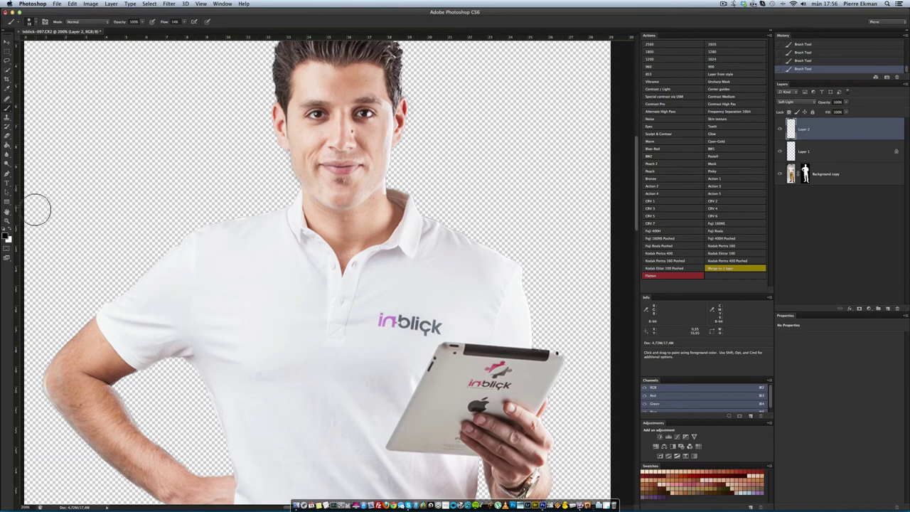
{"action": "key", "text": "ctrl+0"}
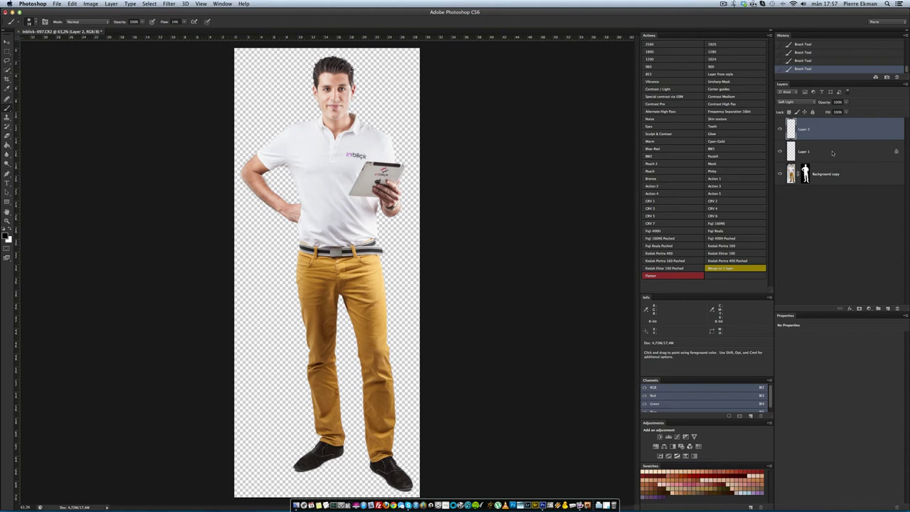
Step: Select the layers and try Merge Visible from the Layers panel menu, then undo it
{"action": "left_click", "coordinate": [836, 152], "text": "shift"}
{"action": "left_click", "coordinate": [849, 171], "text": "shift"}
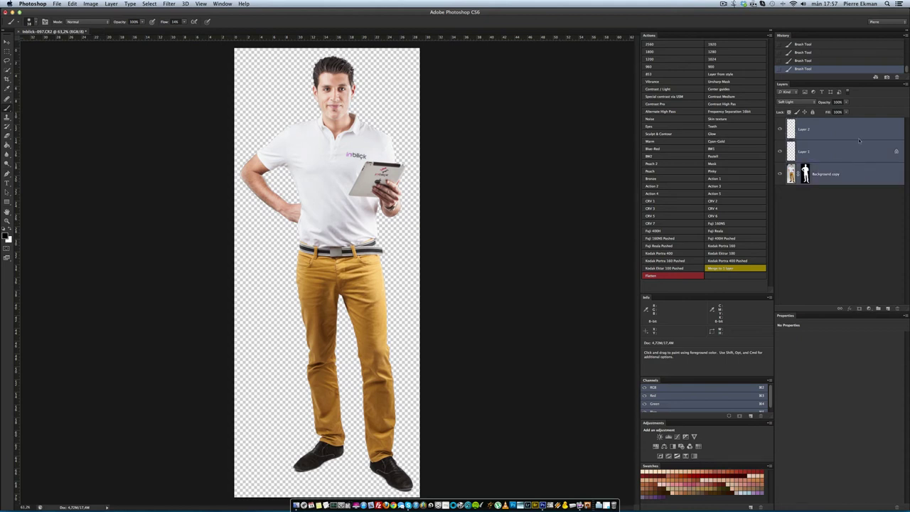
{"action": "left_click", "coordinate": [905, 84]}
{"action": "left_click", "coordinate": [864, 233]}
{"action": "left_click", "coordinate": [863, 130]}
{"action": "left_click", "coordinate": [905, 84]}
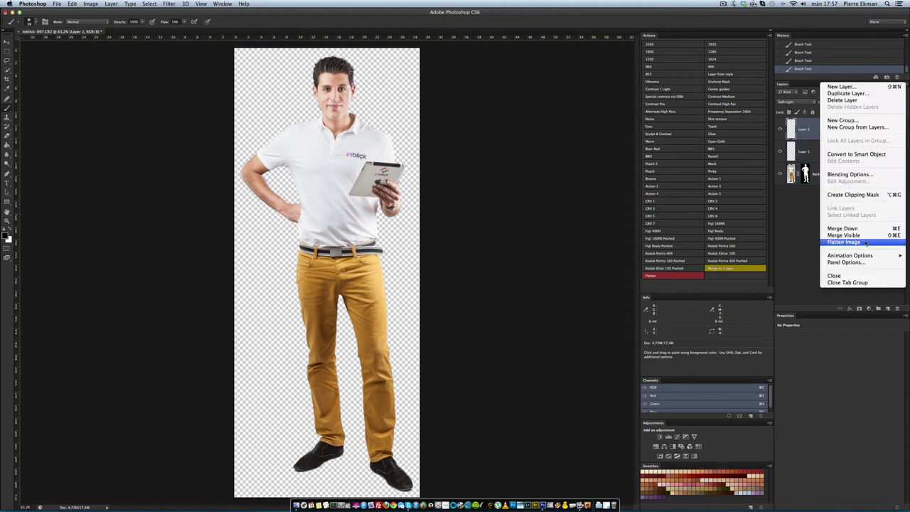
{"action": "left_click", "coordinate": [864, 231]}
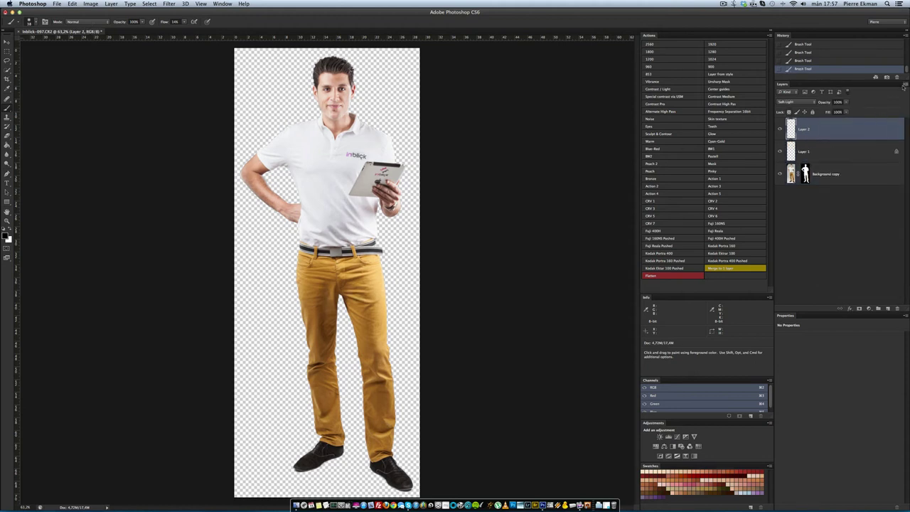
{"action": "left_click", "coordinate": [904, 85]}
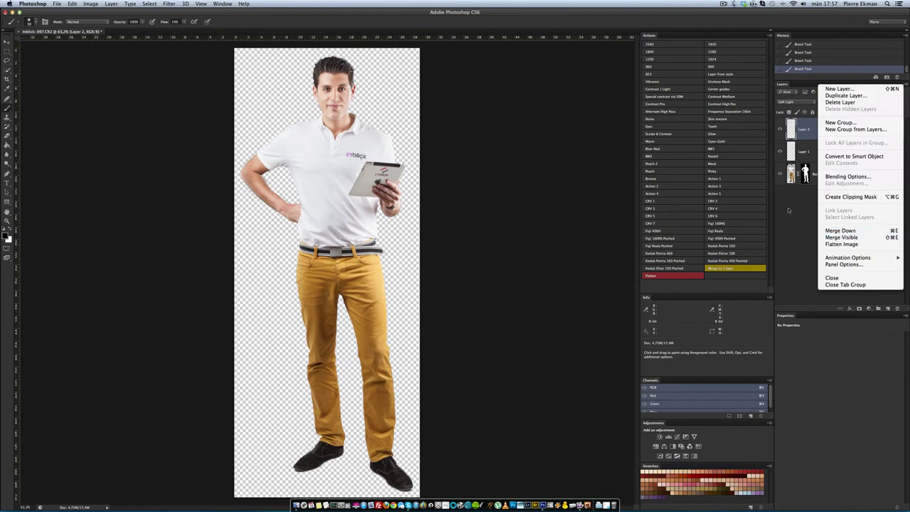
{"action": "left_click", "coordinate": [811, 152]}
{"action": "left_click", "coordinate": [905, 84]}
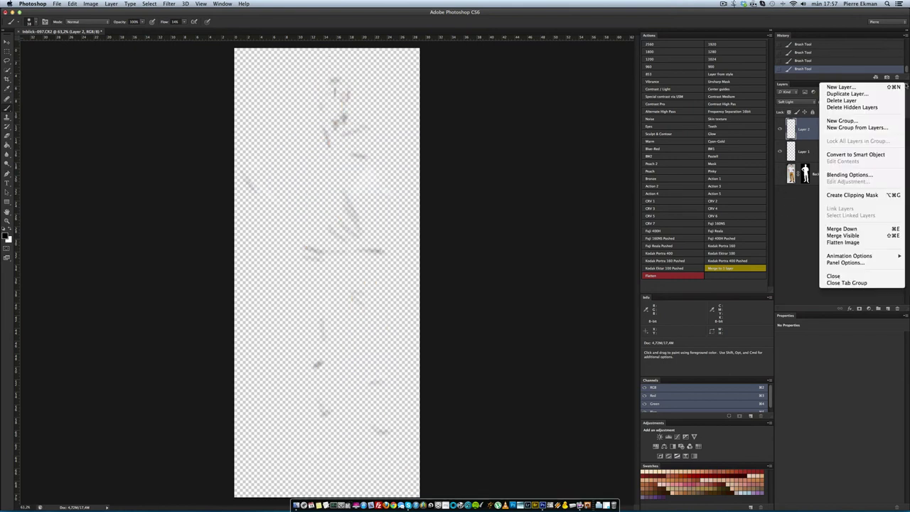
{"action": "left_click", "coordinate": [872, 235]}
{"action": "left_click", "coordinate": [780, 151]}
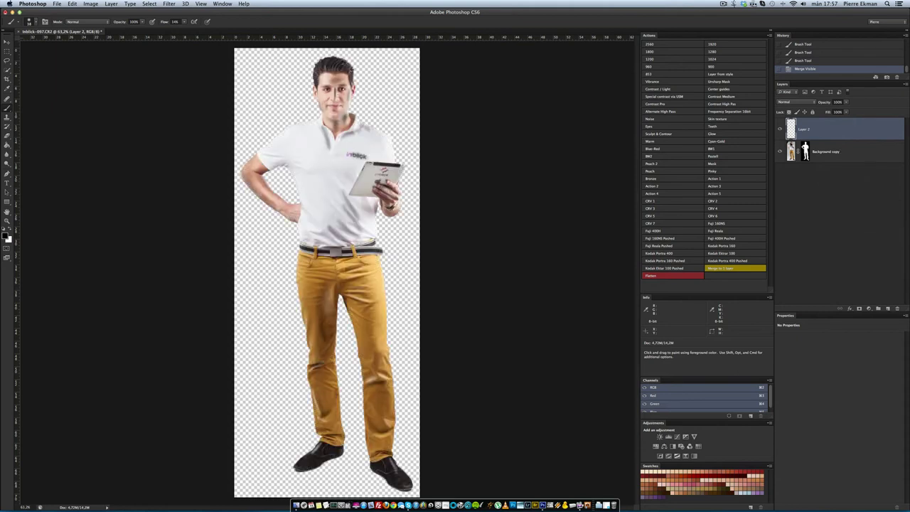
{"action": "key", "text": "ctrl+z"}
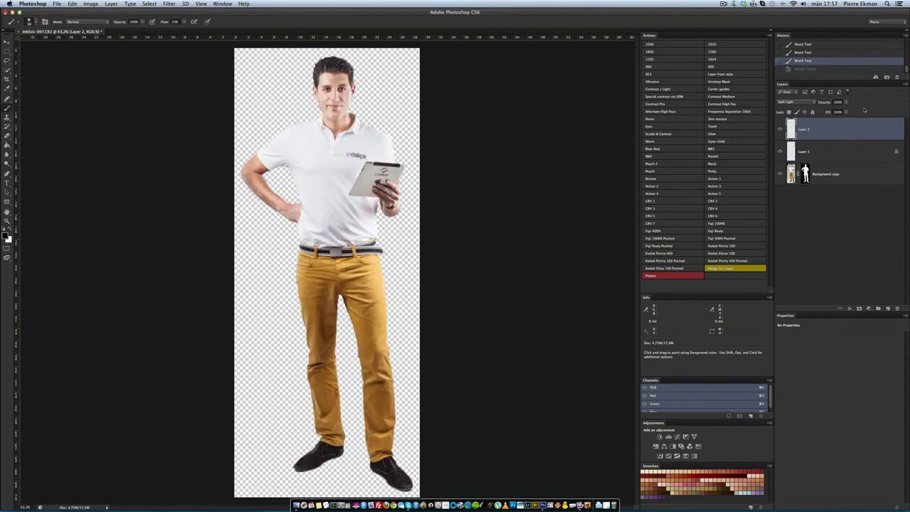
Step: Try Flatten Image, merging selected layers and stamping visible, undoing each to keep transparency
{"action": "left_click", "coordinate": [905, 84]}
{"action": "left_click", "coordinate": [872, 242]}
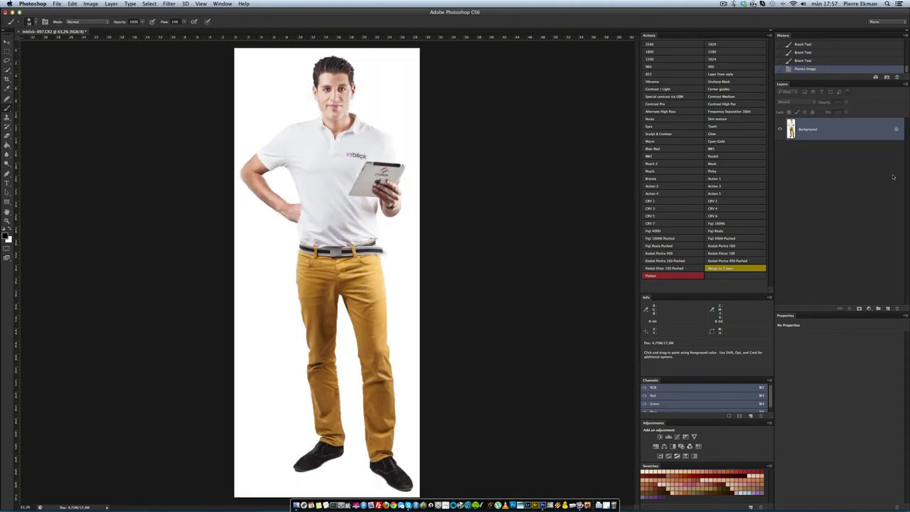
{"action": "key", "text": "ctrl+z"}
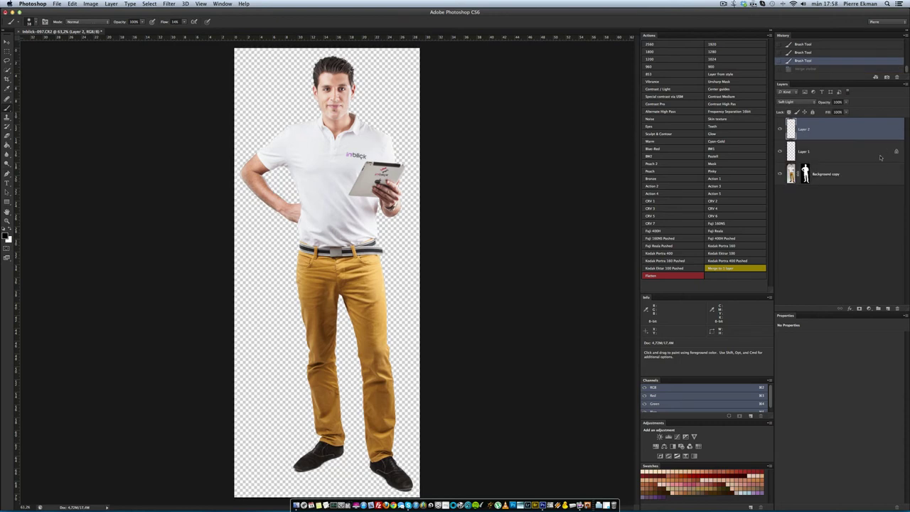
{"action": "left_click", "coordinate": [847, 153], "text": "shift"}
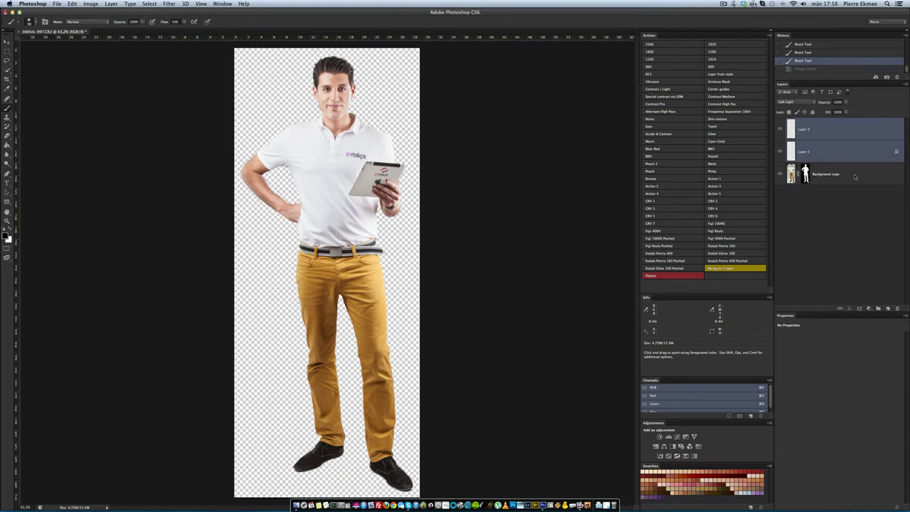
{"action": "left_click", "coordinate": [828, 175], "text": "shift"}
{"action": "key", "text": "ctrl+shift+e"}
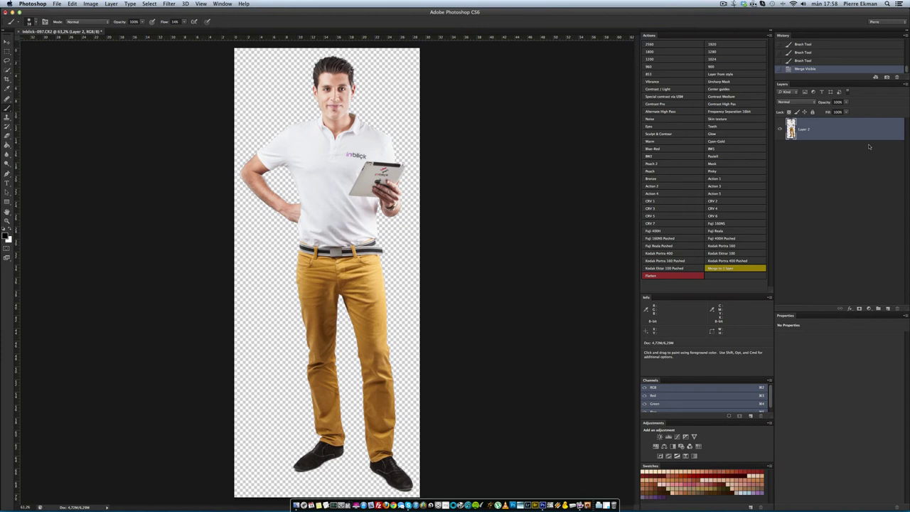
{"action": "key", "text": "ctrl+z"}
{"action": "left_click", "coordinate": [781, 174]}
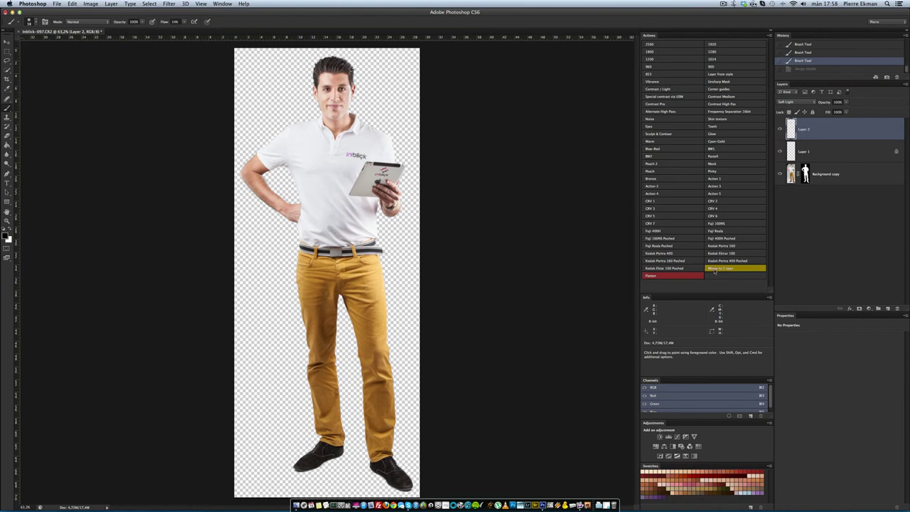
{"action": "left_click", "coordinate": [748, 270]}
{"action": "key", "text": "ctrl+z"}
Step: Merge all visible layers into Layer 2 via Layer > Merge Visible and zoom in on the shirt logo
{"action": "left_click", "coordinate": [111, 4]}
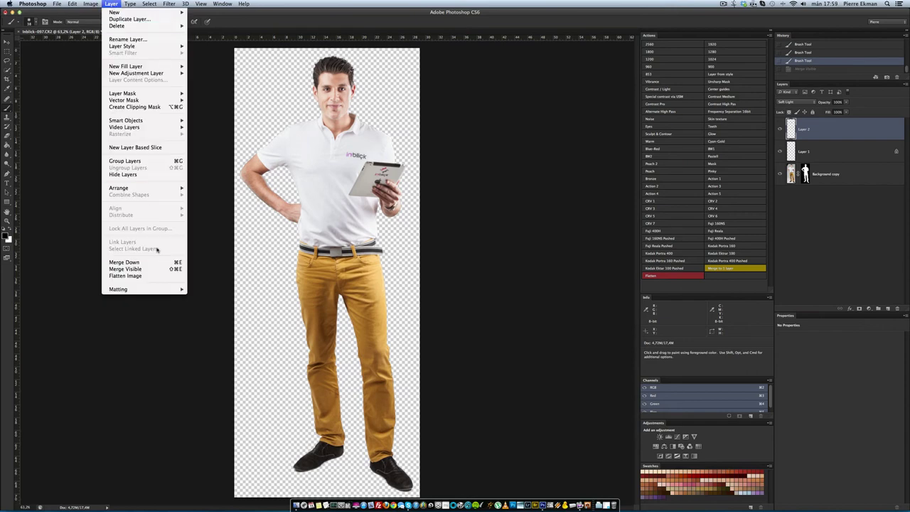
{"action": "left_click", "coordinate": [158, 269]}
{"action": "left_click", "coordinate": [779, 129]}
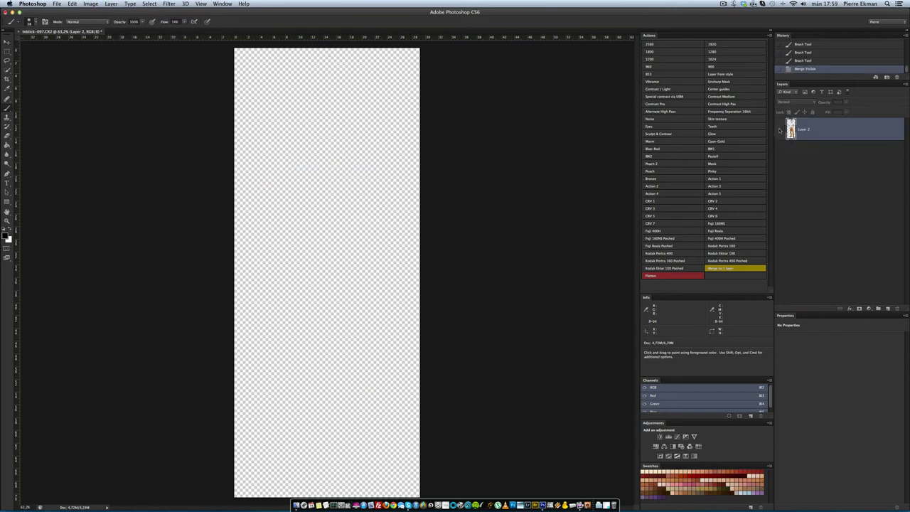
{"action": "key", "text": "z"}
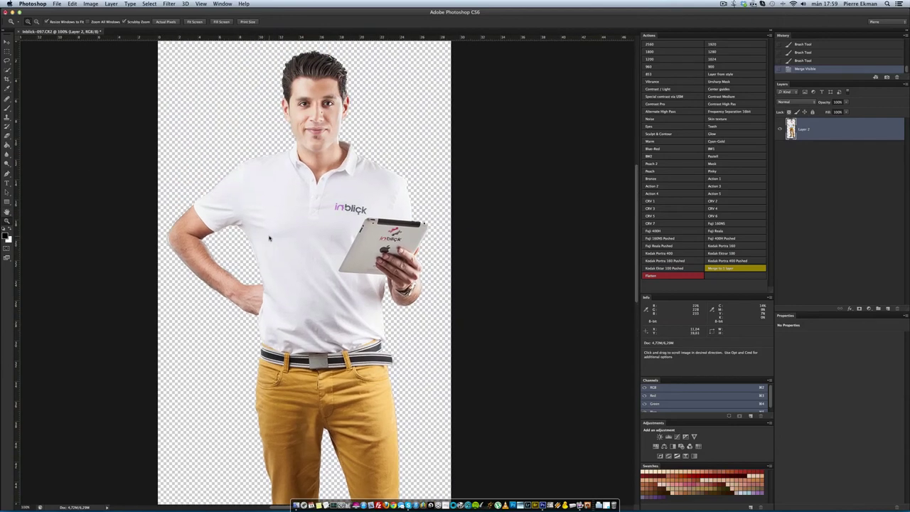
{"action": "mouse_move", "coordinate": [320, 136]}
{"action": "left_mouse_down"}
{"action": "mouse_move", "coordinate": [341, 138]}
{"action": "mouse_move", "coordinate": [314, 171]}
{"action": "left_mouse_up"}
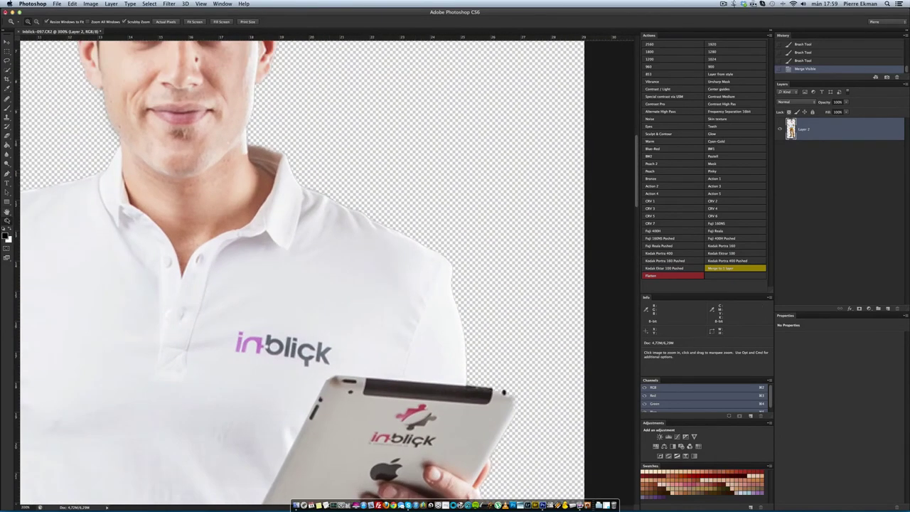
Step: Add a white Screen-mode Inner Glow to Layer 2 with reduced Range and 75% opacity
{"action": "double_click", "coordinate": [826, 129]}
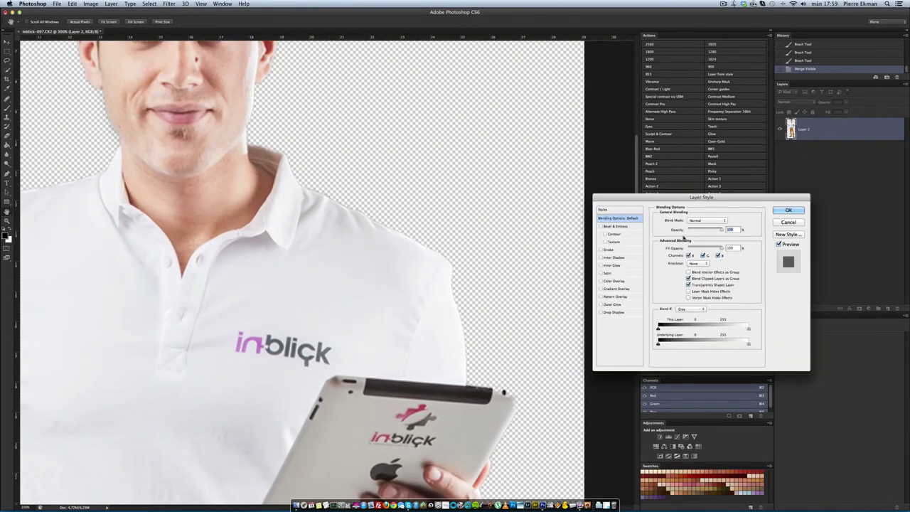
{"action": "left_click", "coordinate": [615, 265]}
{"action": "left_click", "coordinate": [672, 248]}
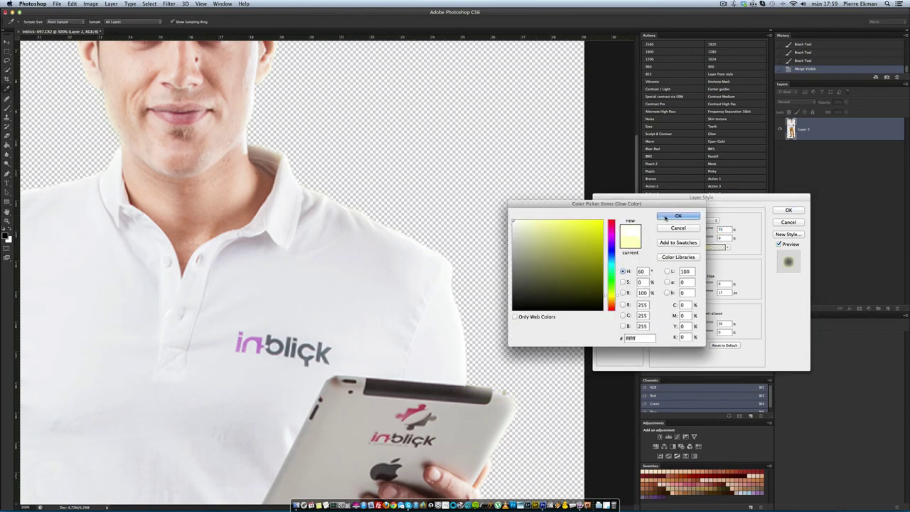
{"action": "left_click", "coordinate": [676, 218]}
{"action": "left_click", "coordinate": [780, 244]}
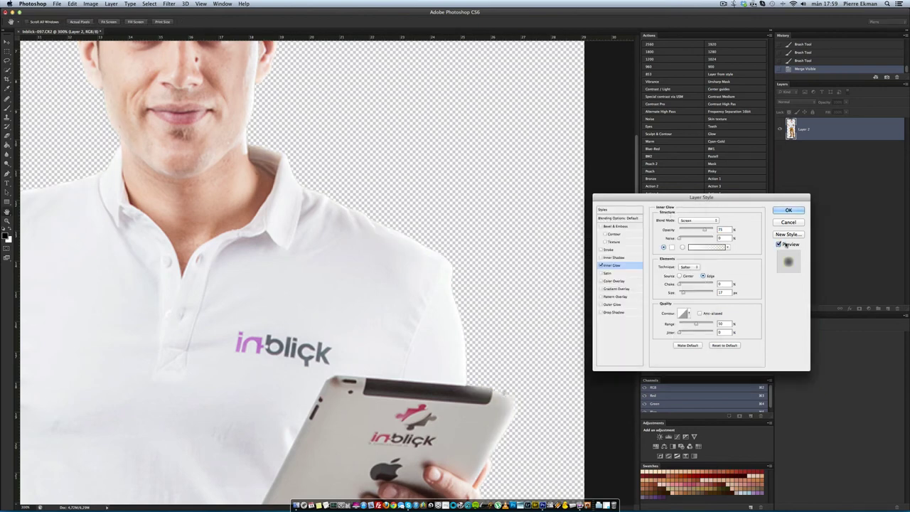
{"action": "left_click", "coordinate": [779, 244]}
{"action": "left_click", "coordinate": [779, 244]}
{"action": "mouse_move", "coordinate": [690, 324]}
{"action": "left_mouse_down"}
{"action": "mouse_move", "coordinate": [682, 295]}
{"action": "mouse_move", "coordinate": [694, 325]}
{"action": "left_mouse_up"}
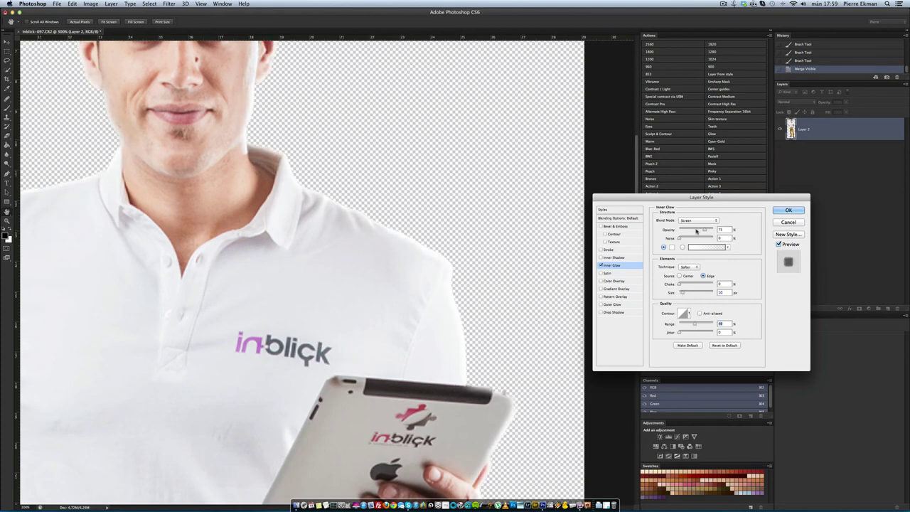
{"action": "left_click", "coordinate": [696, 230]}
{"action": "left_click", "coordinate": [787, 210]}
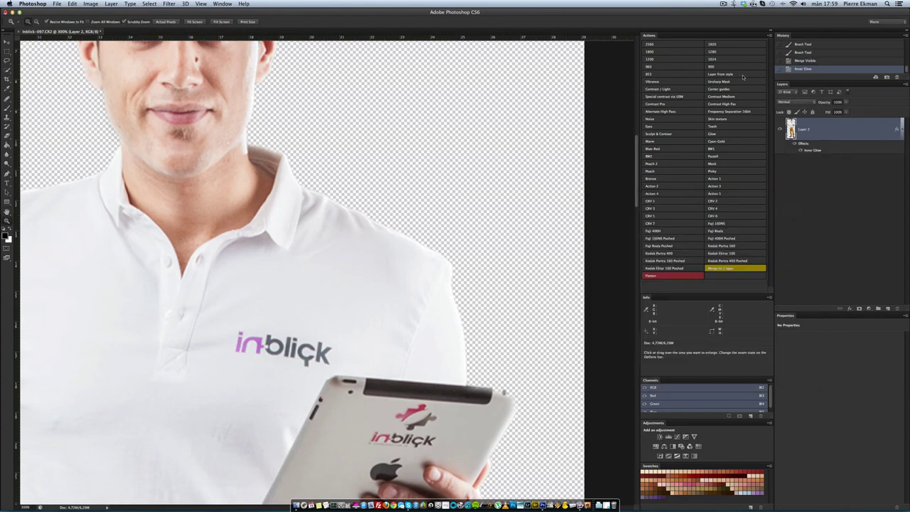
Step: Split the inner glow onto its own layer and give it an inverted, fully hiding mask
{"action": "left_click", "coordinate": [742, 75]}
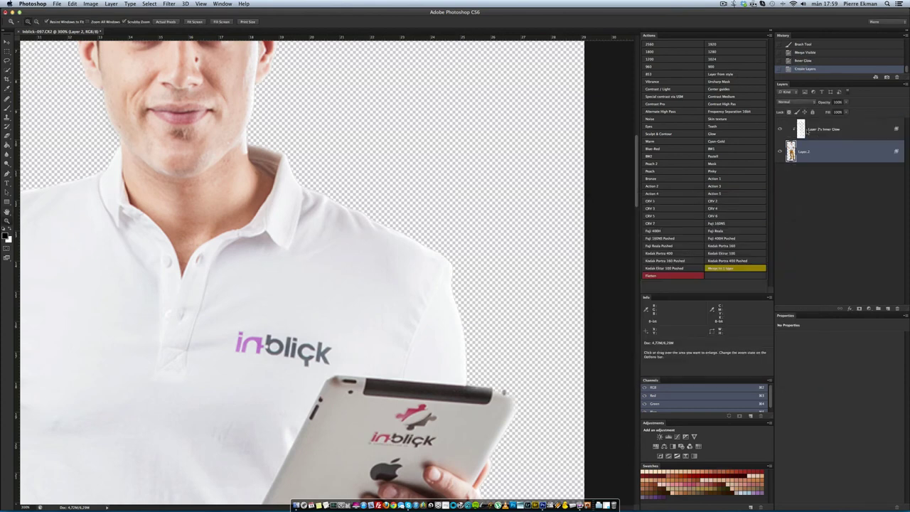
{"action": "left_click", "coordinate": [859, 309]}
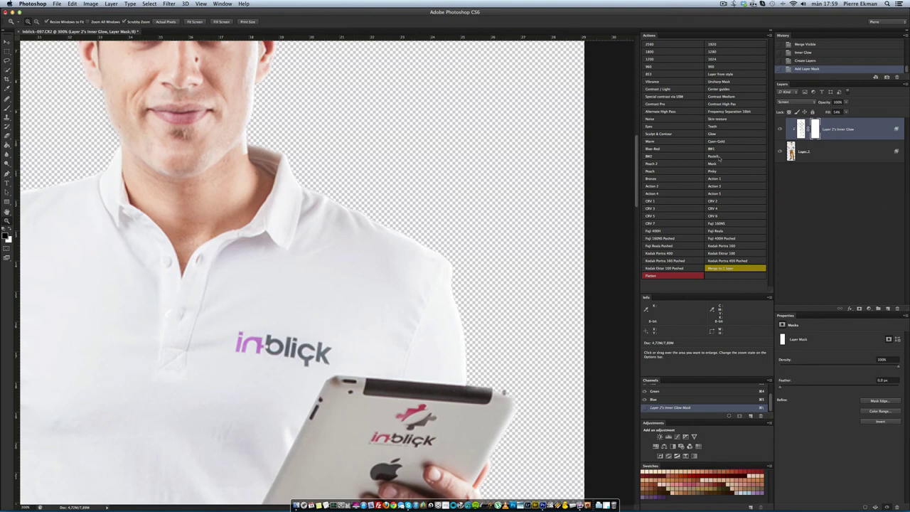
{"action": "key", "text": "ctrl+i"}
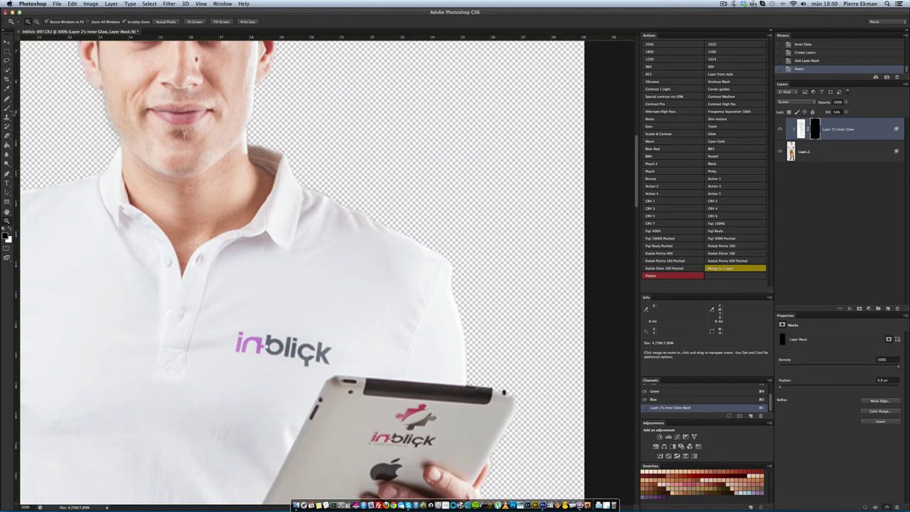
Step: Brush the glow back along the figure's edges, from shoulder and face down to the shoes
{"action": "key", "text": "b"}
{"action": "mouse_move", "coordinate": [325, 203]}
{"action": "left_mouse_down"}
{"action": "mouse_move", "coordinate": [420, 234]}
{"action": "mouse_move", "coordinate": [402, 236]}
{"action": "left_mouse_up"}
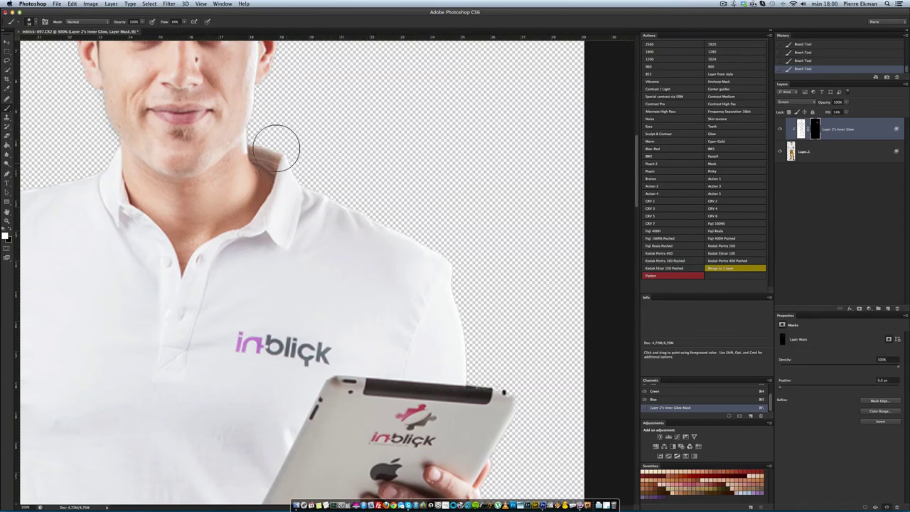
{"action": "key", "text": "space"}
{"action": "scroll", "coordinate": [128, 199], "scroll_direction": "left", "scroll_amount": 5}
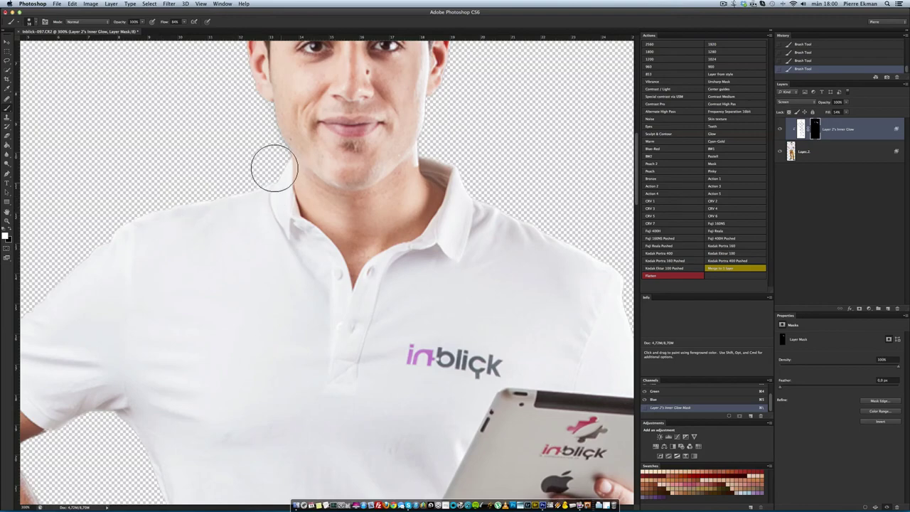
{"action": "scroll", "coordinate": [339, 126], "scroll_direction": "left", "scroll_amount": 3}
{"action": "scroll", "coordinate": [142, 317], "scroll_direction": "down", "scroll_amount": 5}
{"action": "scroll", "coordinate": [142, 316], "scroll_direction": "left", "scroll_amount": 2}
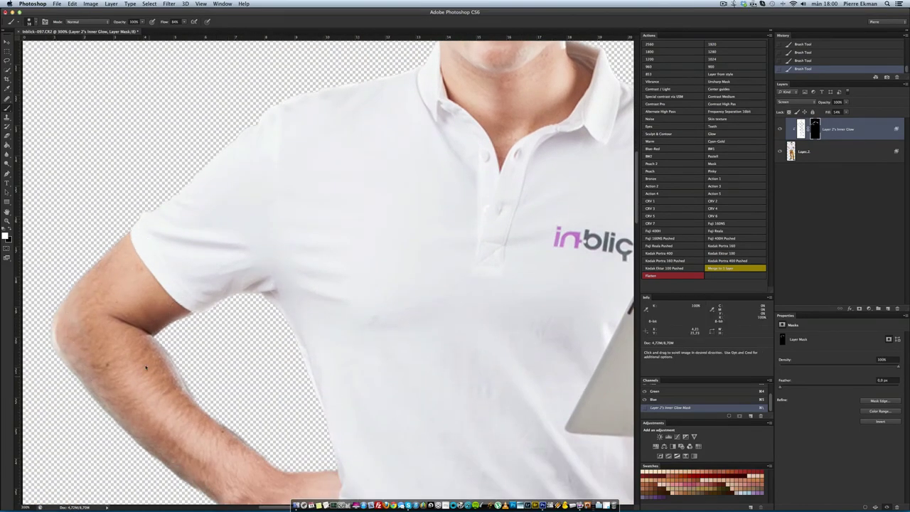
{"action": "scroll", "coordinate": [82, 398], "scroll_direction": "down", "scroll_amount": 3}
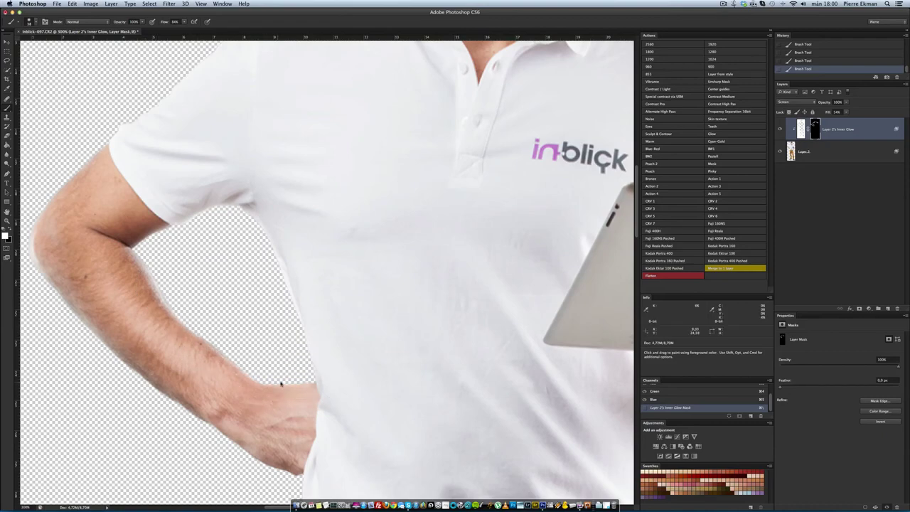
{"action": "scroll", "coordinate": [187, 321], "scroll_direction": "down", "scroll_amount": 4}
{"action": "scroll", "coordinate": [286, 409], "scroll_direction": "right", "scroll_amount": 12}
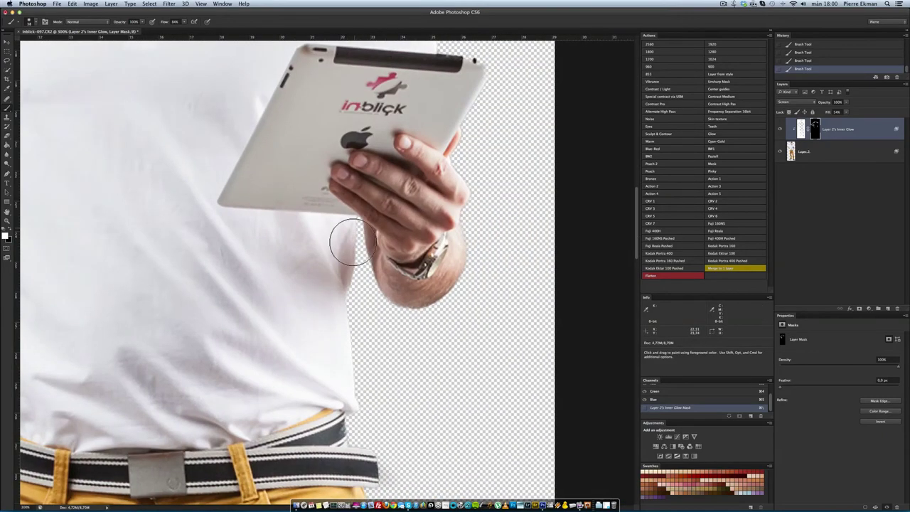
{"action": "scroll", "coordinate": [410, 310], "scroll_direction": "up", "scroll_amount": 1}
{"action": "scroll", "coordinate": [460, 279], "scroll_direction": "up", "scroll_amount": 4}
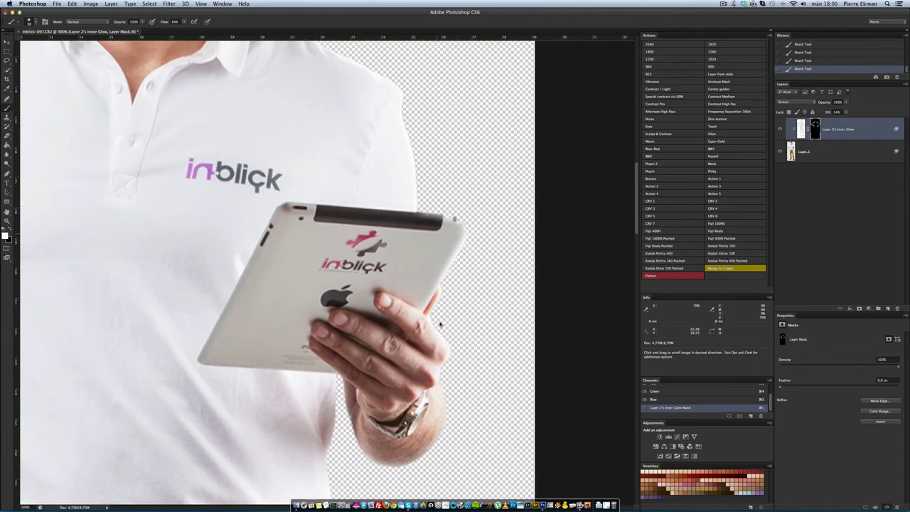
{"action": "scroll", "coordinate": [427, 270], "scroll_direction": "up", "scroll_amount": 4}
{"action": "scroll", "coordinate": [453, 311], "scroll_direction": "up", "scroll_amount": 2}
{"action": "scroll", "coordinate": [453, 311], "scroll_direction": "left", "scroll_amount": 3}
{"action": "scroll", "coordinate": [361, 214], "scroll_direction": "up", "scroll_amount": 2}
{"action": "scroll", "coordinate": [362, 214], "scroll_direction": "left", "scroll_amount": 2}
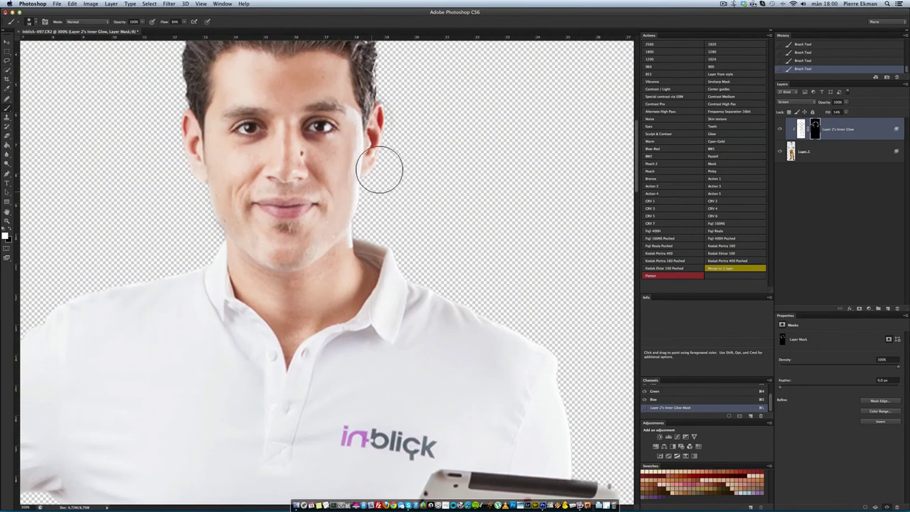
{"action": "scroll", "coordinate": [379, 166], "scroll_direction": "up", "scroll_amount": 5}
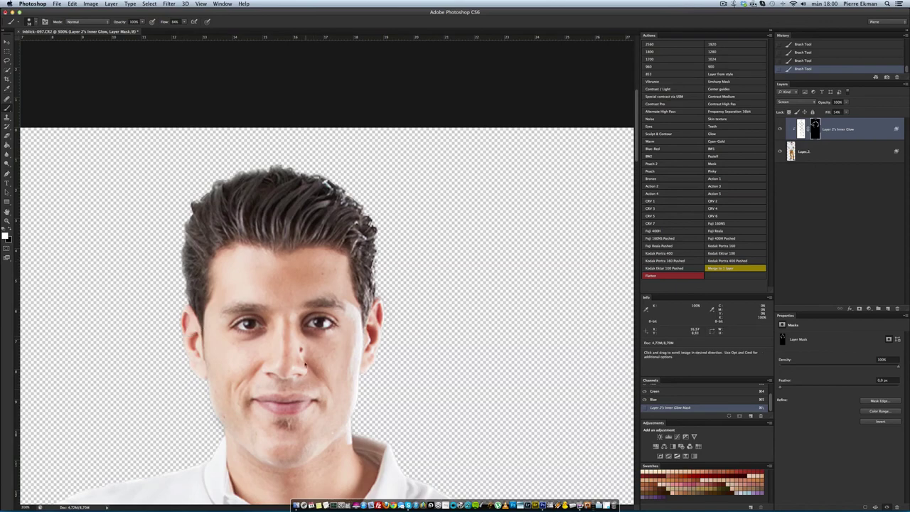
{"action": "scroll", "coordinate": [270, 213], "scroll_direction": "down", "scroll_amount": 5}
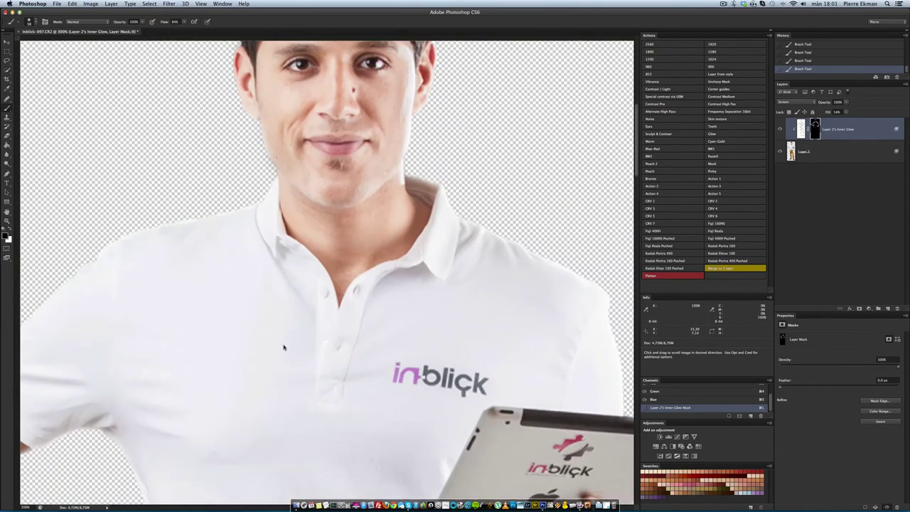
{"action": "scroll", "coordinate": [280, 284], "scroll_direction": "down", "scroll_amount": 5}
{"action": "scroll", "coordinate": [298, 245], "scroll_direction": "down", "scroll_amount": 5}
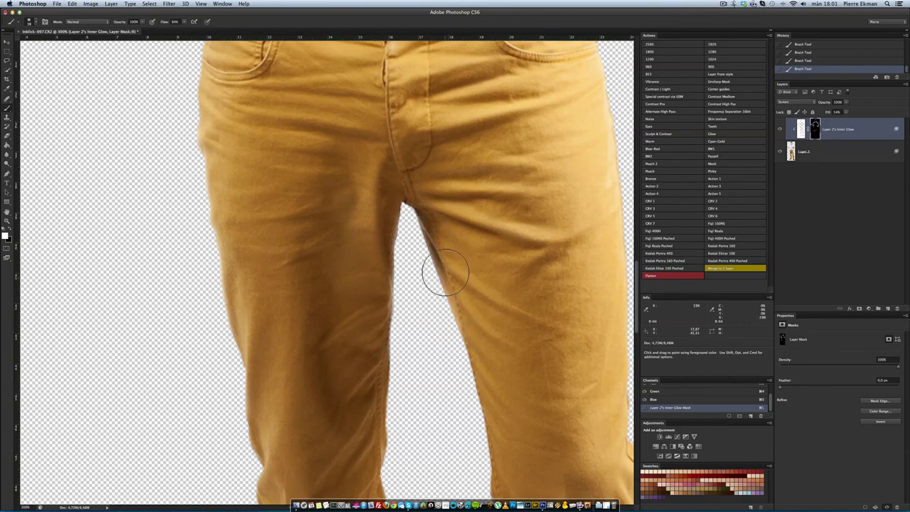
{"action": "scroll", "coordinate": [454, 249], "scroll_direction": "right", "scroll_amount": 5}
{"action": "scroll", "coordinate": [514, 365], "scroll_direction": "down", "scroll_amount": 5}
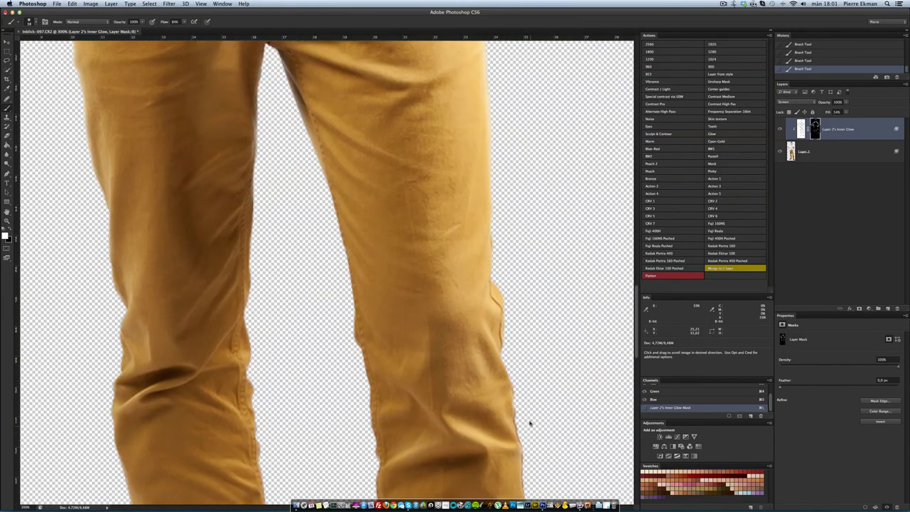
{"action": "scroll", "coordinate": [427, 355], "scroll_direction": "left", "scroll_amount": 5}
{"action": "scroll", "coordinate": [348, 252], "scroll_direction": "down", "scroll_amount": 5}
{"action": "scroll", "coordinate": [348, 253], "scroll_direction": "down", "scroll_amount": 1}
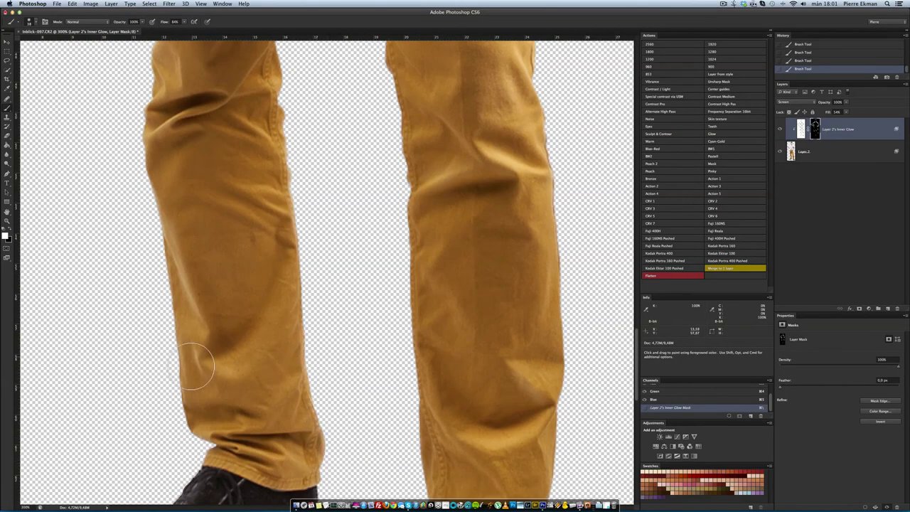
{"action": "scroll", "coordinate": [409, 348], "scroll_direction": "down", "scroll_amount": 5}
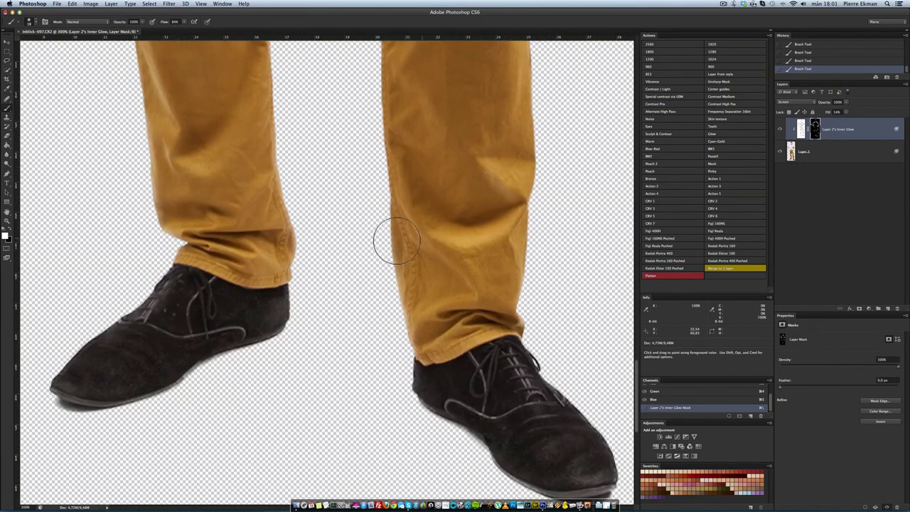
{"action": "scroll", "coordinate": [372, 314], "scroll_direction": "up", "scroll_amount": 5}
{"action": "scroll", "coordinate": [371, 315], "scroll_direction": "up", "scroll_amount": 5}
{"action": "scroll", "coordinate": [372, 314], "scroll_direction": "up", "scroll_amount": 5}
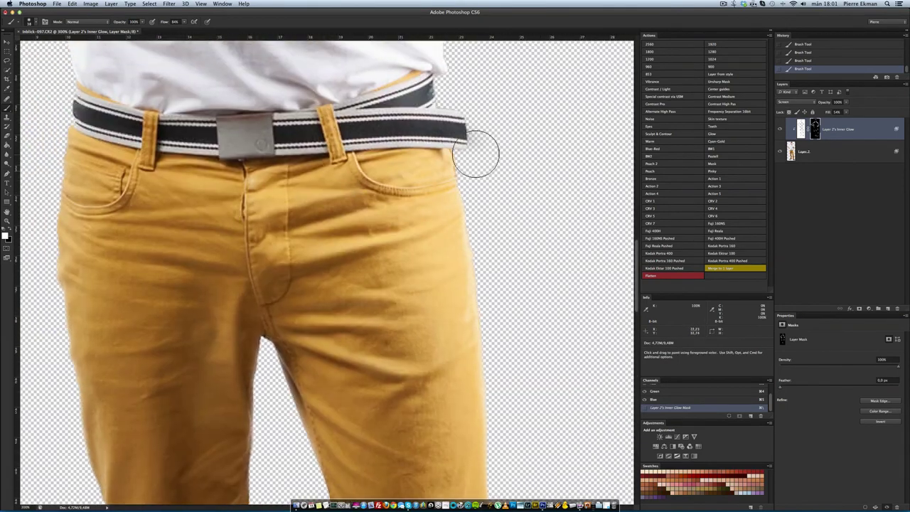
{"action": "key", "text": "alt+bracketleft"}
Step: Spot-heal the blemishes near the belt and on the forehead, then zoom to 100%
{"action": "key", "text": "j"}
{"action": "left_click", "coordinate": [385, 339]}
{"action": "scroll", "coordinate": [380, 319], "scroll_direction": "up", "scroll_amount": 3}
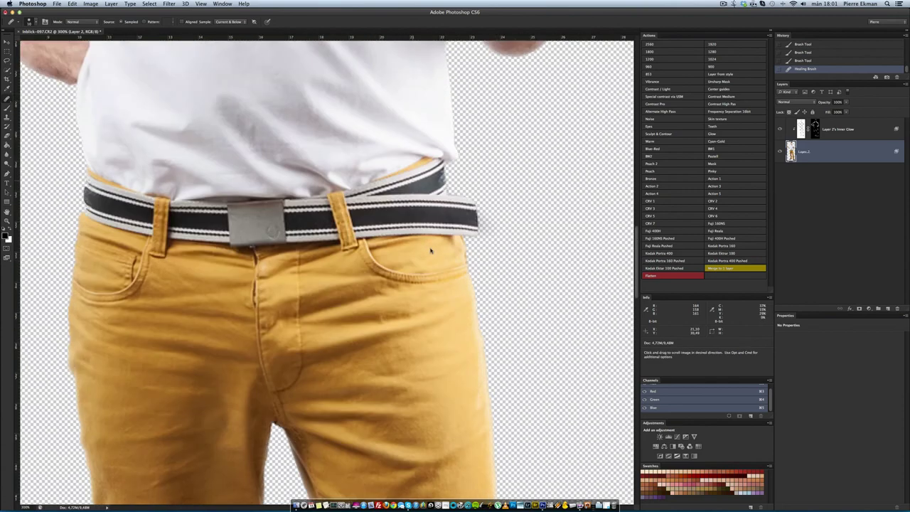
{"action": "scroll", "coordinate": [377, 299], "scroll_direction": "up", "scroll_amount": 10}
{"action": "scroll", "coordinate": [370, 279], "scroll_direction": "up", "scroll_amount": 10}
{"action": "scroll", "coordinate": [369, 279], "scroll_direction": "up", "scroll_amount": 1}
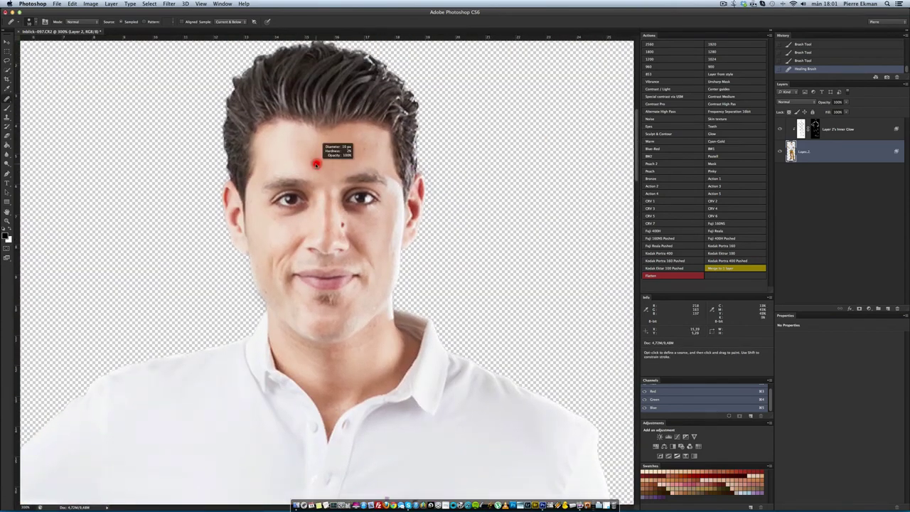
{"action": "left_click", "coordinate": [378, 149]}
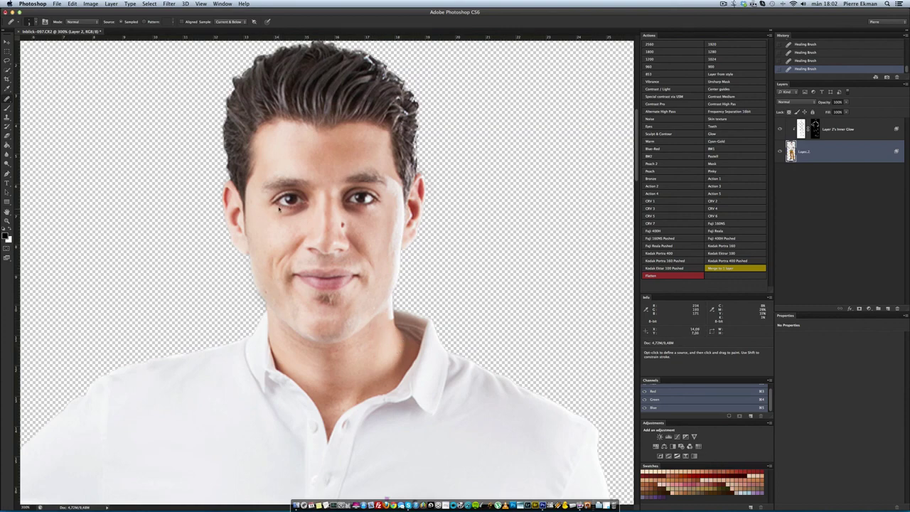
{"action": "key", "text": "z"}
{"action": "key", "text": "super+1"}
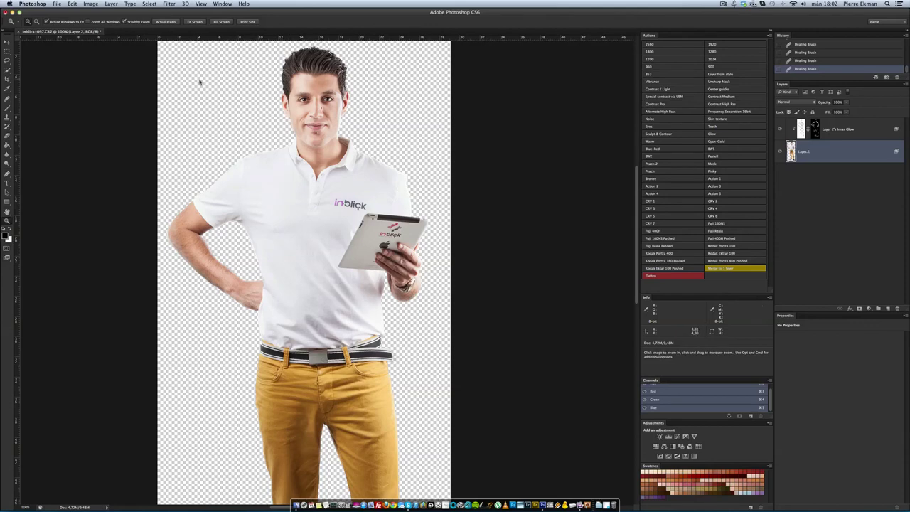
Step: Add a Curves 1 layer with a raised, brightening curve and an inverted mask
{"action": "left_click", "coordinate": [868, 308]}
{"action": "left_click", "coordinate": [881, 342]}
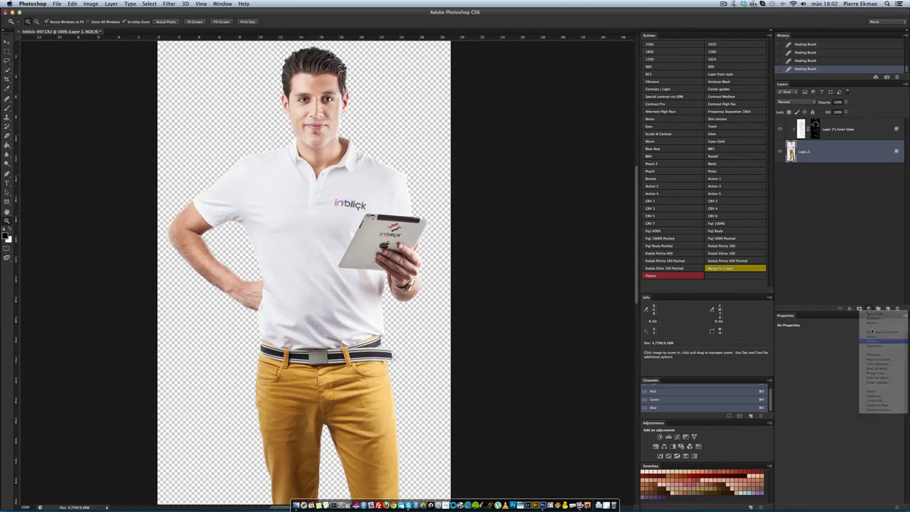
{"action": "left_click_drag", "start_coordinate": [841, 404], "coordinate": [841, 392]}
{"action": "left_click", "coordinate": [816, 158]}
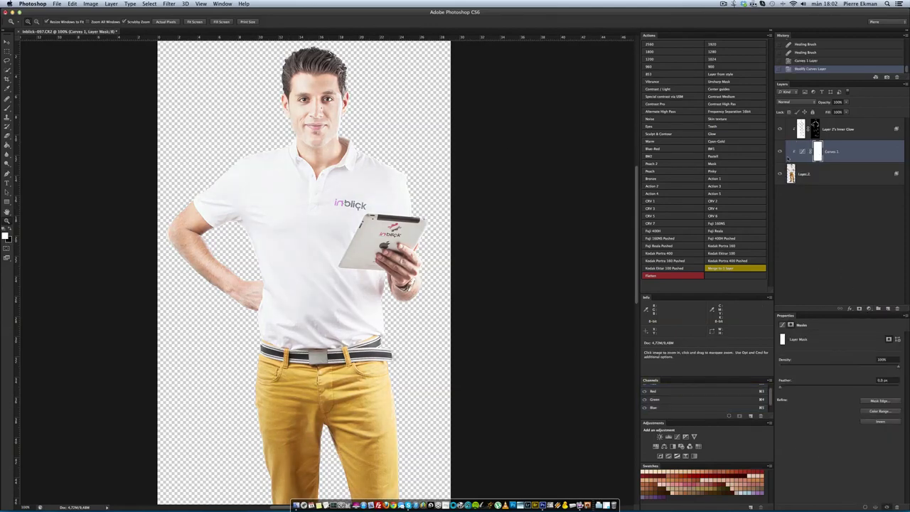
{"action": "key", "text": "super+i"}
Step: Paint the brightening onto the left arm and trouser legs, comparing before and after
{"action": "key", "text": "b"}
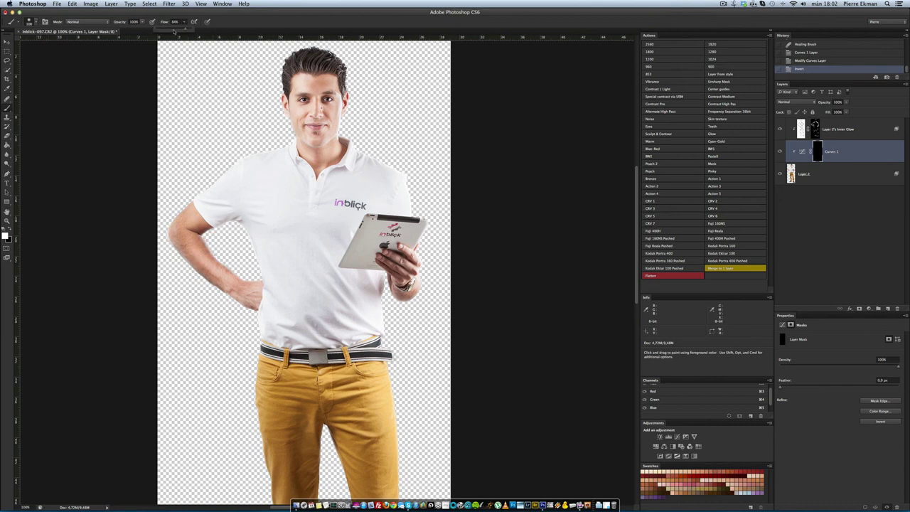
{"action": "mouse_move", "coordinate": [187, 238]}
{"action": "left_mouse_down"}
{"action": "mouse_move", "coordinate": [206, 271]}
{"action": "mouse_move", "coordinate": [188, 221]}
{"action": "mouse_move", "coordinate": [196, 224]}
{"action": "left_mouse_up"}
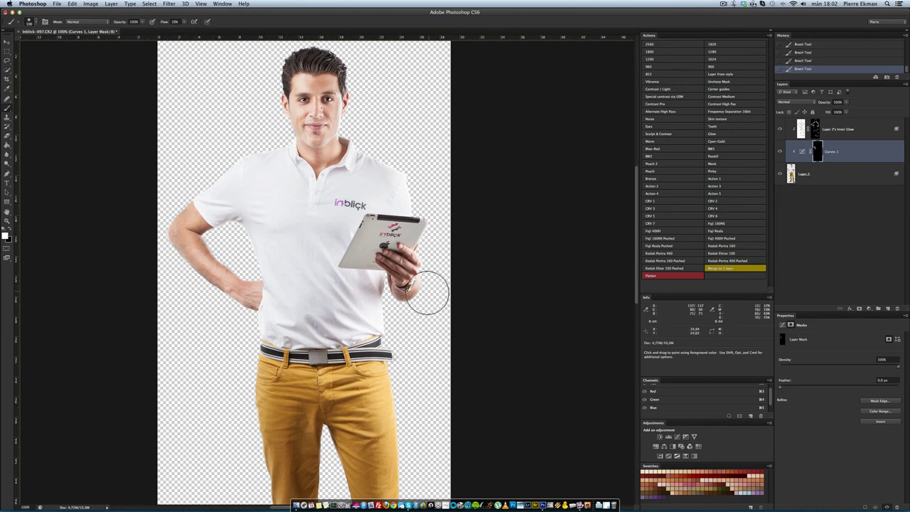
{"action": "scroll", "coordinate": [304, 272], "scroll_direction": "down", "scroll_amount": 5}
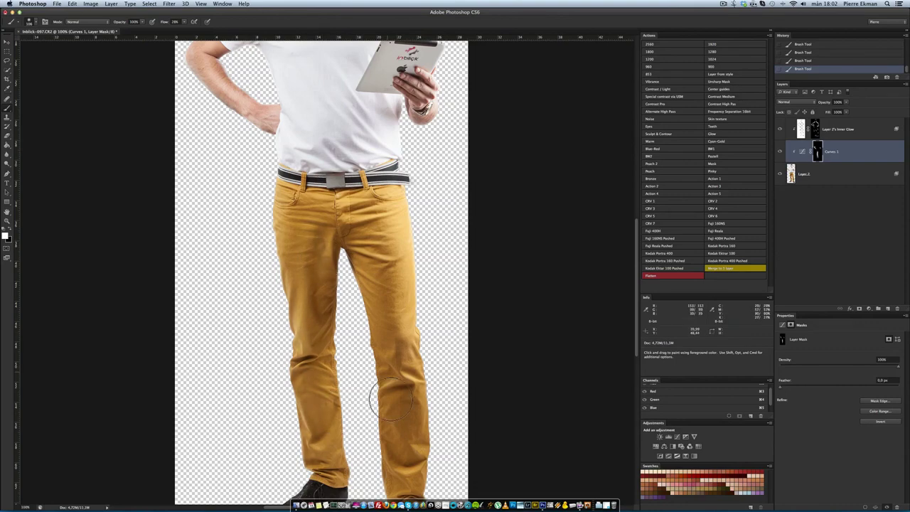
{"action": "scroll", "coordinate": [361, 290], "scroll_direction": "down", "scroll_amount": 4}
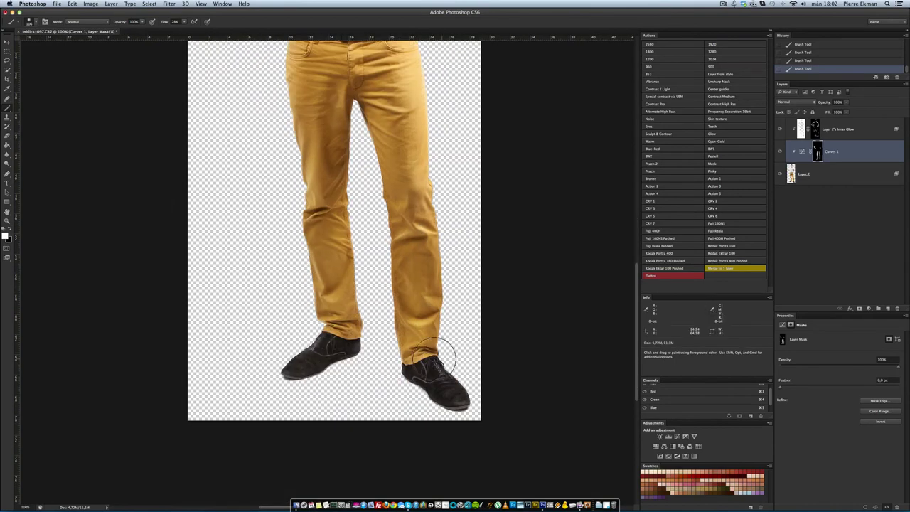
{"action": "scroll", "coordinate": [447, 361], "scroll_direction": "up", "scroll_amount": 4}
{"action": "scroll", "coordinate": [443, 207], "scroll_direction": "up", "scroll_amount": 6}
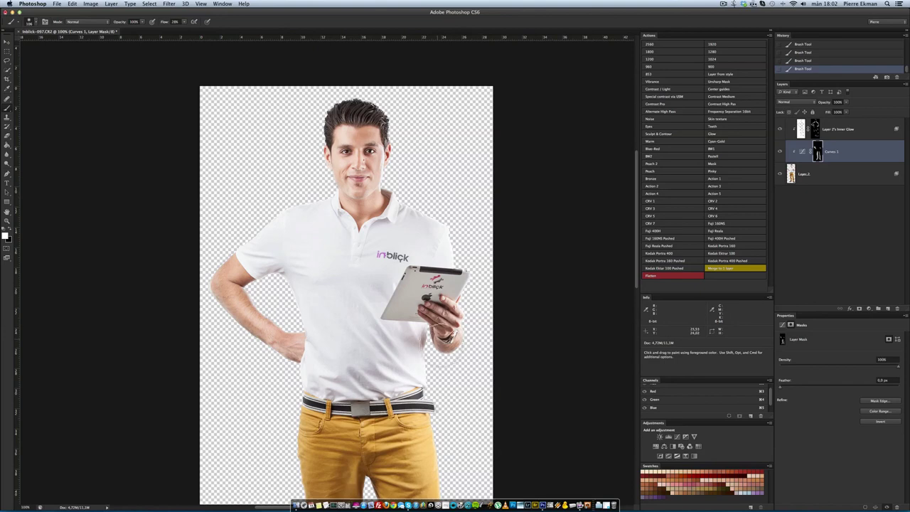
{"action": "left_click", "coordinate": [779, 151]}
{"action": "left_click", "coordinate": [780, 151]}
{"action": "scroll", "coordinate": [600, 207], "scroll_direction": "down", "scroll_amount": 2}
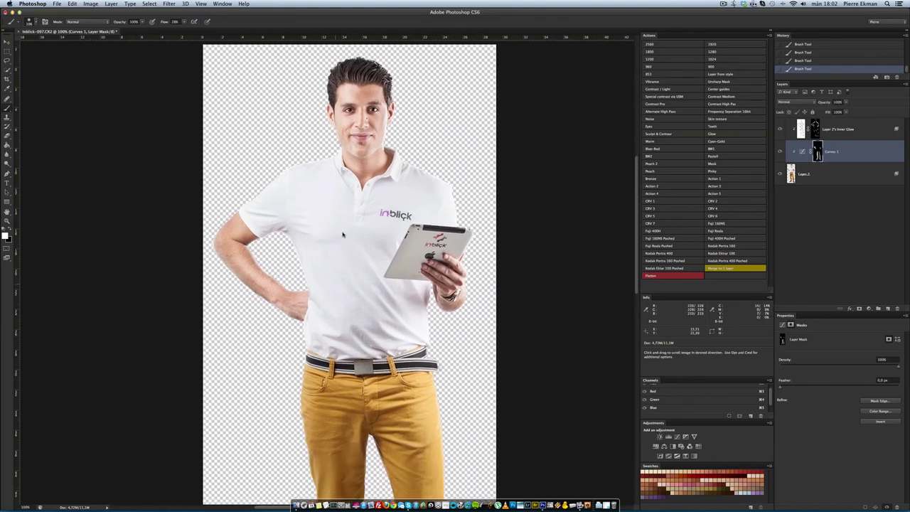
{"action": "scroll", "coordinate": [470, 213], "scroll_direction": "down", "scroll_amount": 1}
Step: Merge all visible layers into a single layer
{"action": "key", "text": "alt+bracketright"}
{"action": "left_click", "coordinate": [111, 4]}
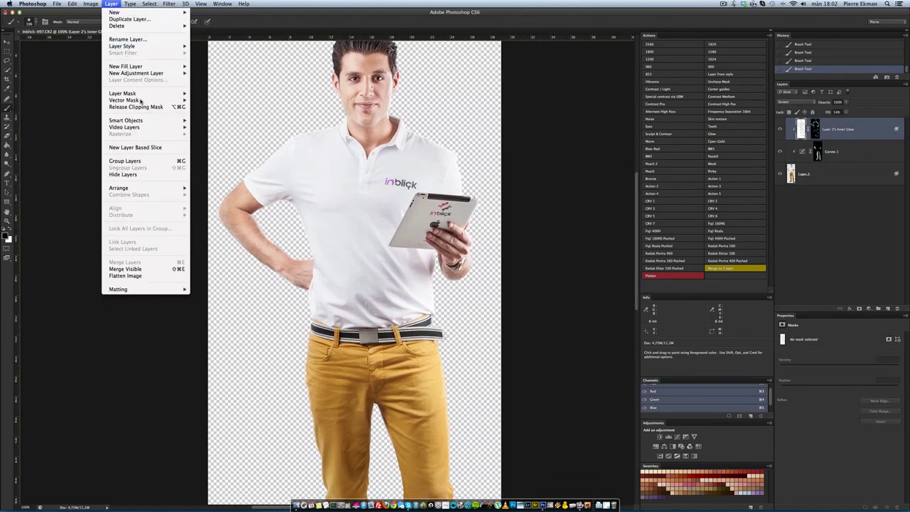
{"action": "left_click", "coordinate": [126, 269]}
{"action": "key", "text": "ctrl+minus"}
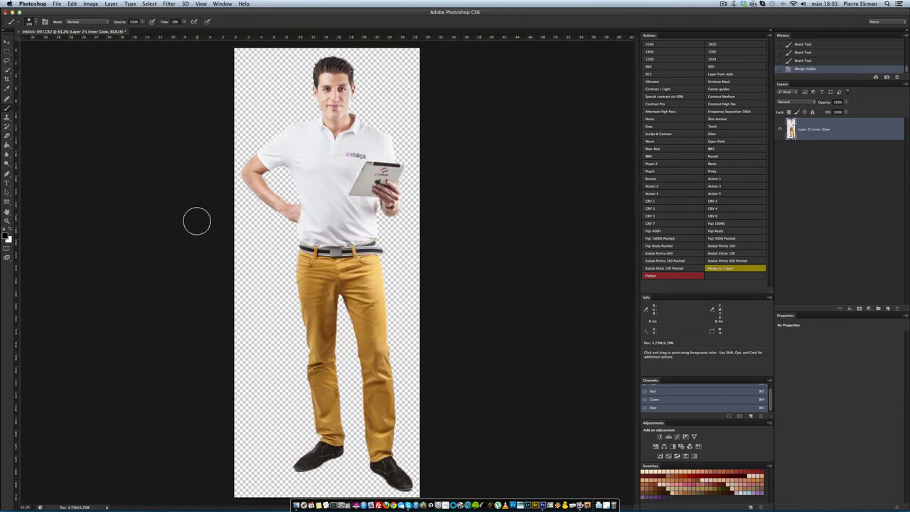
Step: Export via Save for Web as a transparent PNG-24 named inblick-097.png
{"action": "left_click", "coordinate": [57, 3]}
{"action": "left_click", "coordinate": [84, 99]}
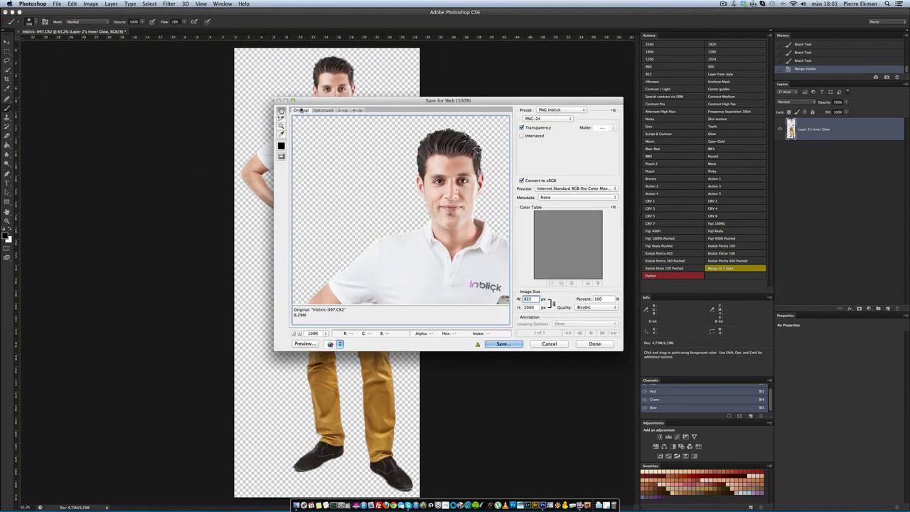
{"action": "left_click_drag", "start_coordinate": [398, 213], "coordinate": [352, 212]}
{"action": "left_click", "coordinate": [613, 189]}
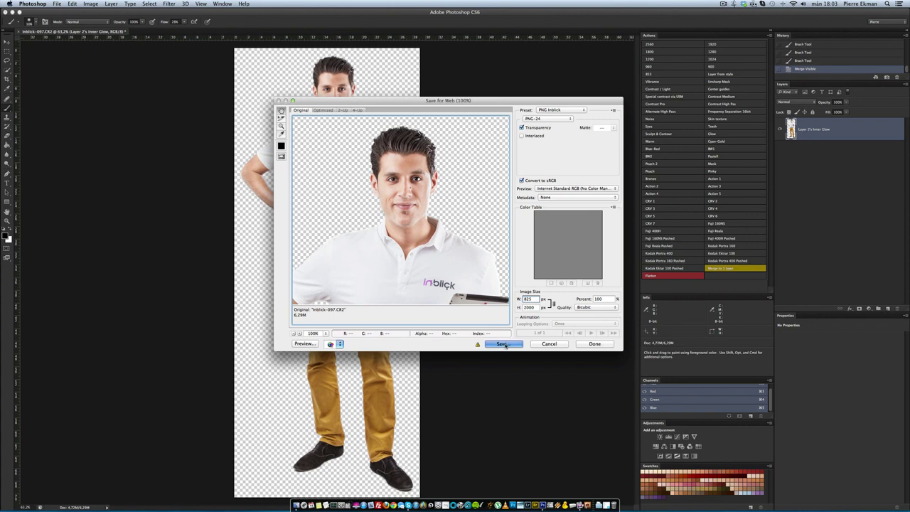
{"action": "left_click", "coordinate": [503, 344]}
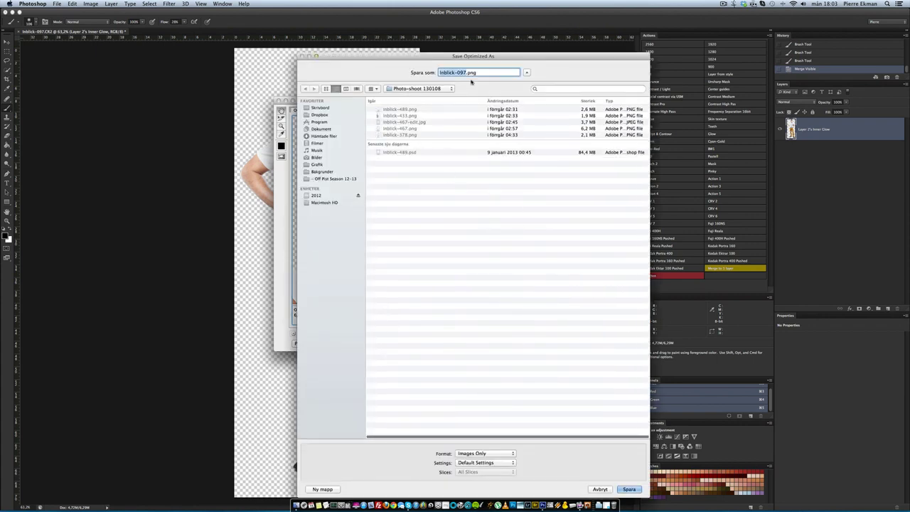
{"action": "left_click", "coordinate": [629, 489]}
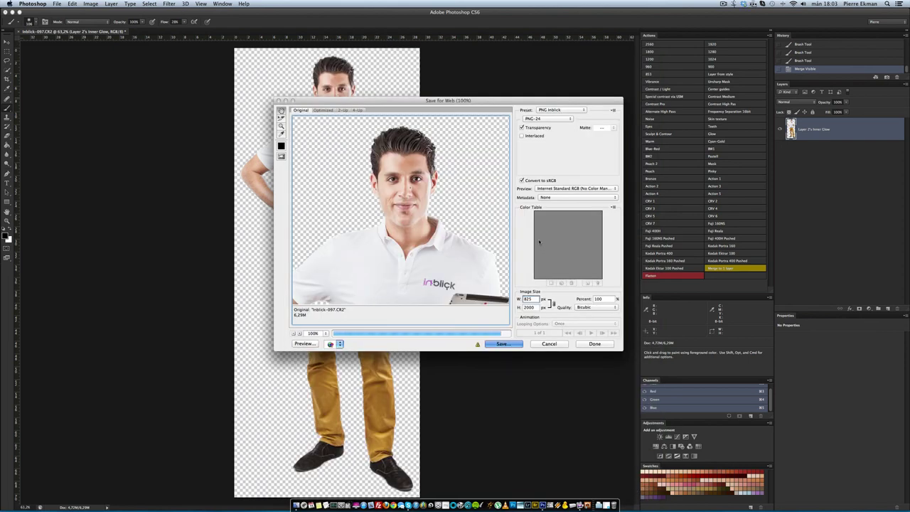